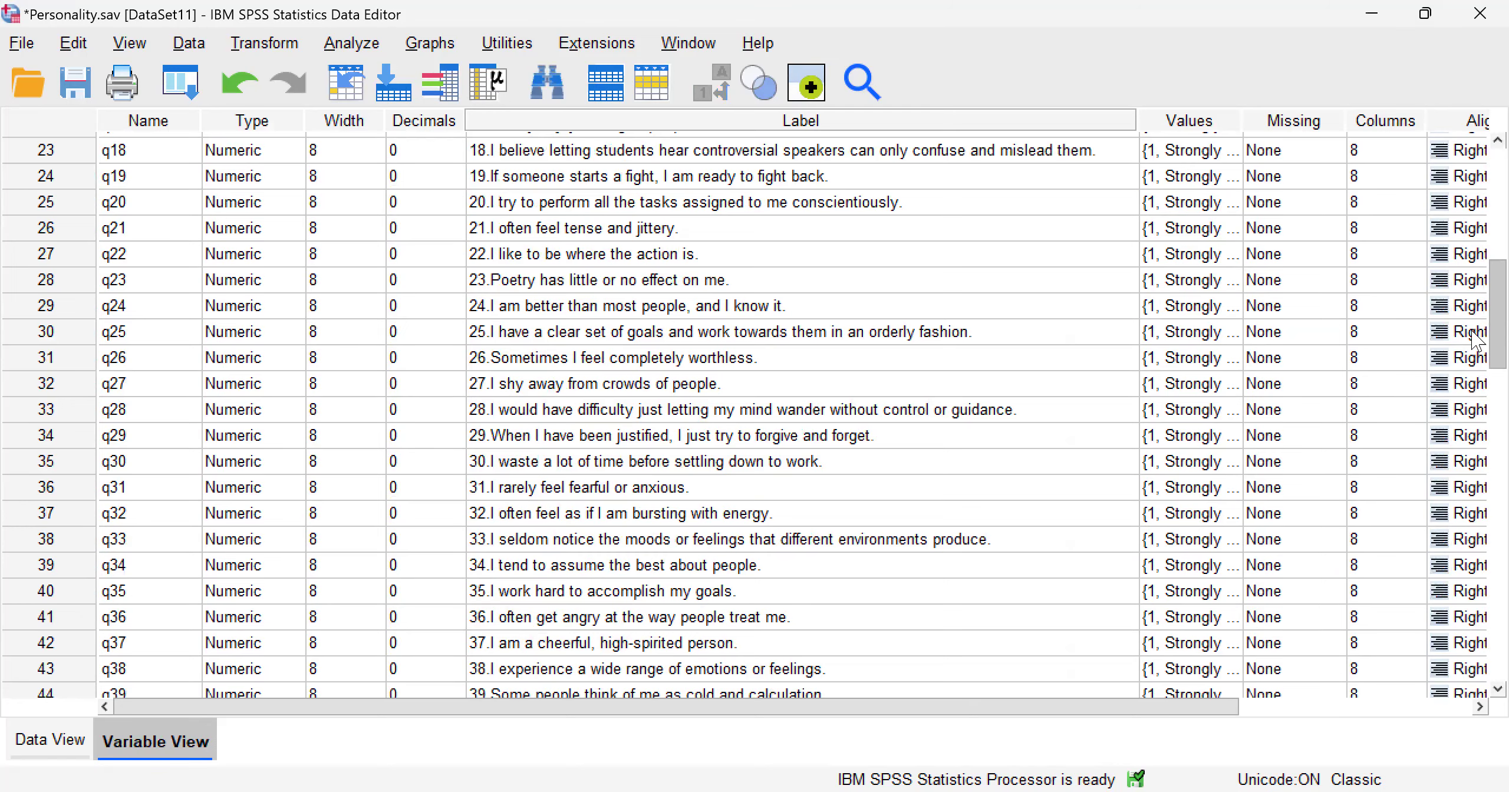
Review the questionnaire item labels in the variable list, checking the wording of q1 and q12
scroll(1475, 277, up, 4)
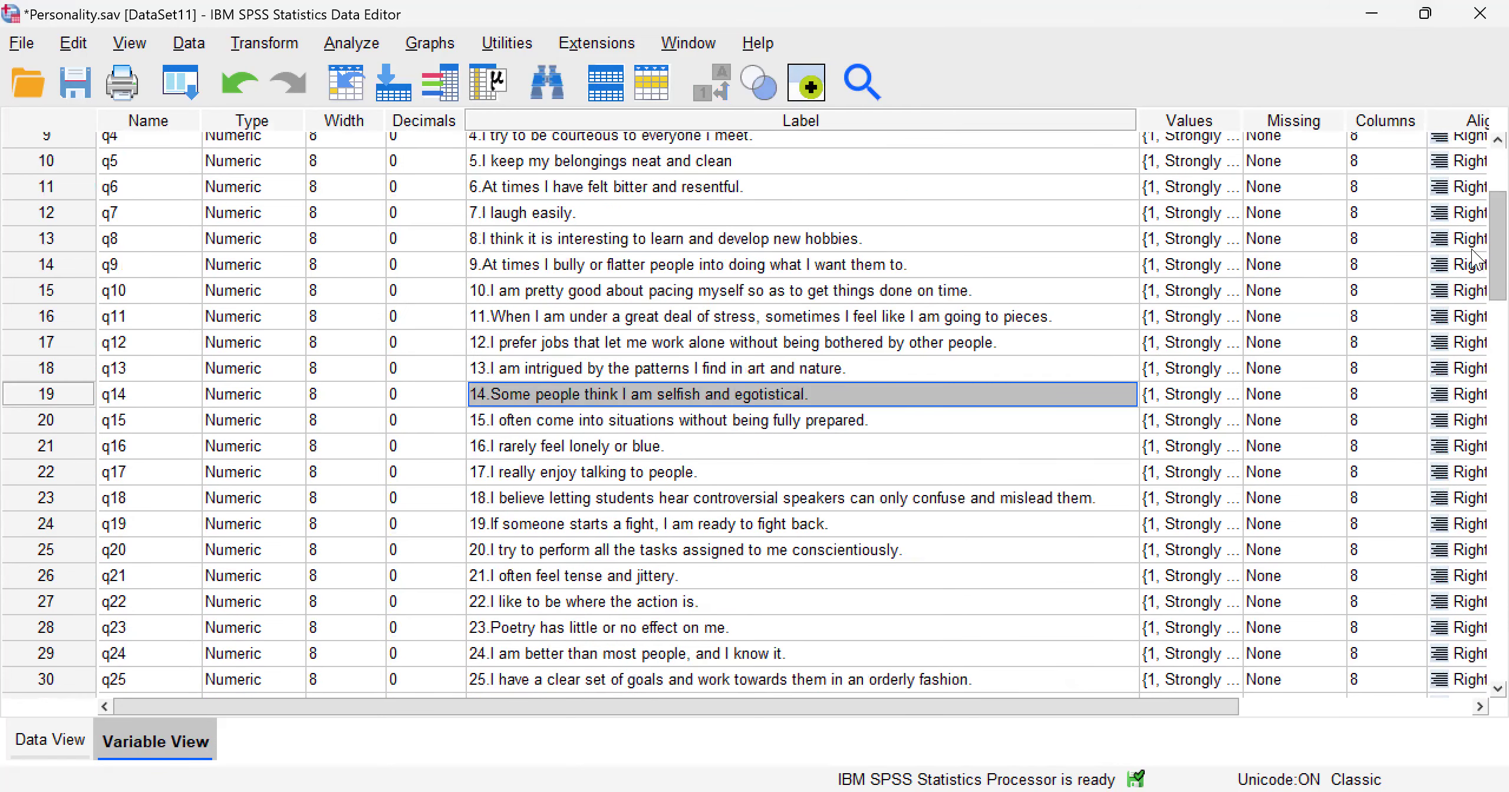
scroll(1475, 259, up, 1)
scroll(1475, 239, up, 1)
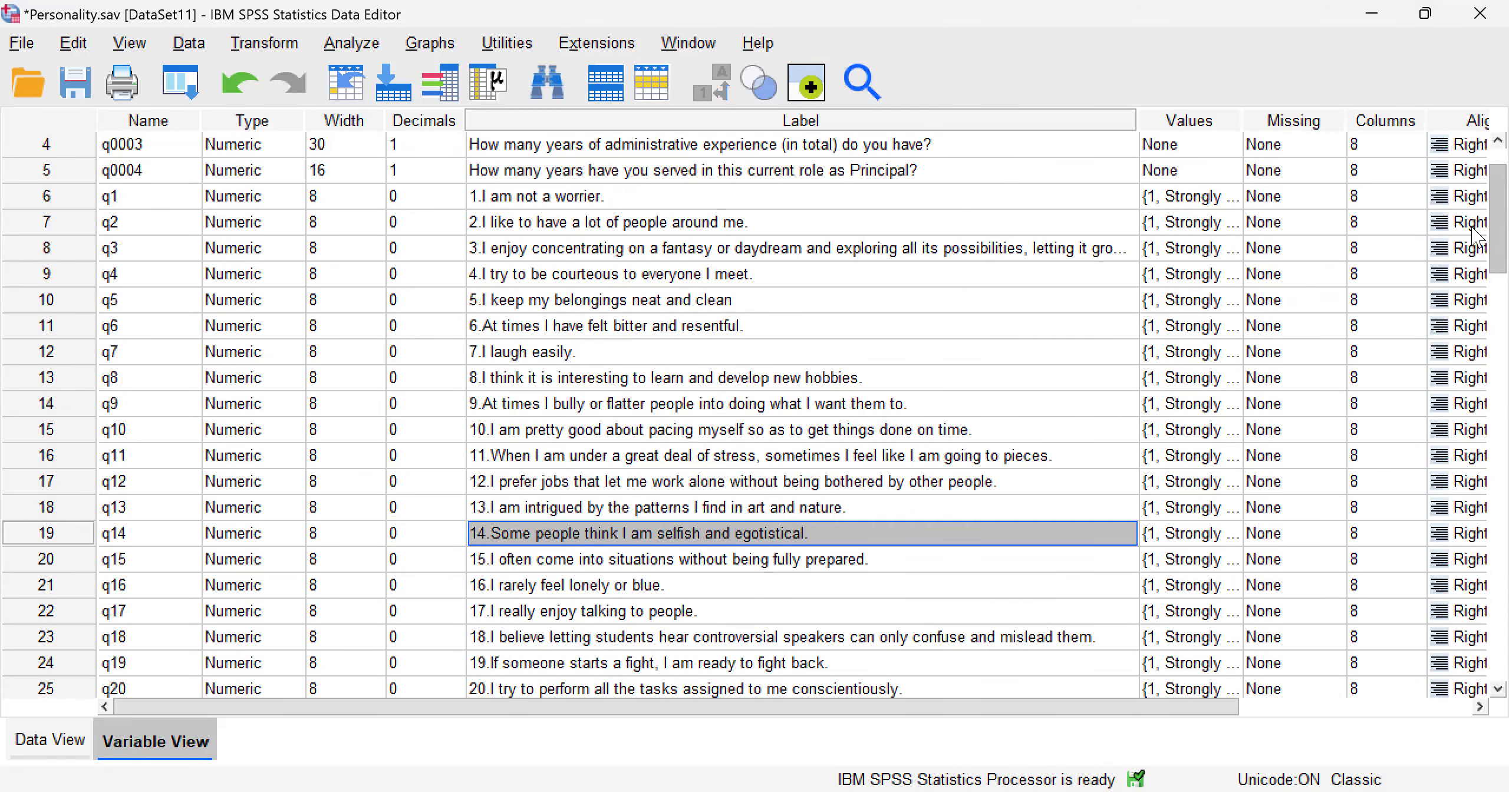
scroll(1475, 235, up, 1)
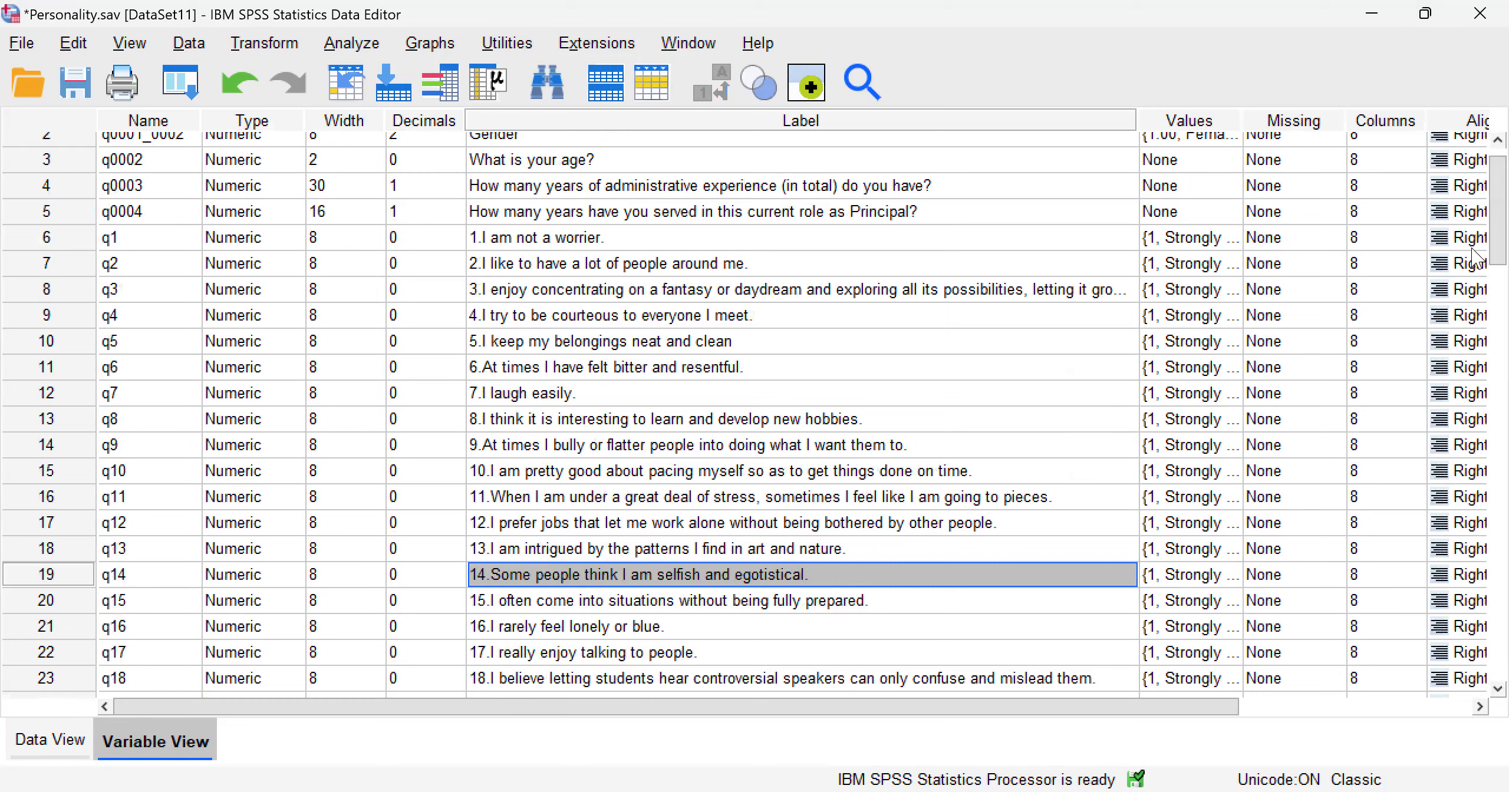
scroll(1475, 254, down, 1)
scroll(1476, 236, up, 2)
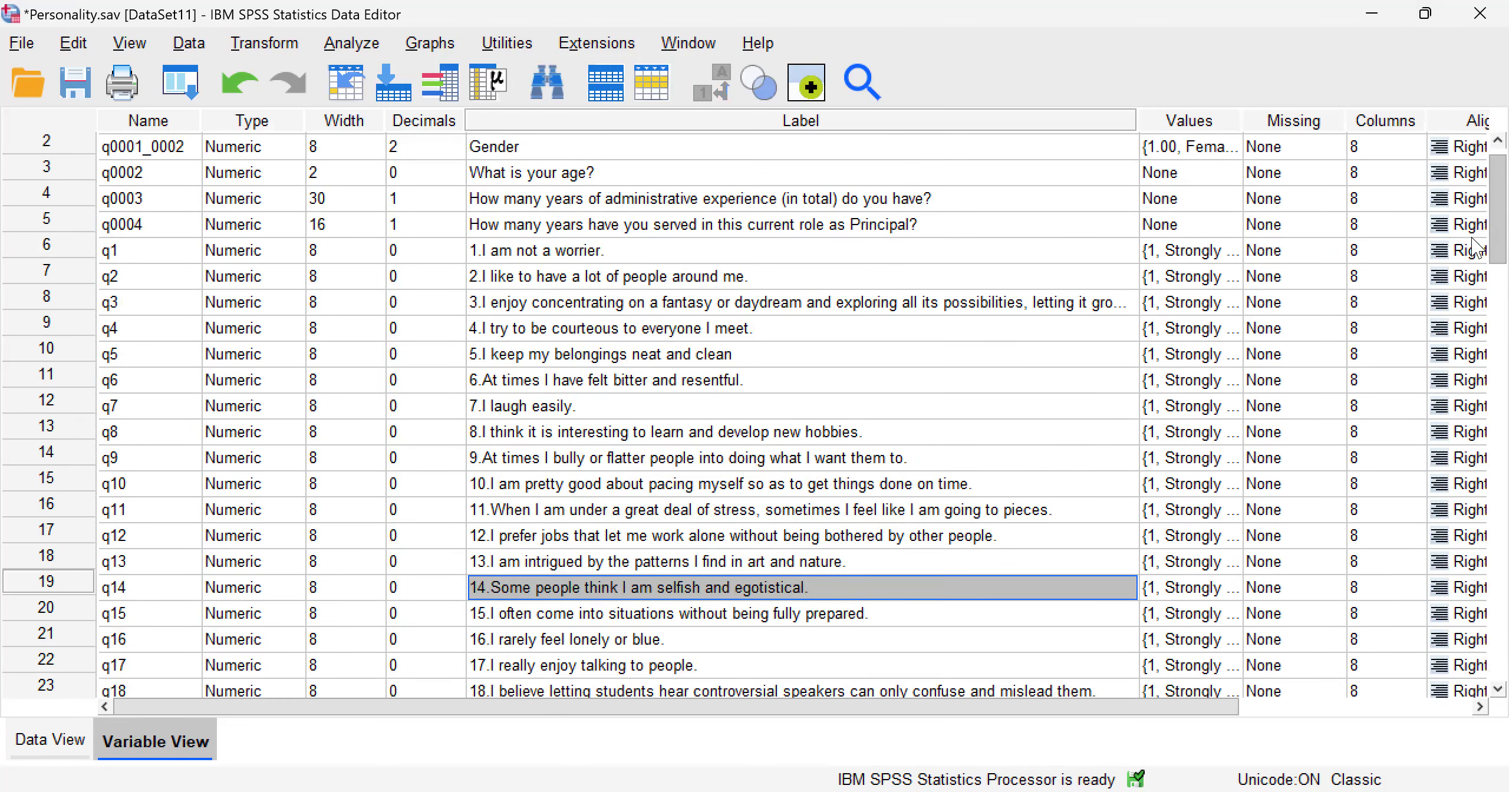
double_click(784, 274)
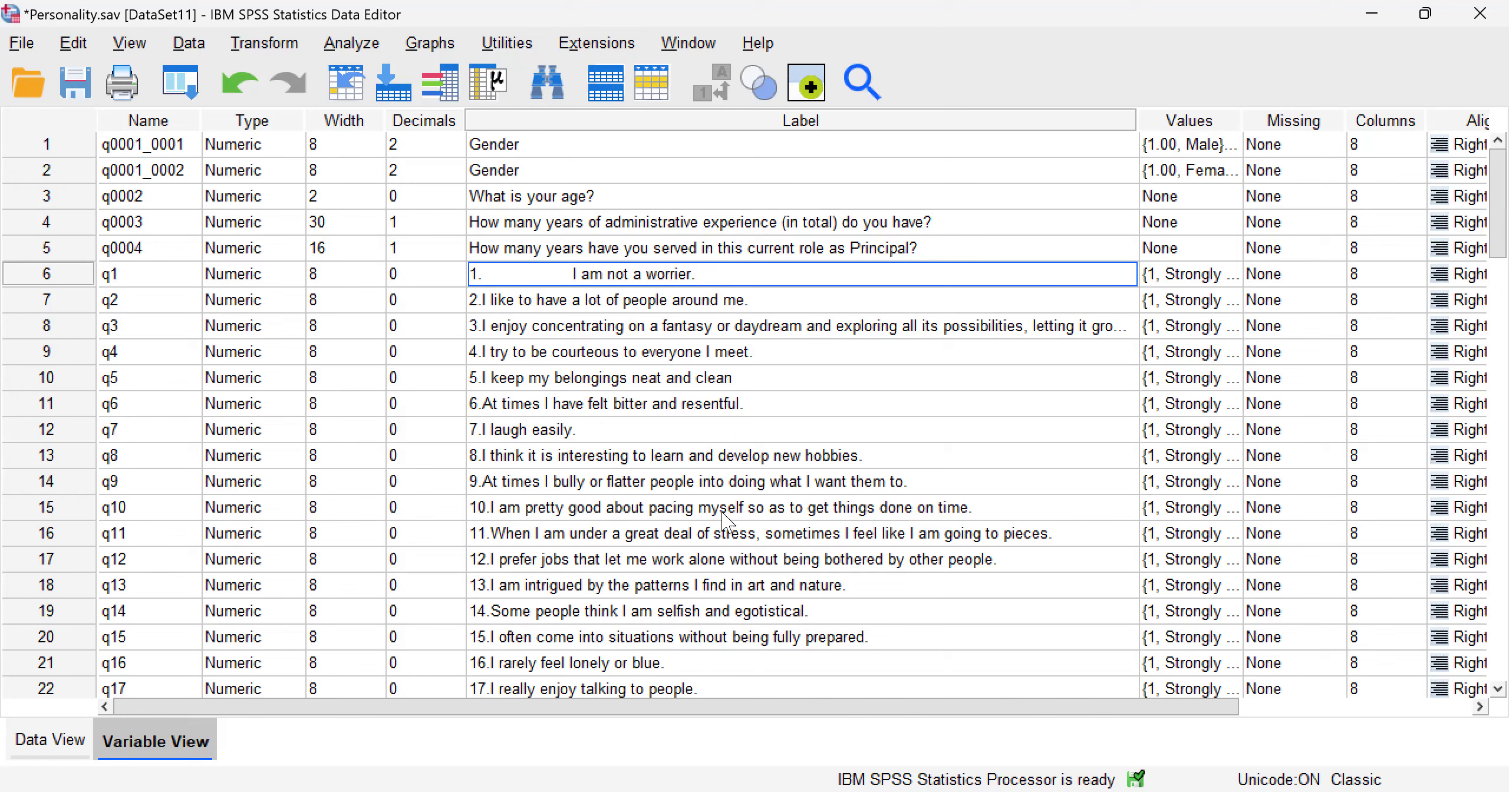
double_click(571, 564)
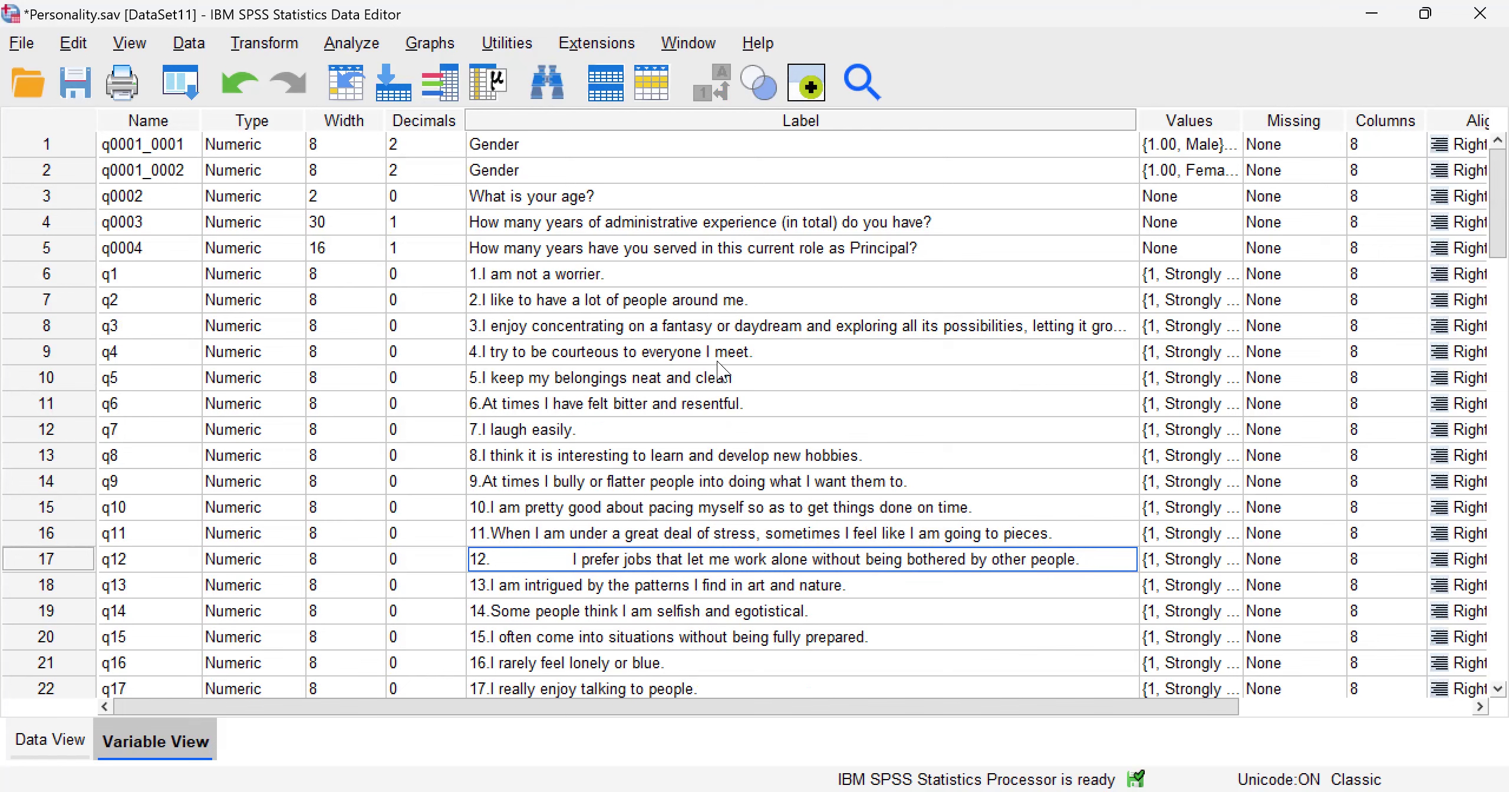
click(694, 275)
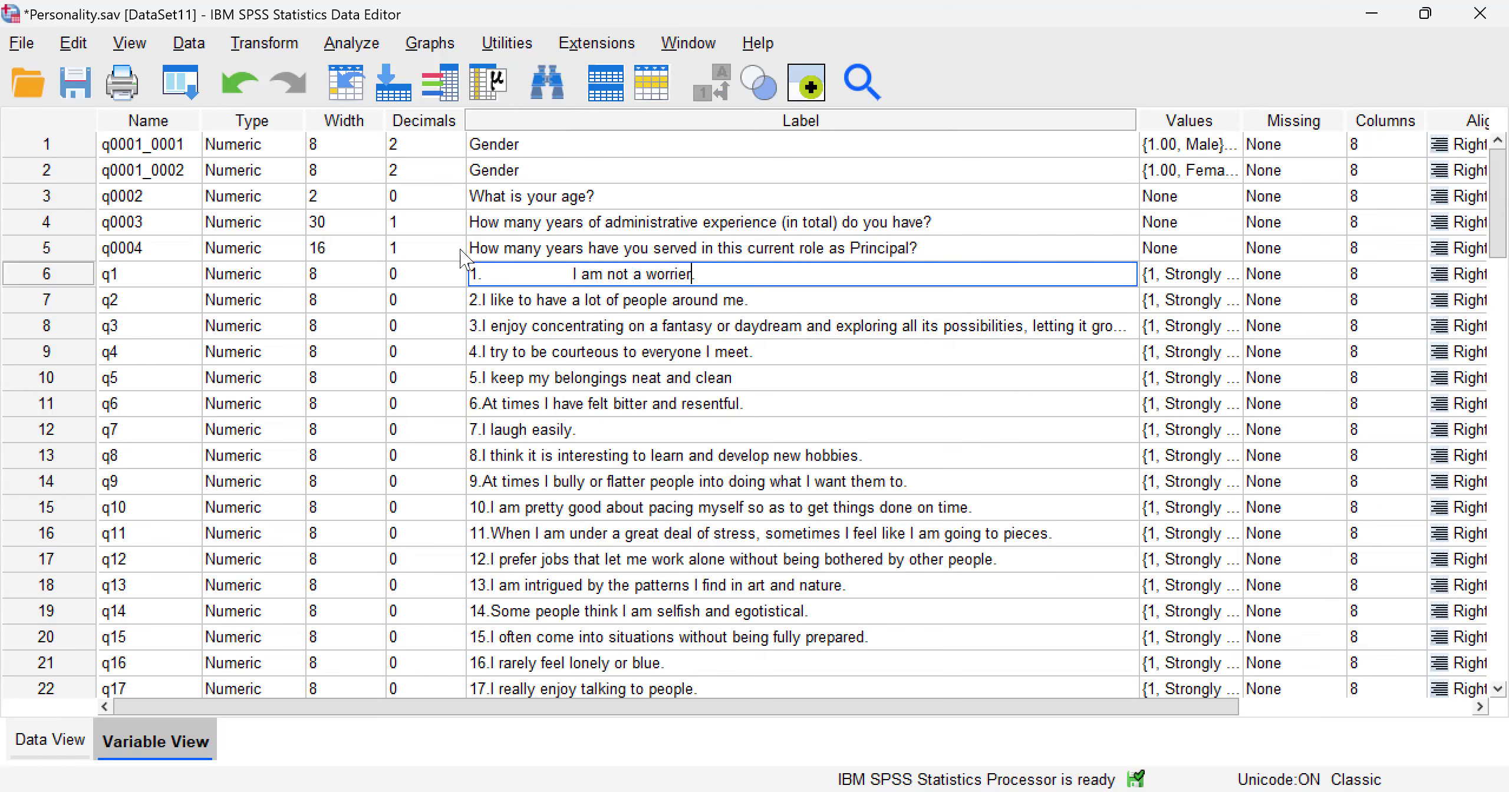
click(260, 52)
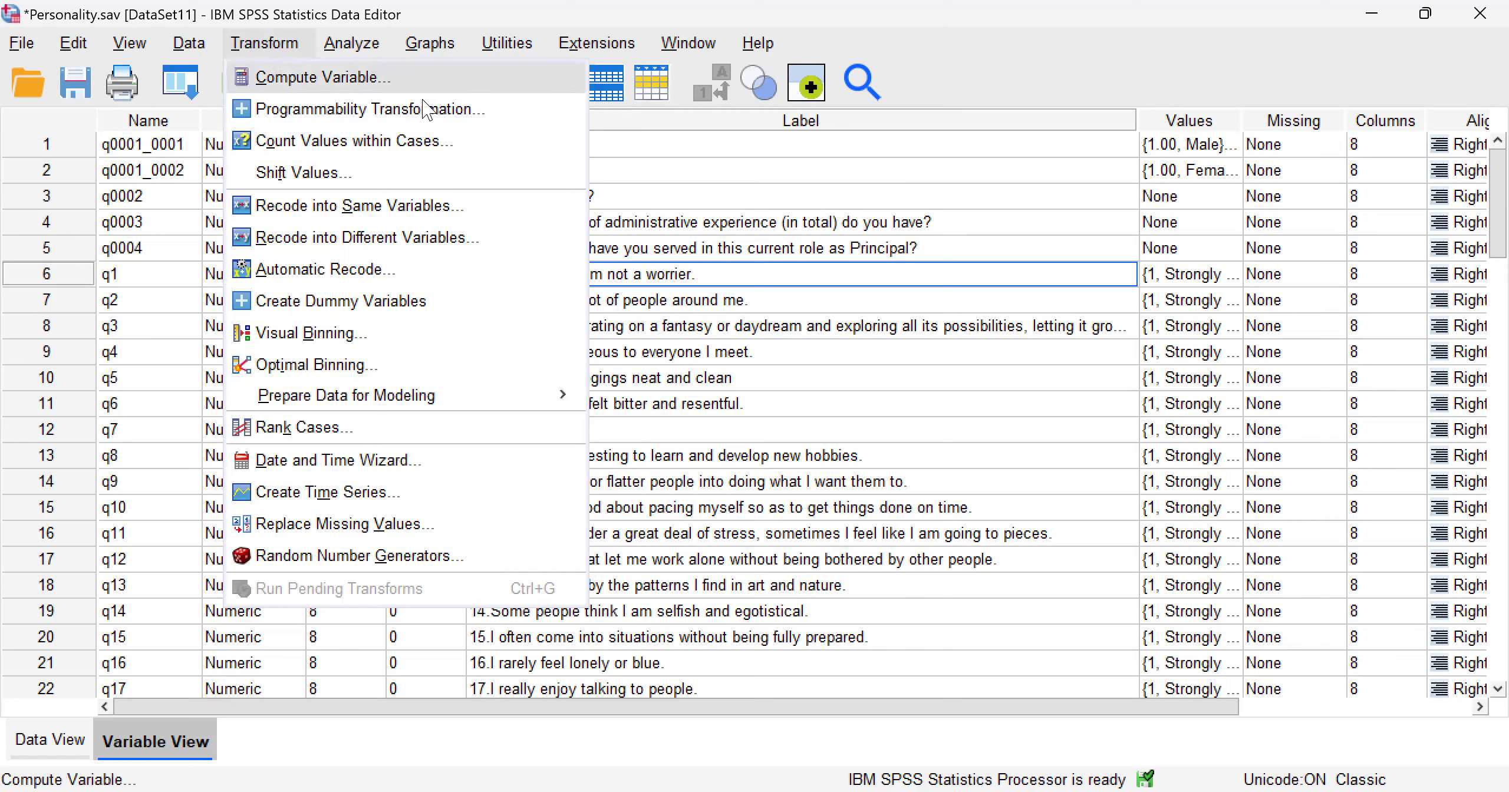
click(878, 204)
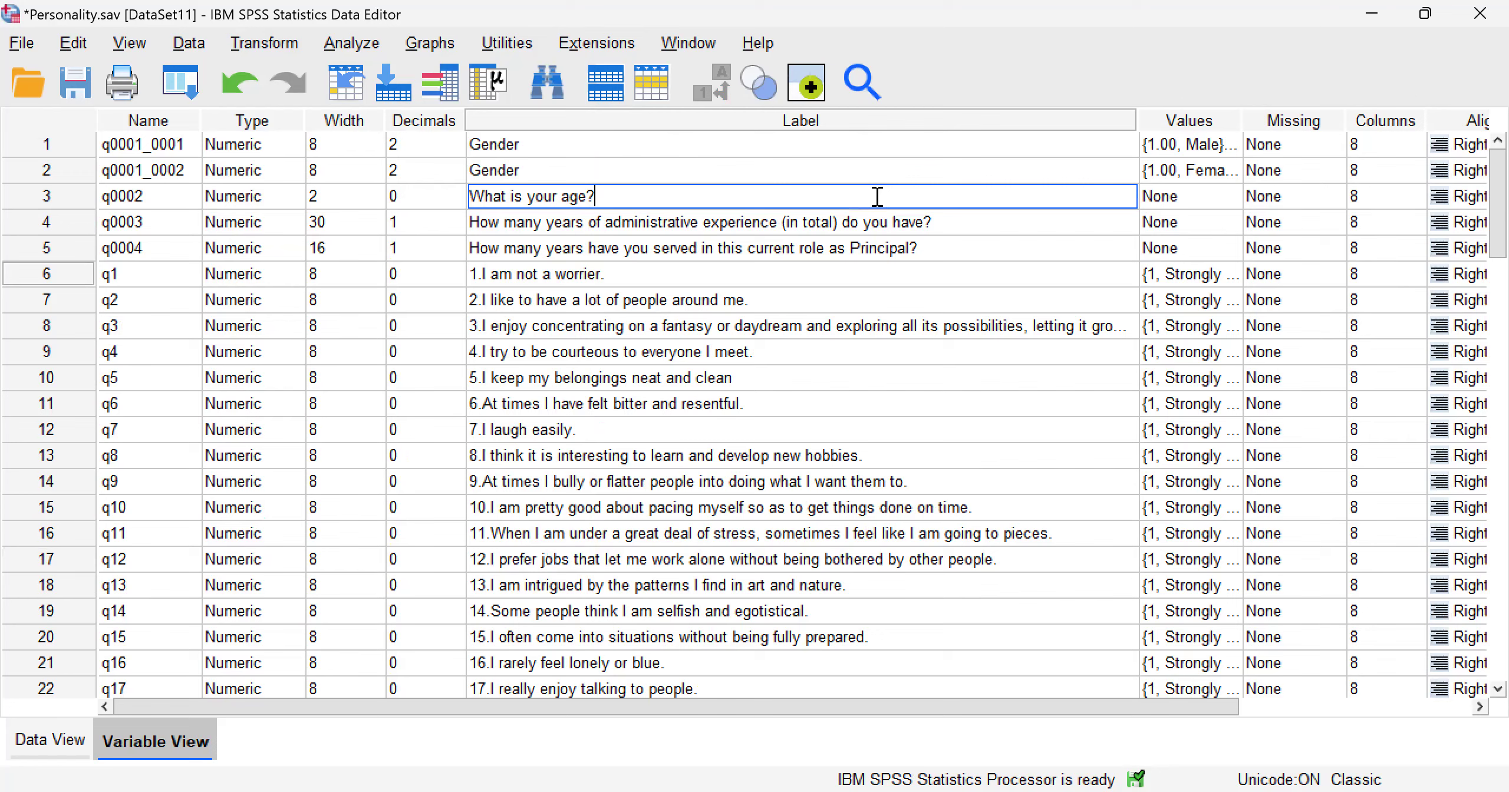
double_click(979, 276)
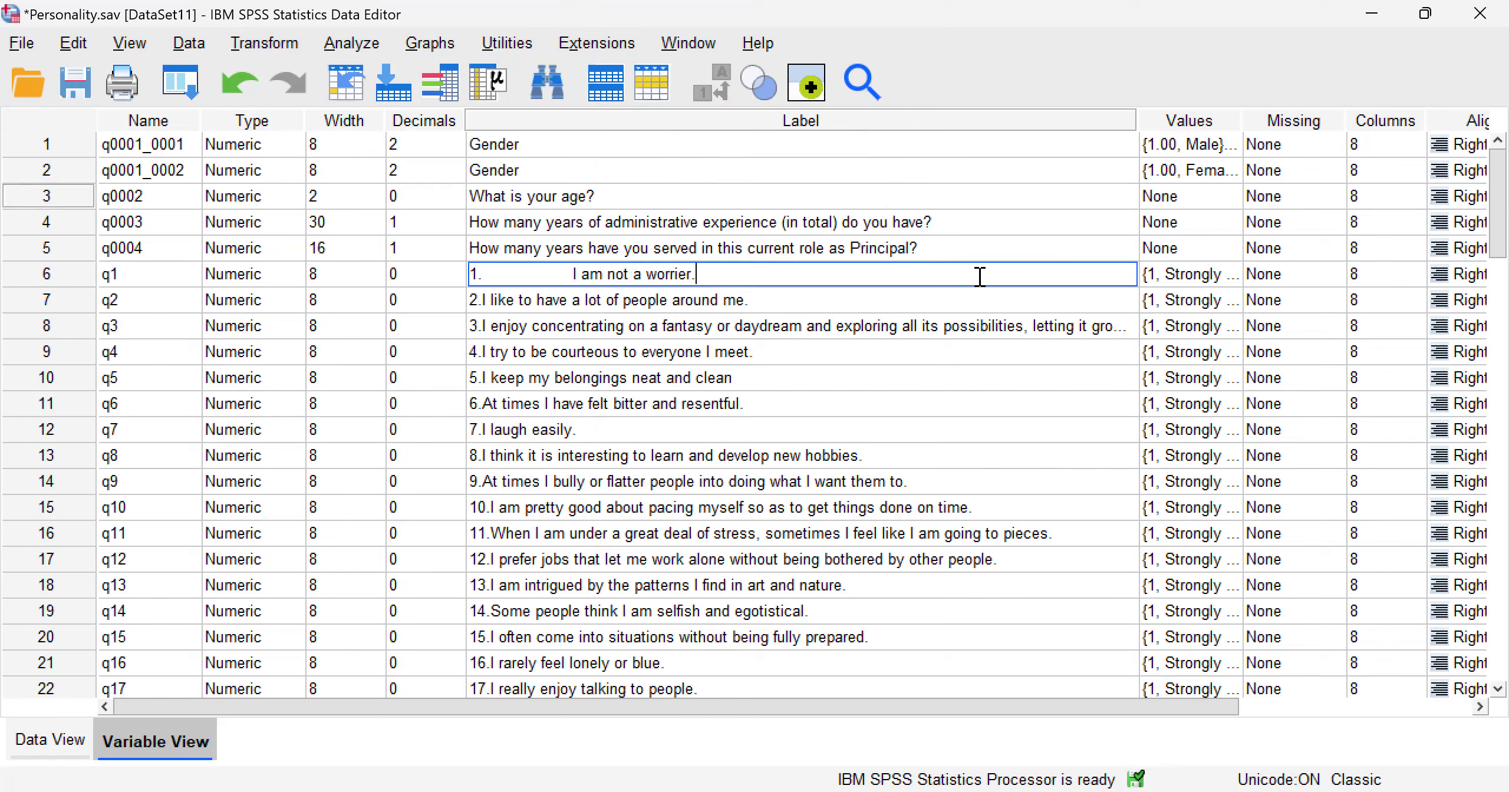
Inspect the value labels defined for q1 and close them without making changes
click(1236, 282)
click(1235, 277)
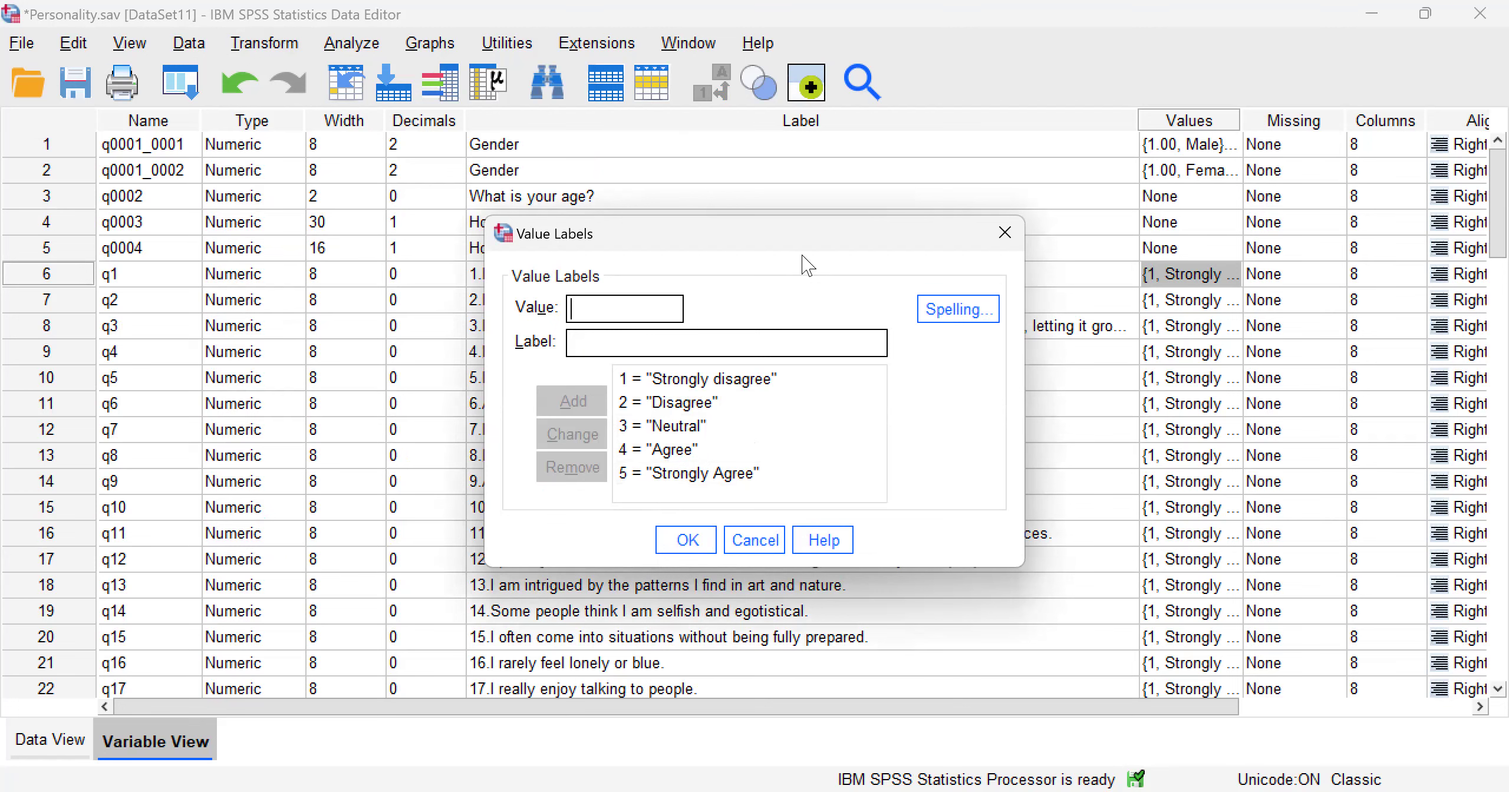
drag(949, 236, 1169, 202)
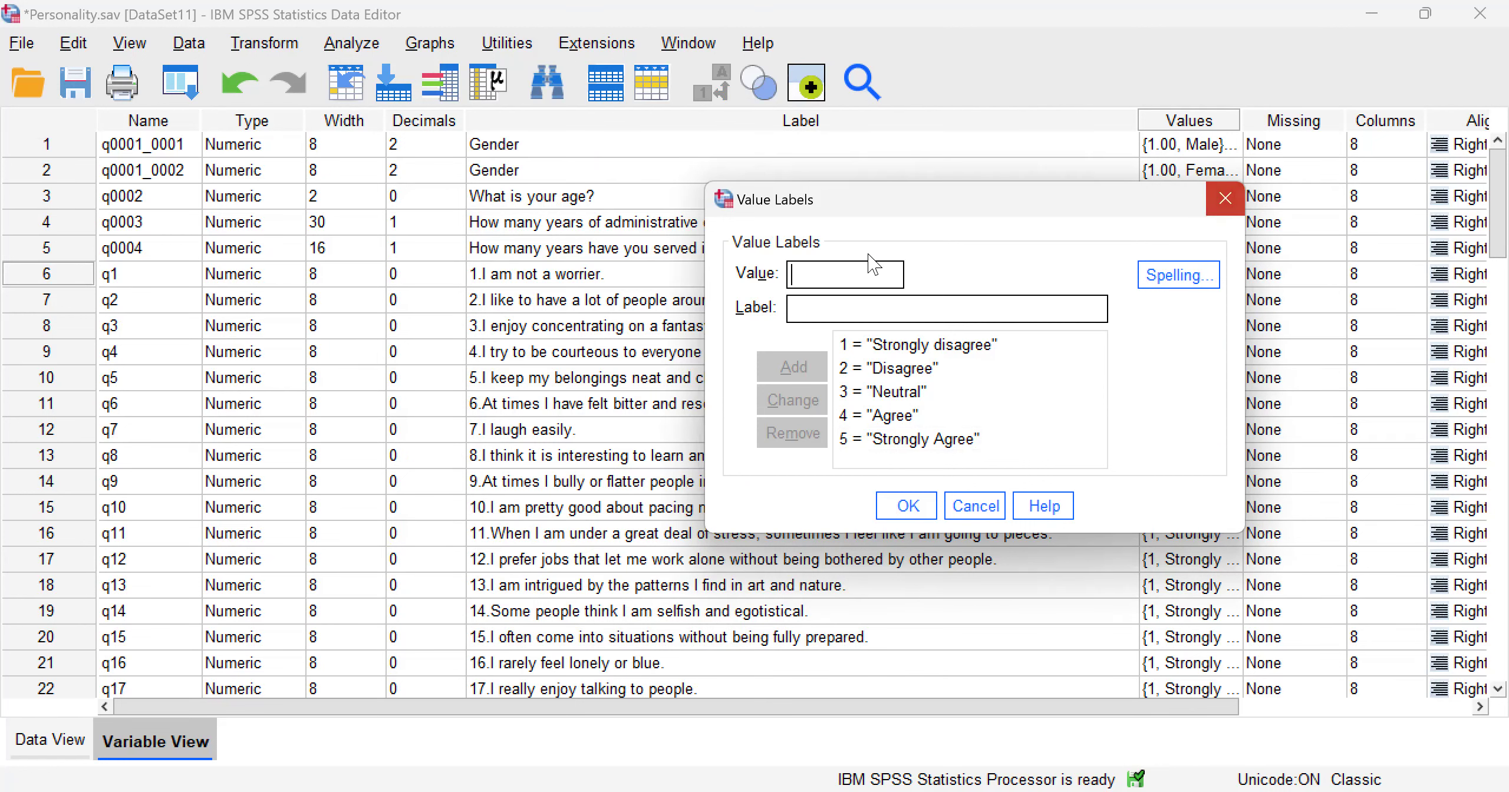
key(Escape)
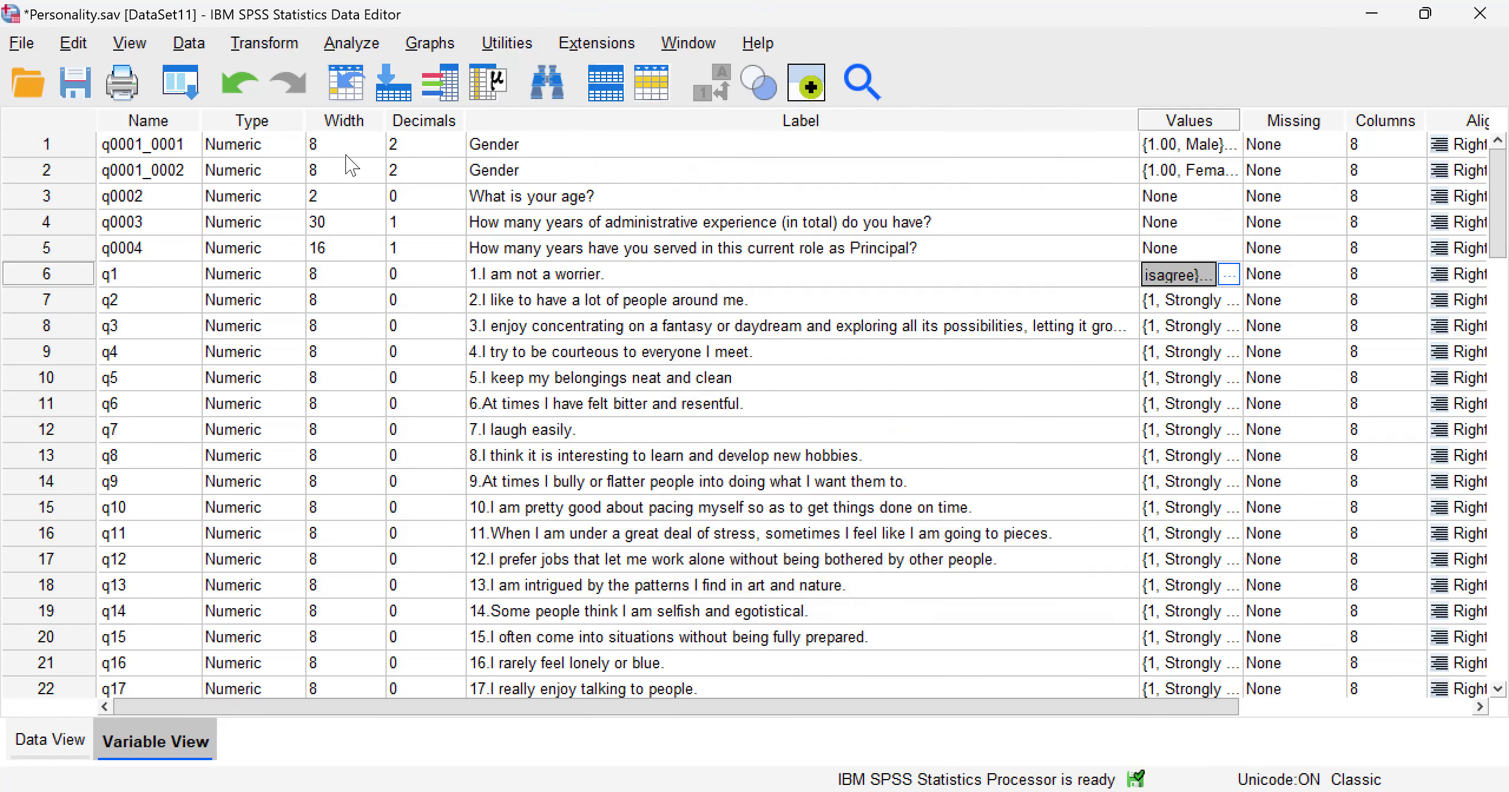
Start a Compute Variable transformation with q1_Recoded as the target variable
click(252, 46)
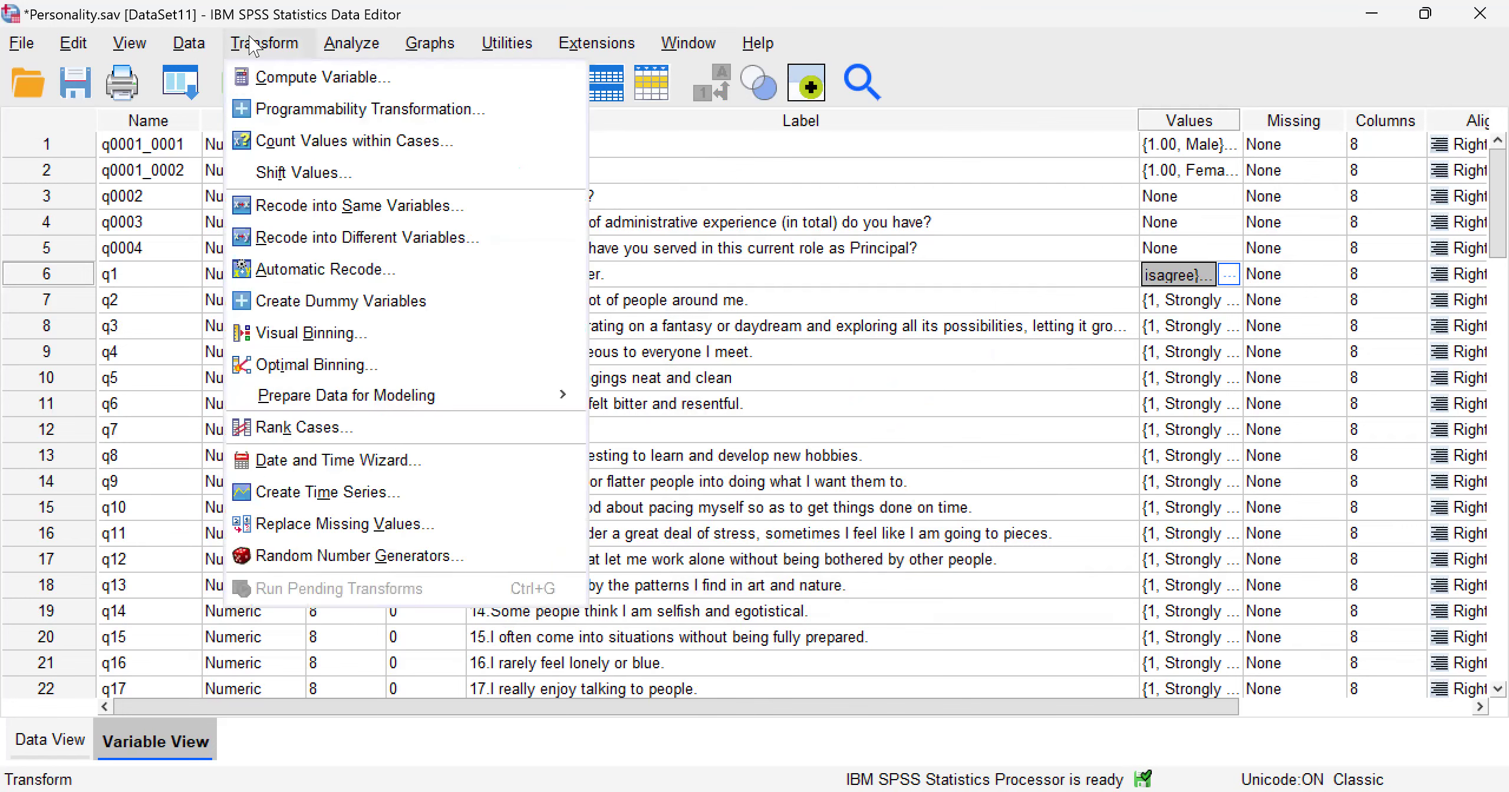
click(270, 79)
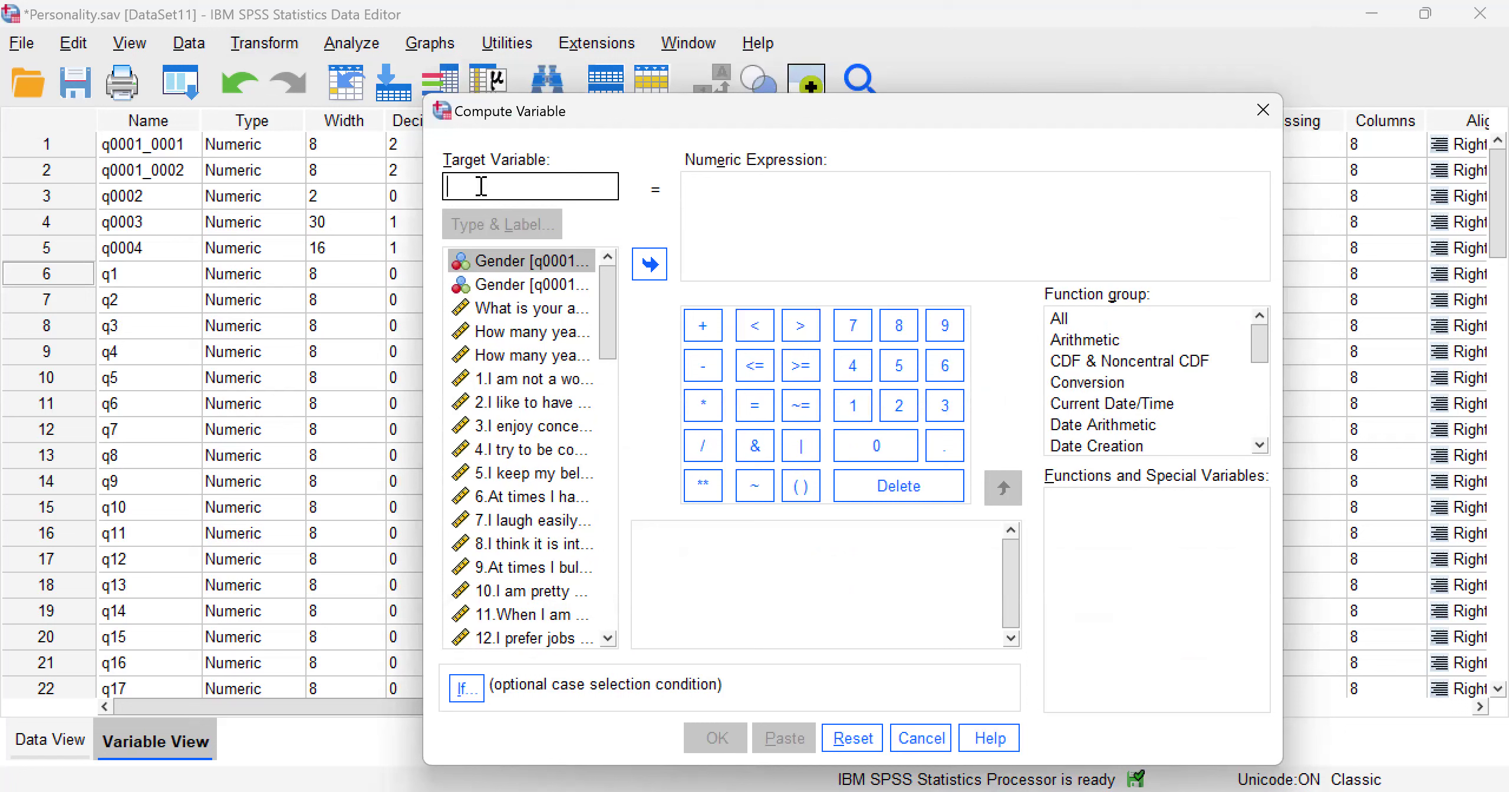
text(q1_Re)
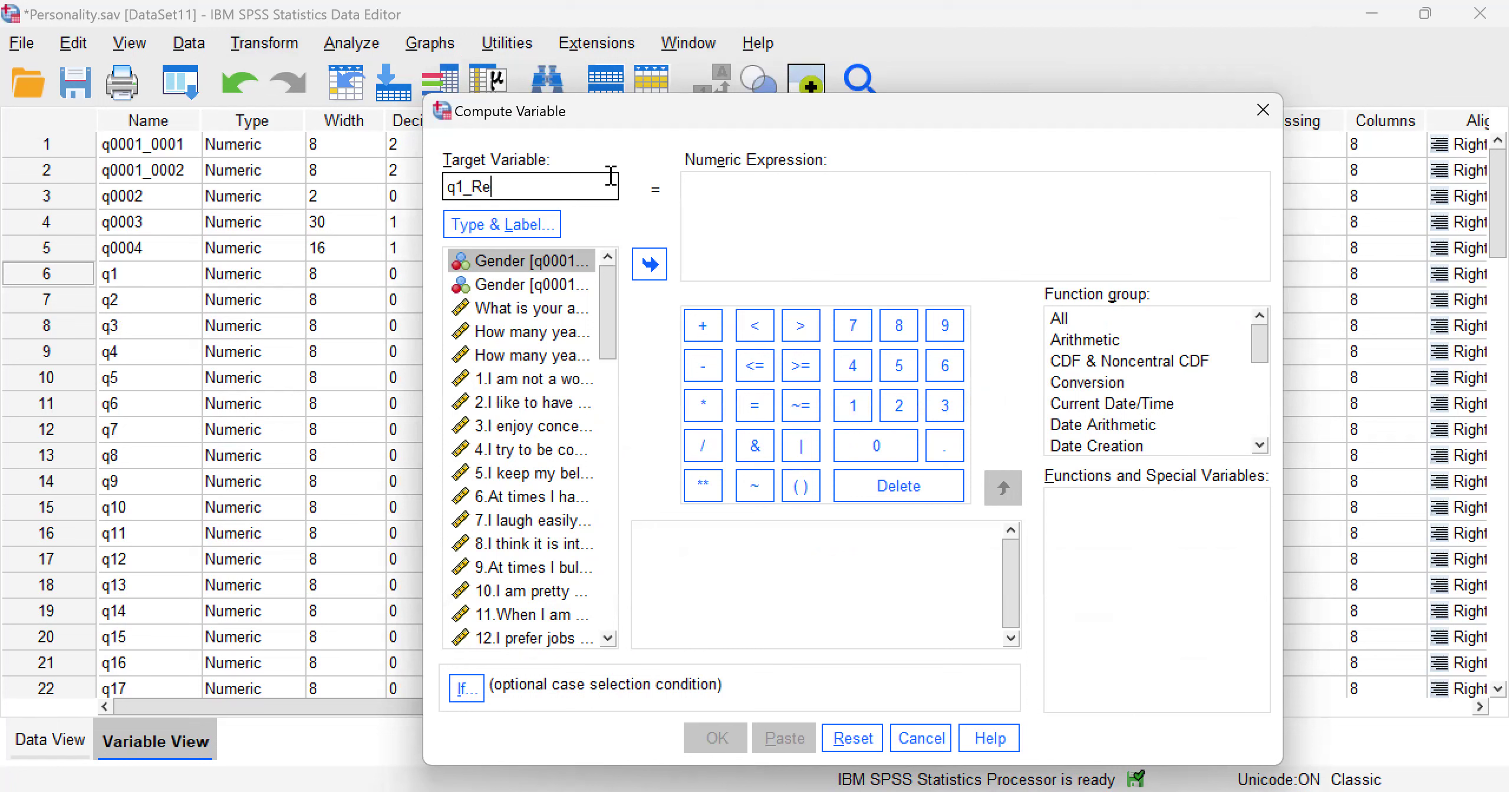
text(coded)
Define the numeric expression as 6 - q1 and run the computation
click(744, 195)
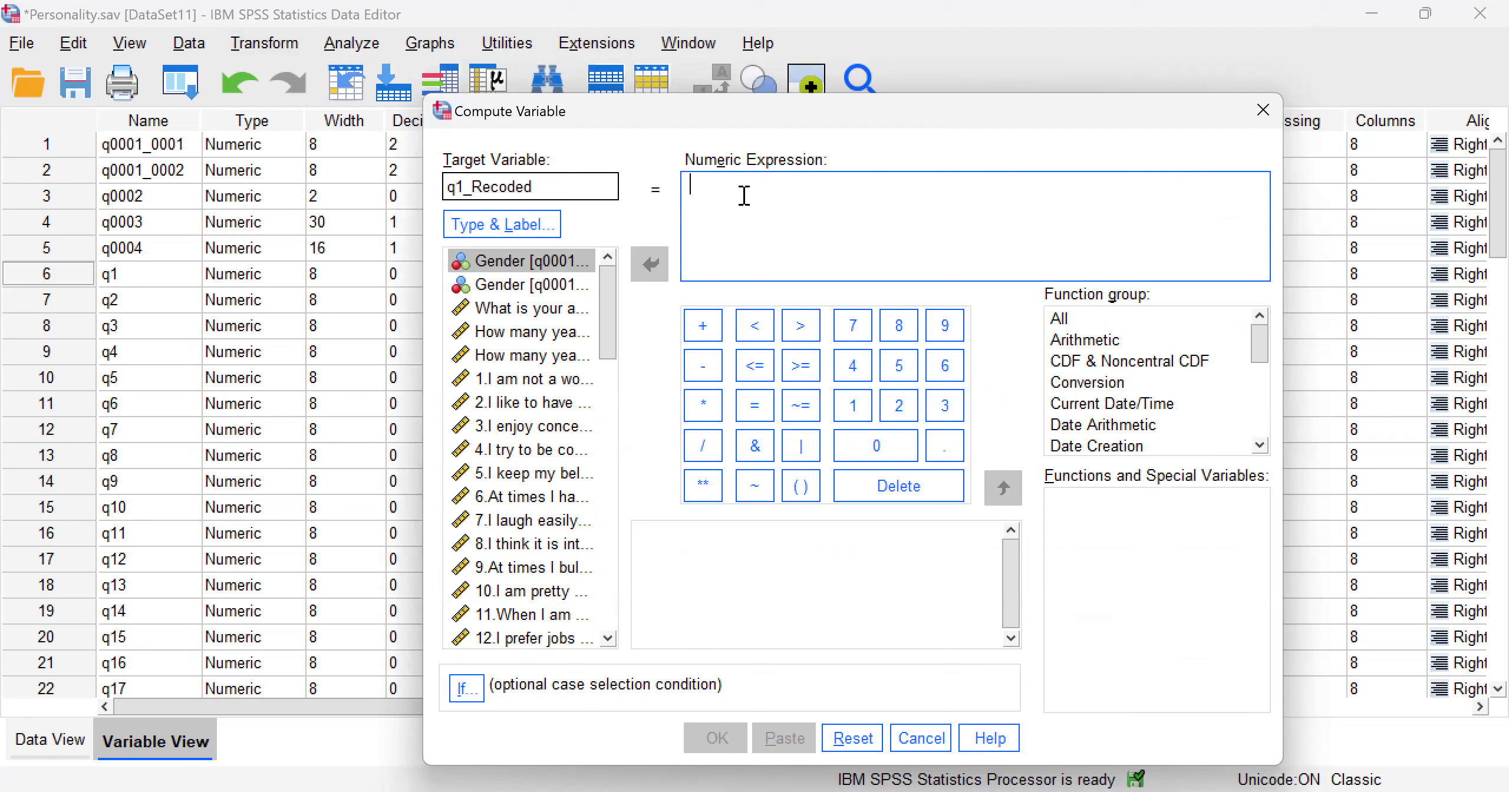
text(6 -)
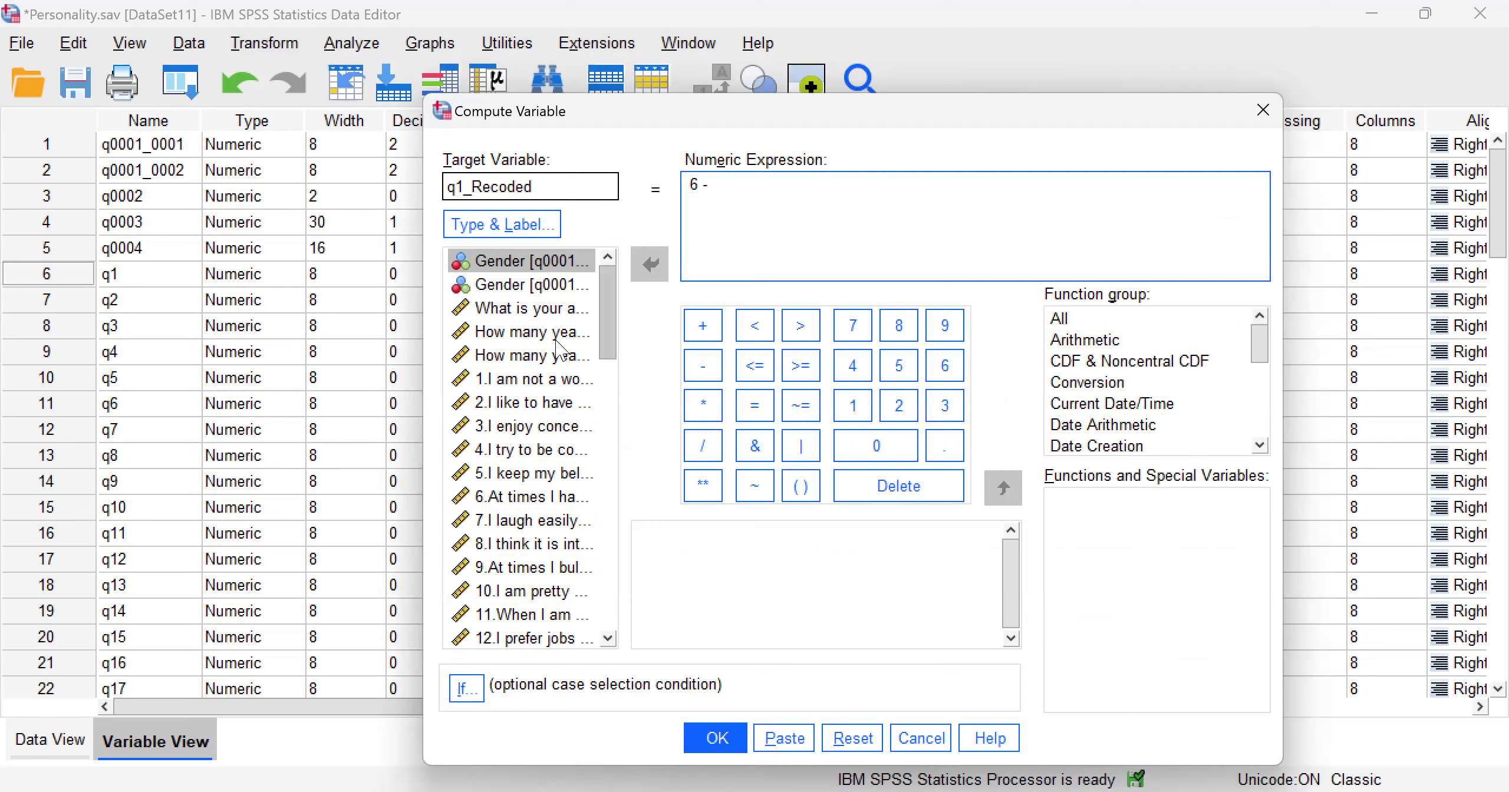
double_click(494, 381)
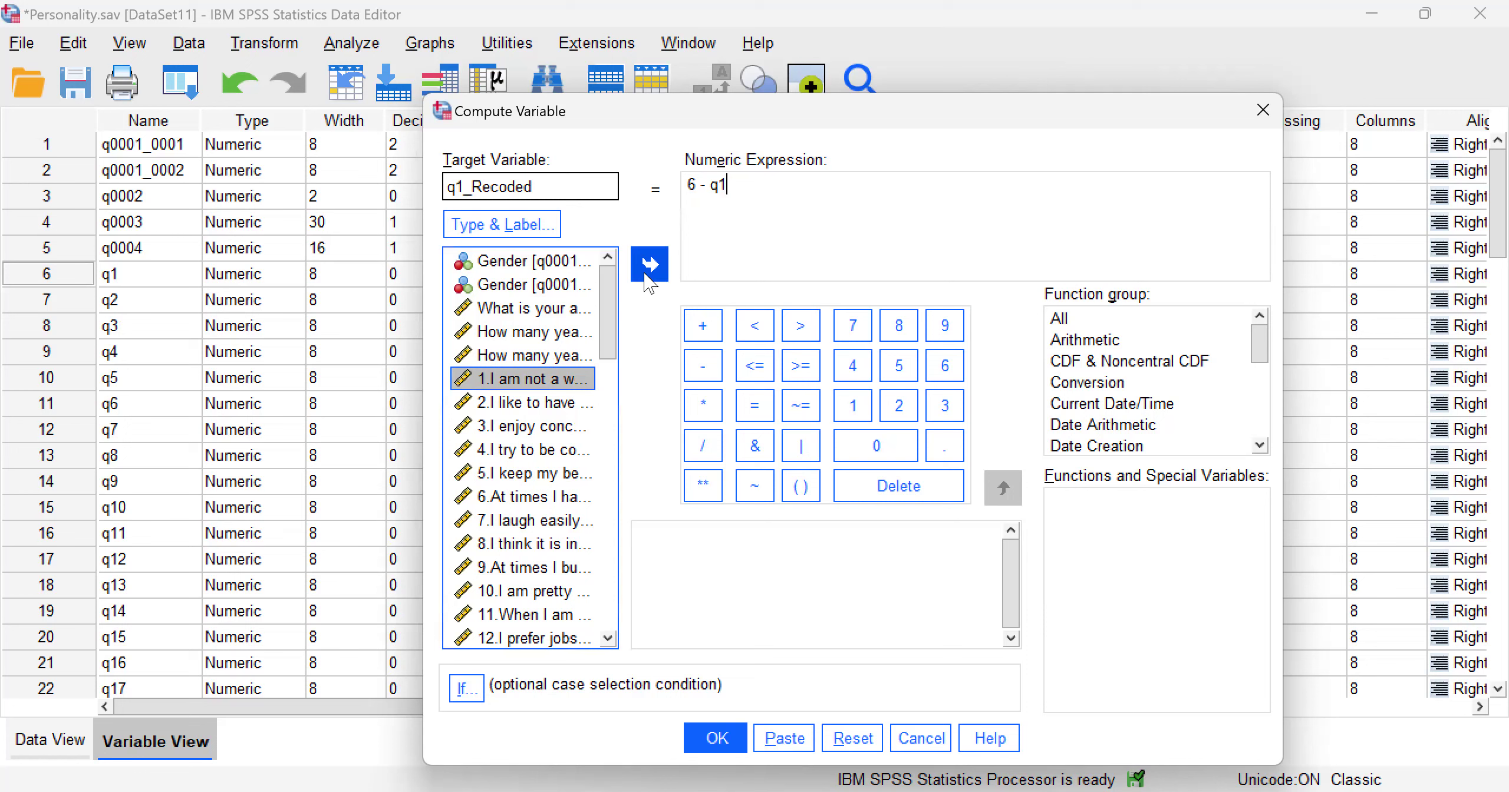
click(648, 272)
key(BackSpace)
key(BackSpace)
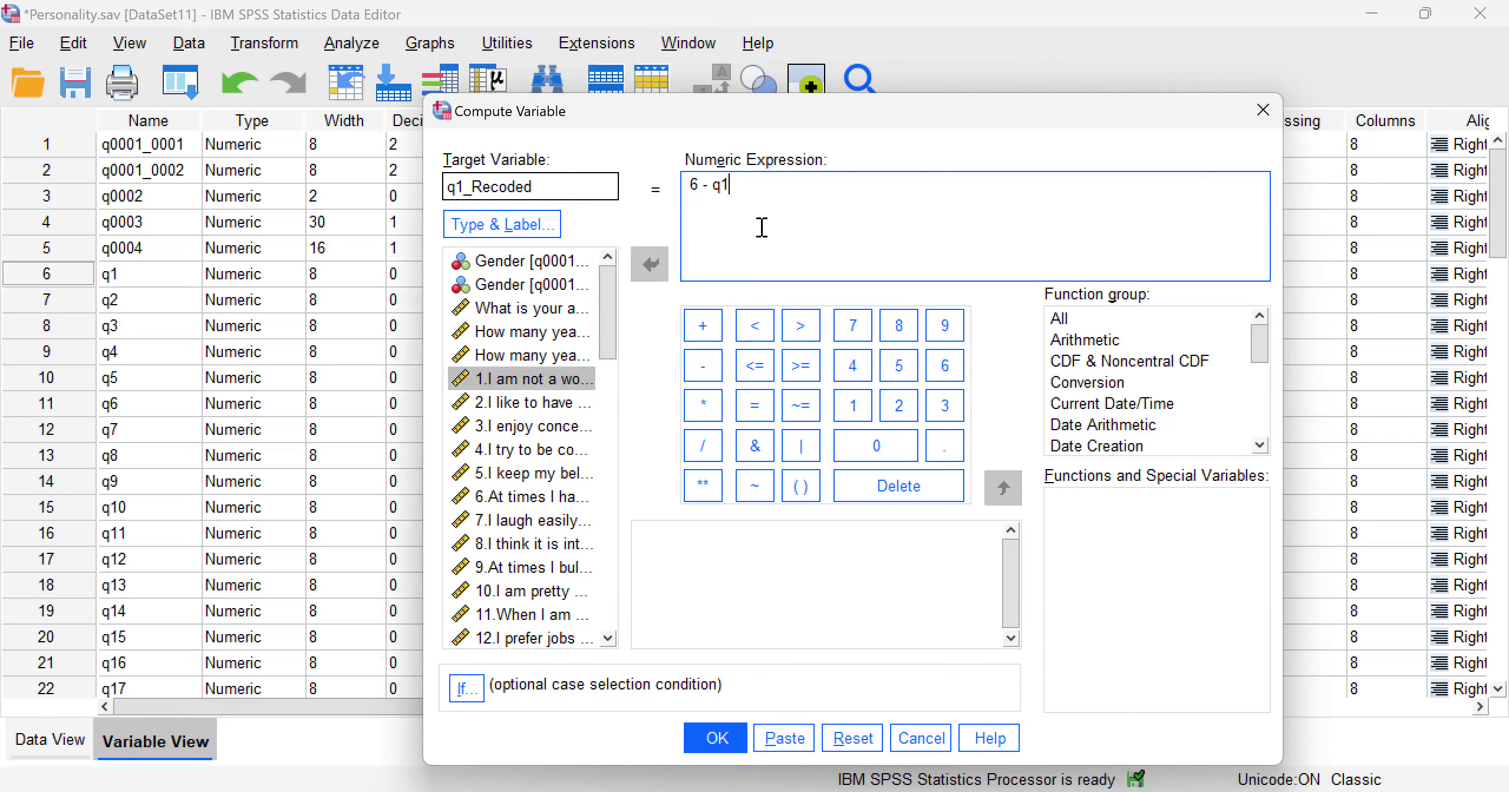
click(723, 744)
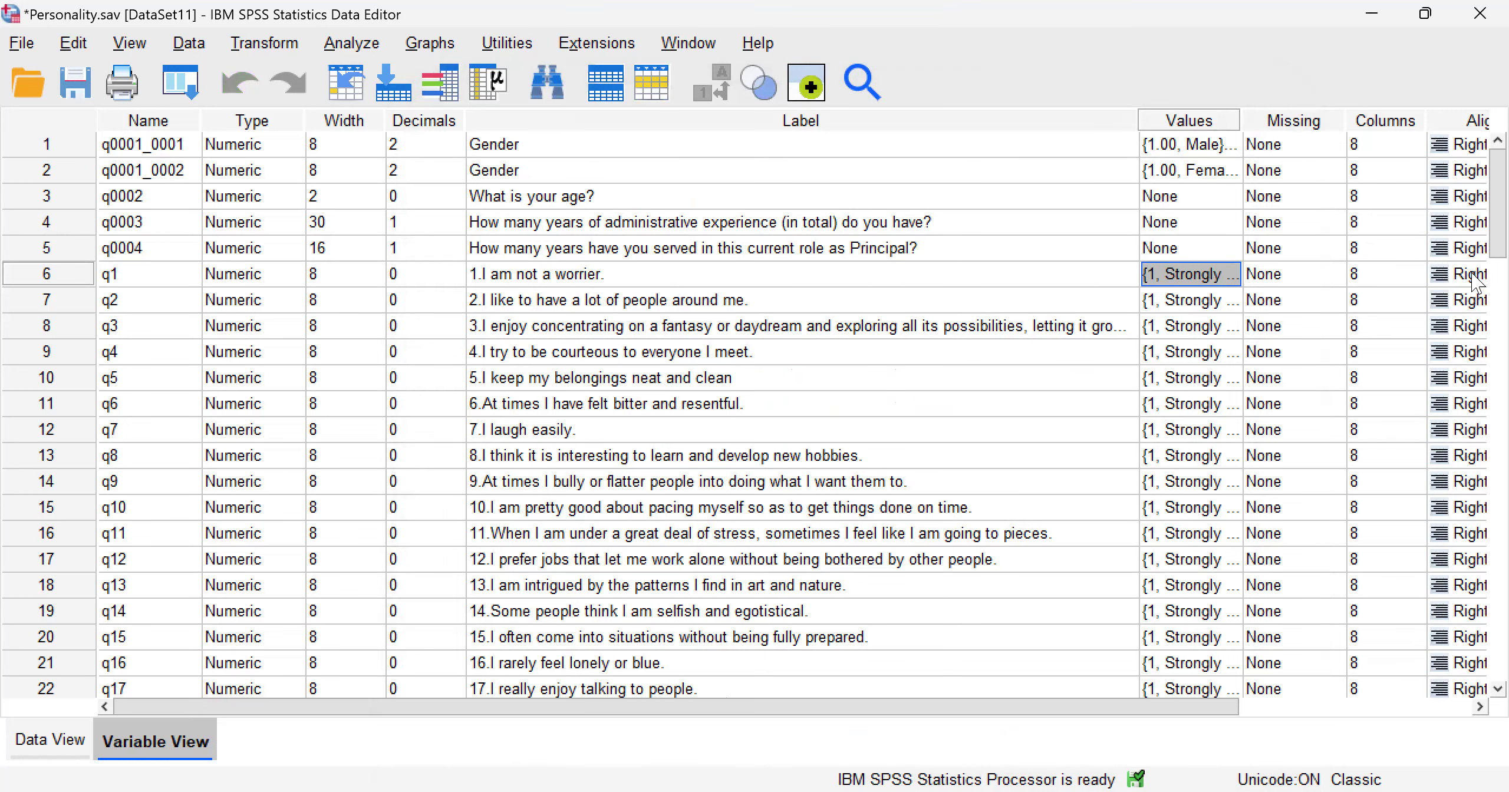
Locate q1_Recoded at the end of the variable list and inspect its values in the case data
scroll(1473, 257, down, 12)
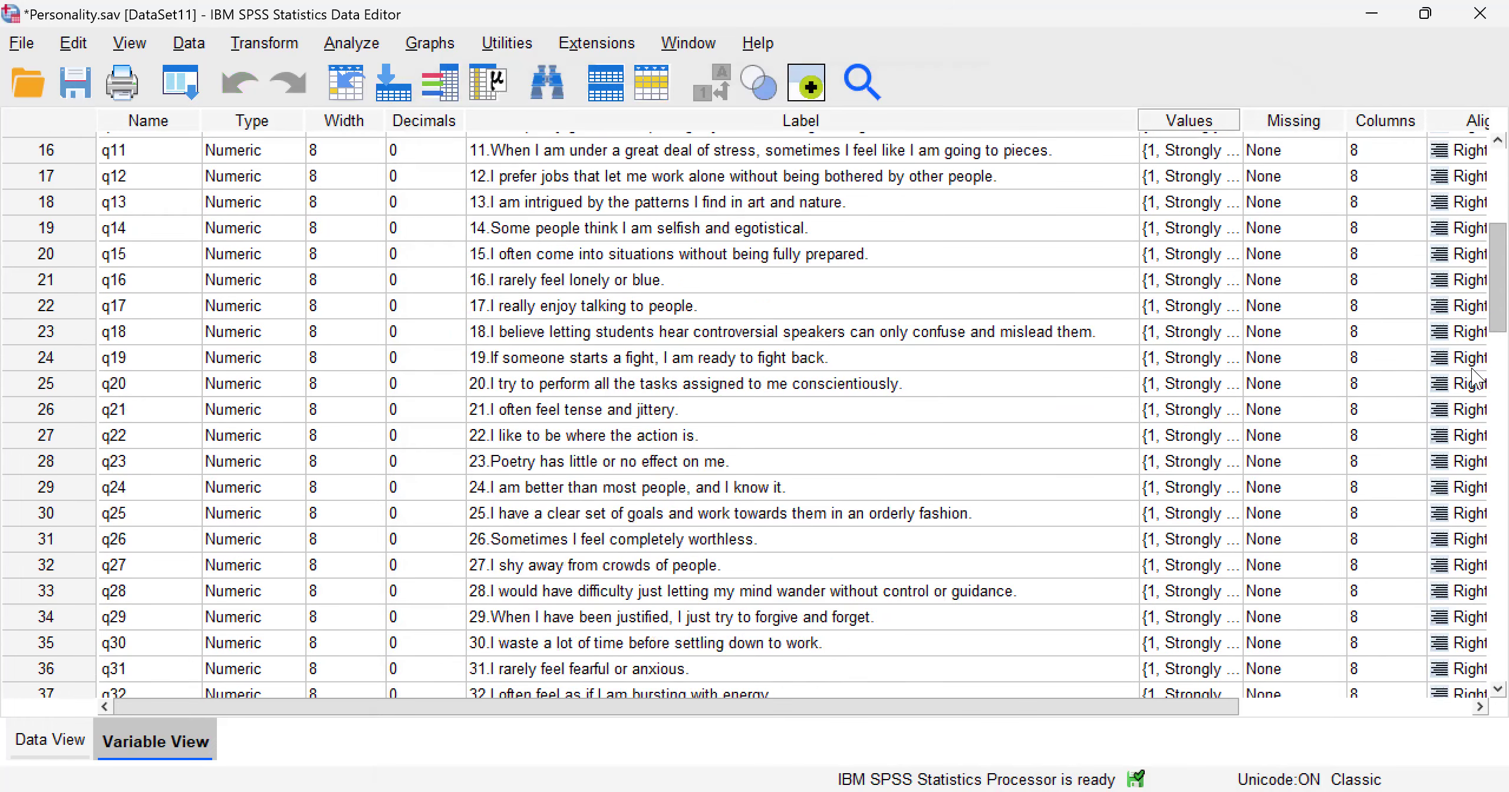
scroll(1473, 500, down, 5)
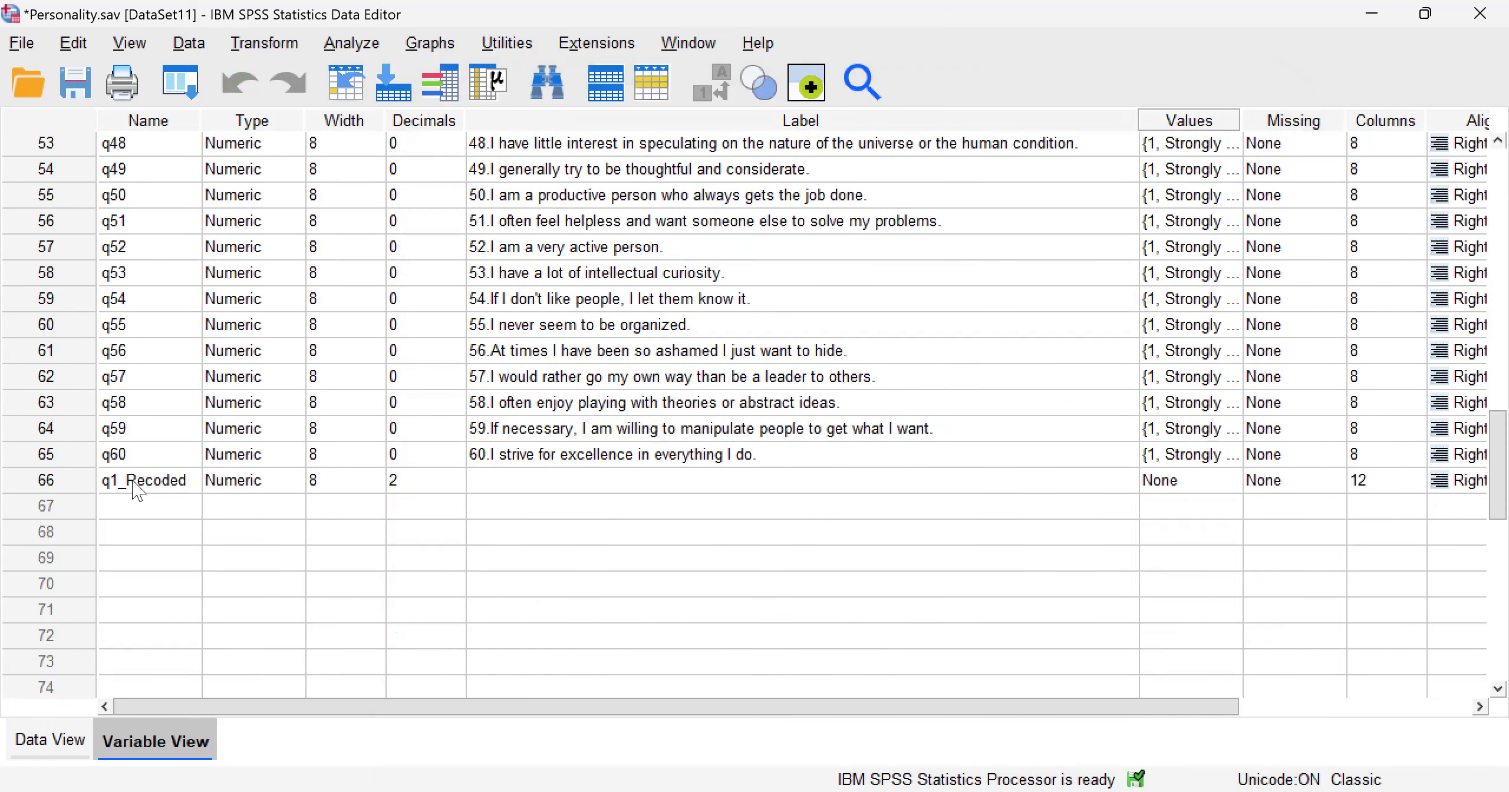
click(51, 742)
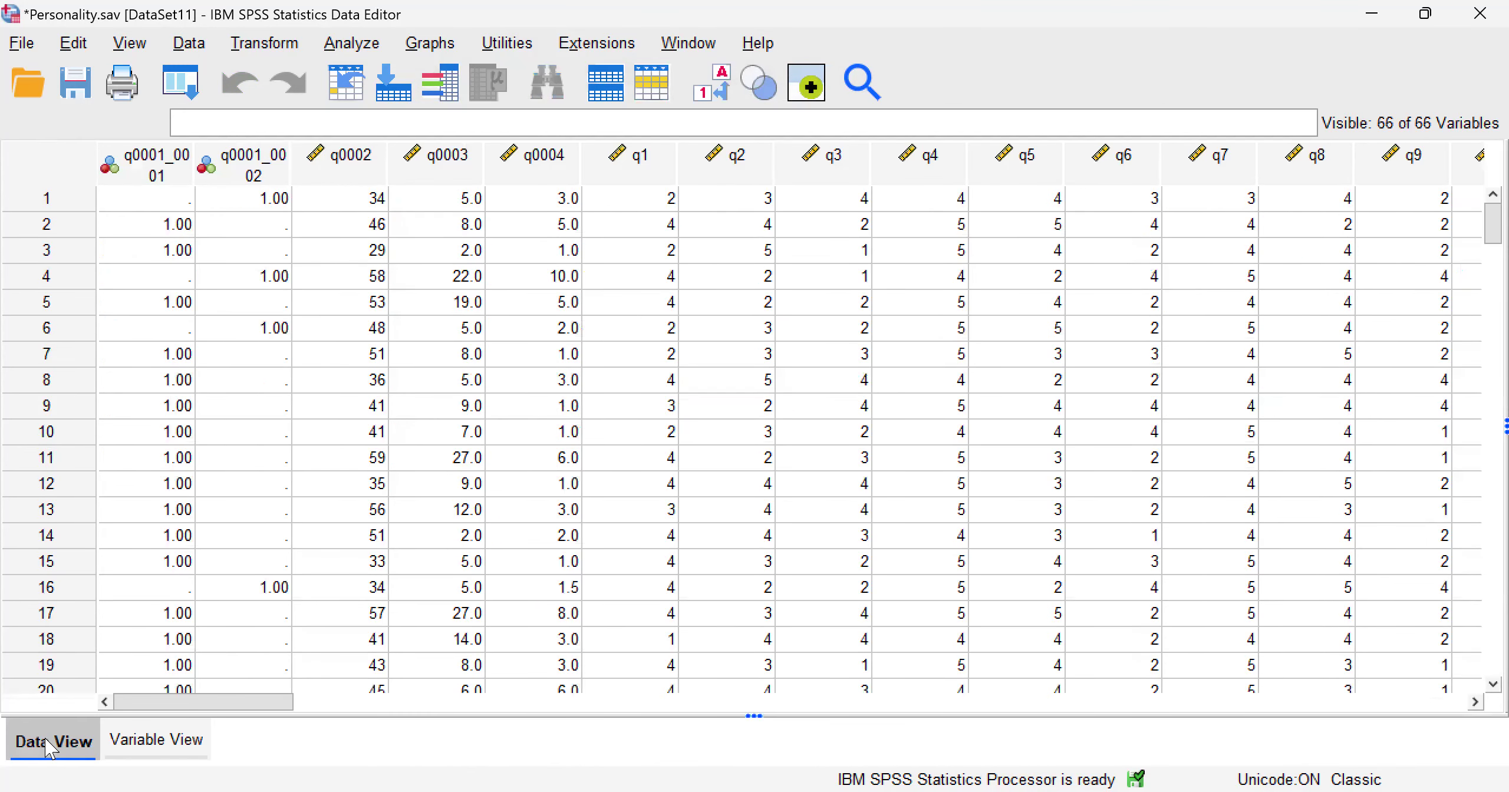
click(139, 688)
drag(197, 703, 849, 733)
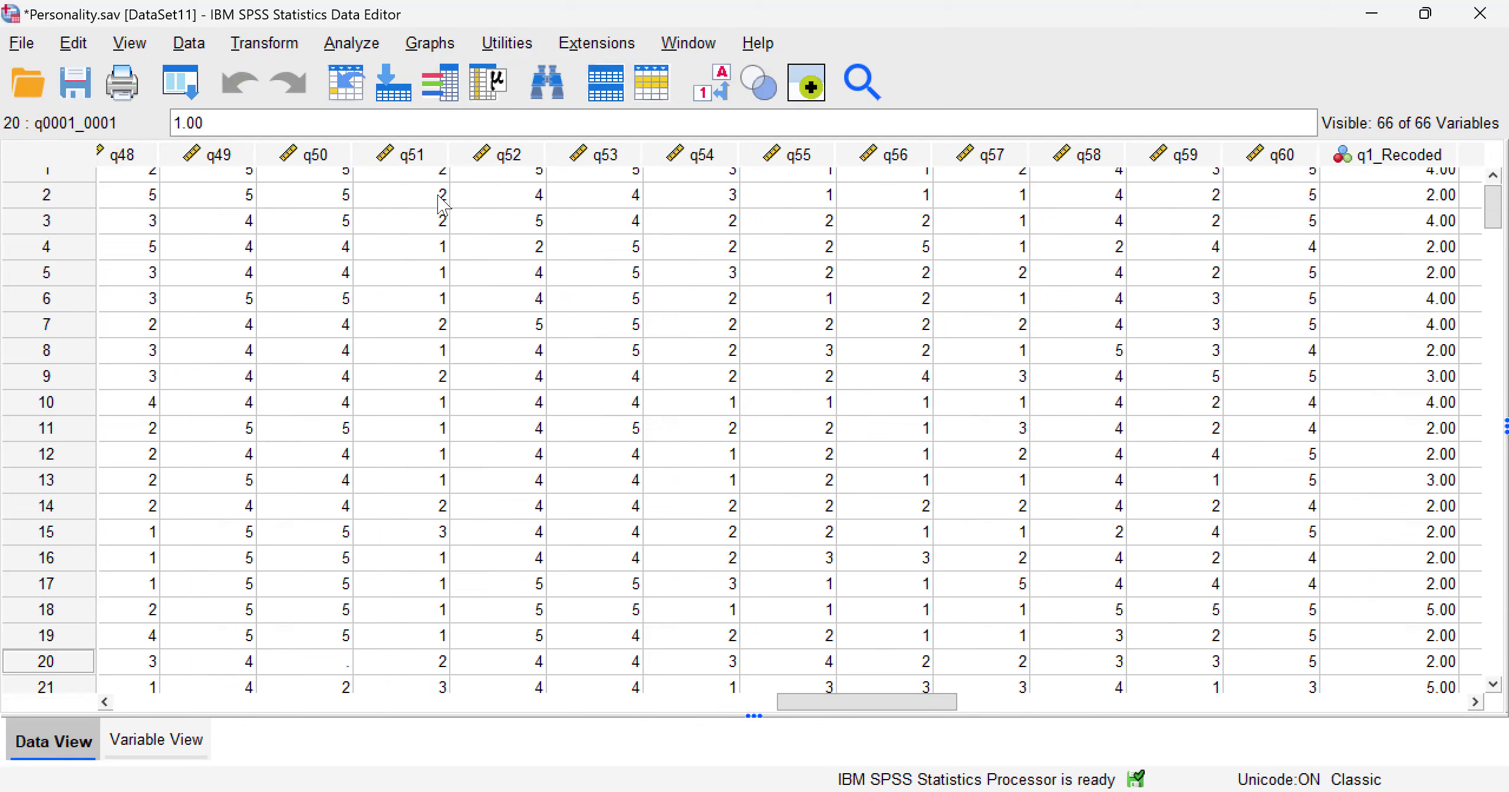
Run a bivariate Pearson correlation between q1 and q1_Recoded
click(347, 48)
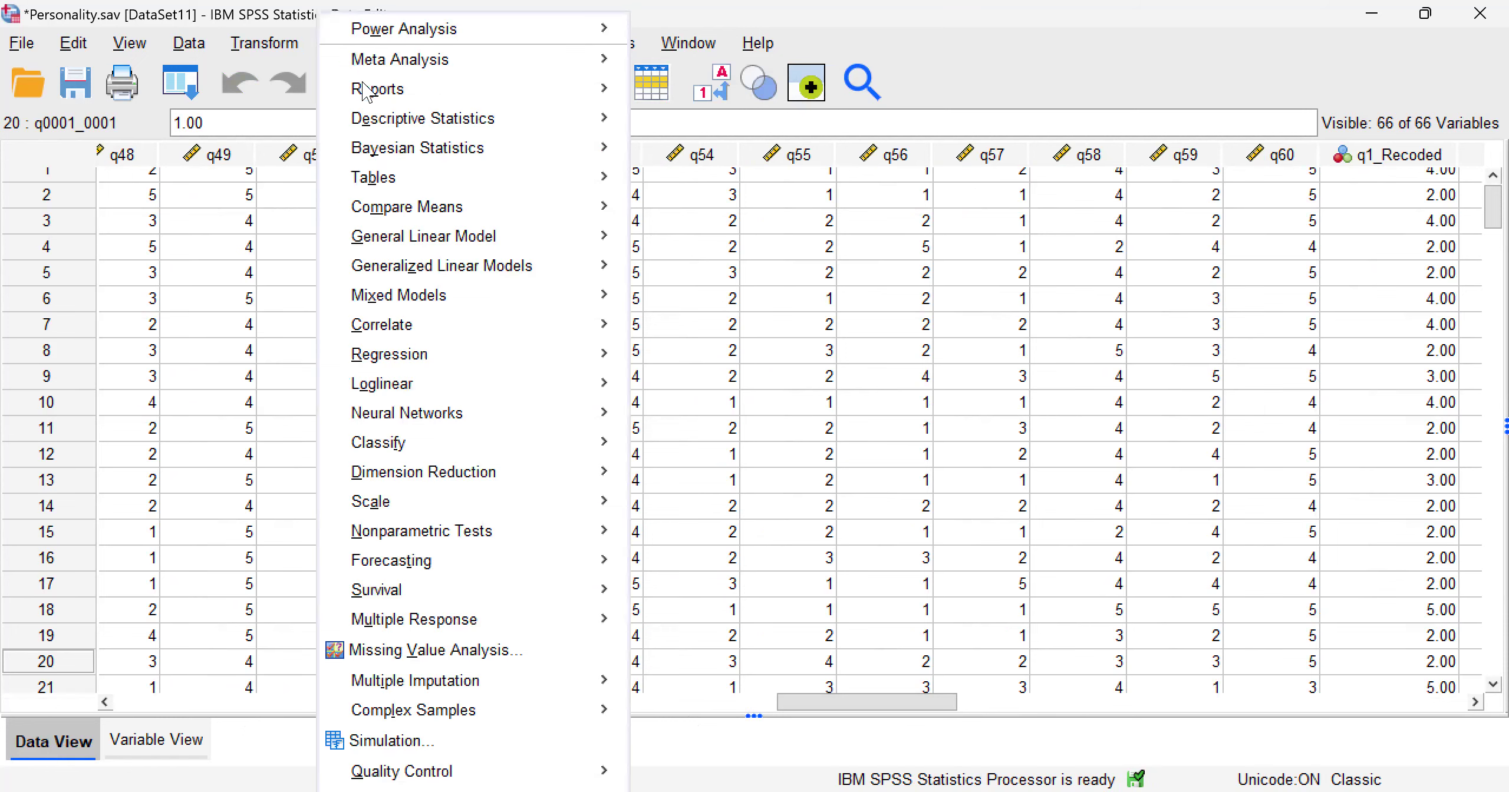
mouse_move(579, 336)
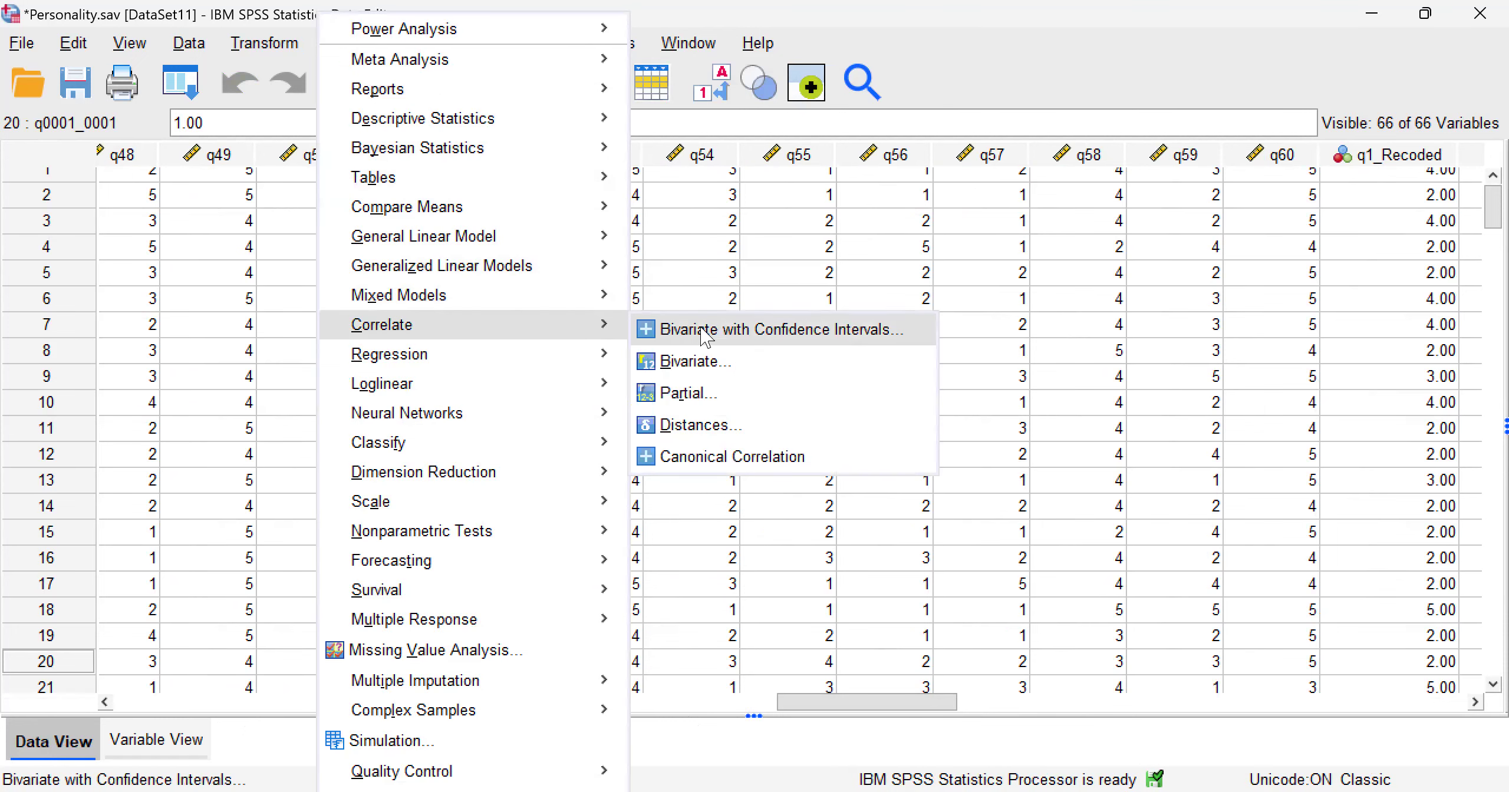
click(709, 360)
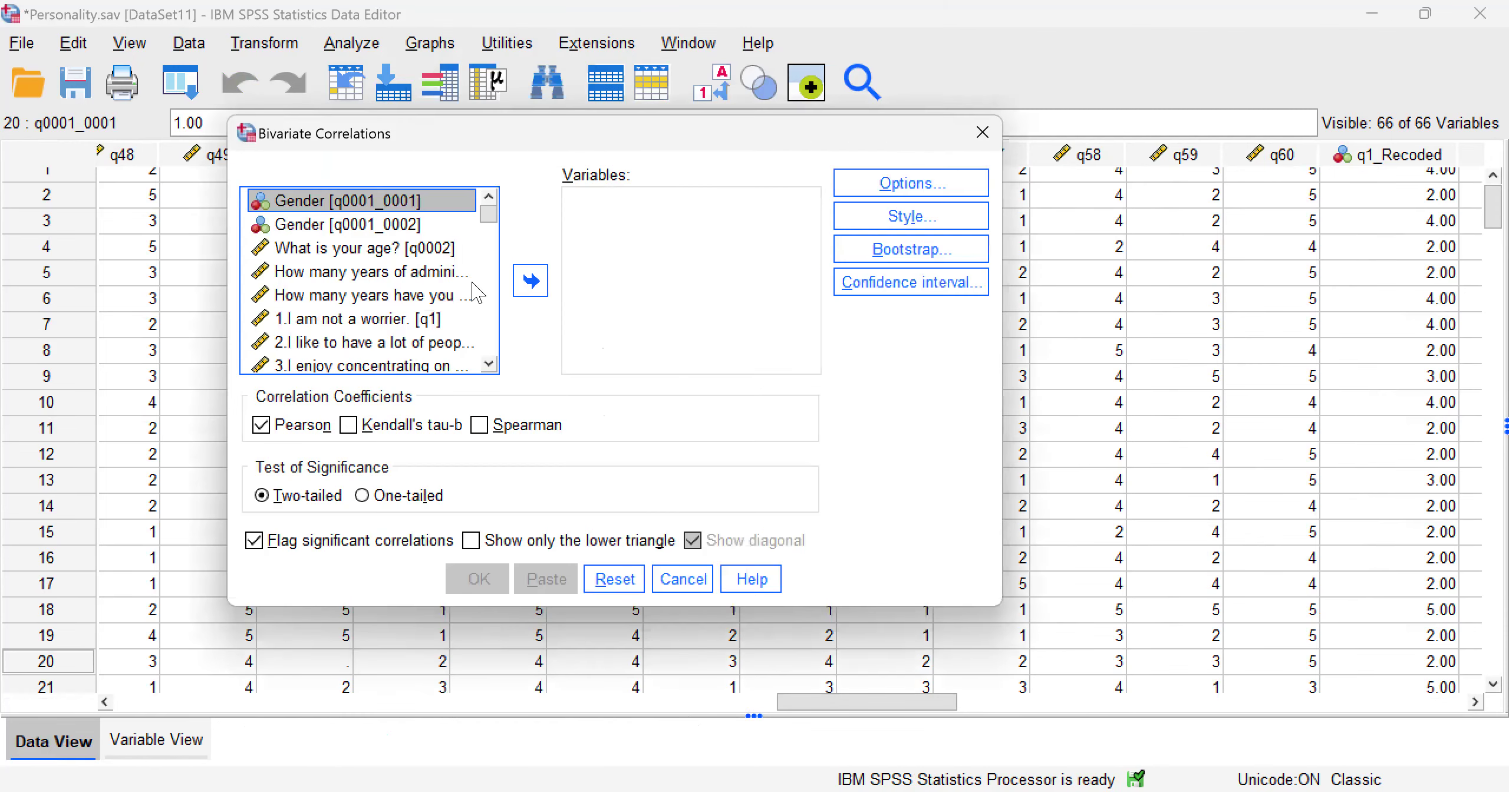
click(366, 319)
click(531, 280)
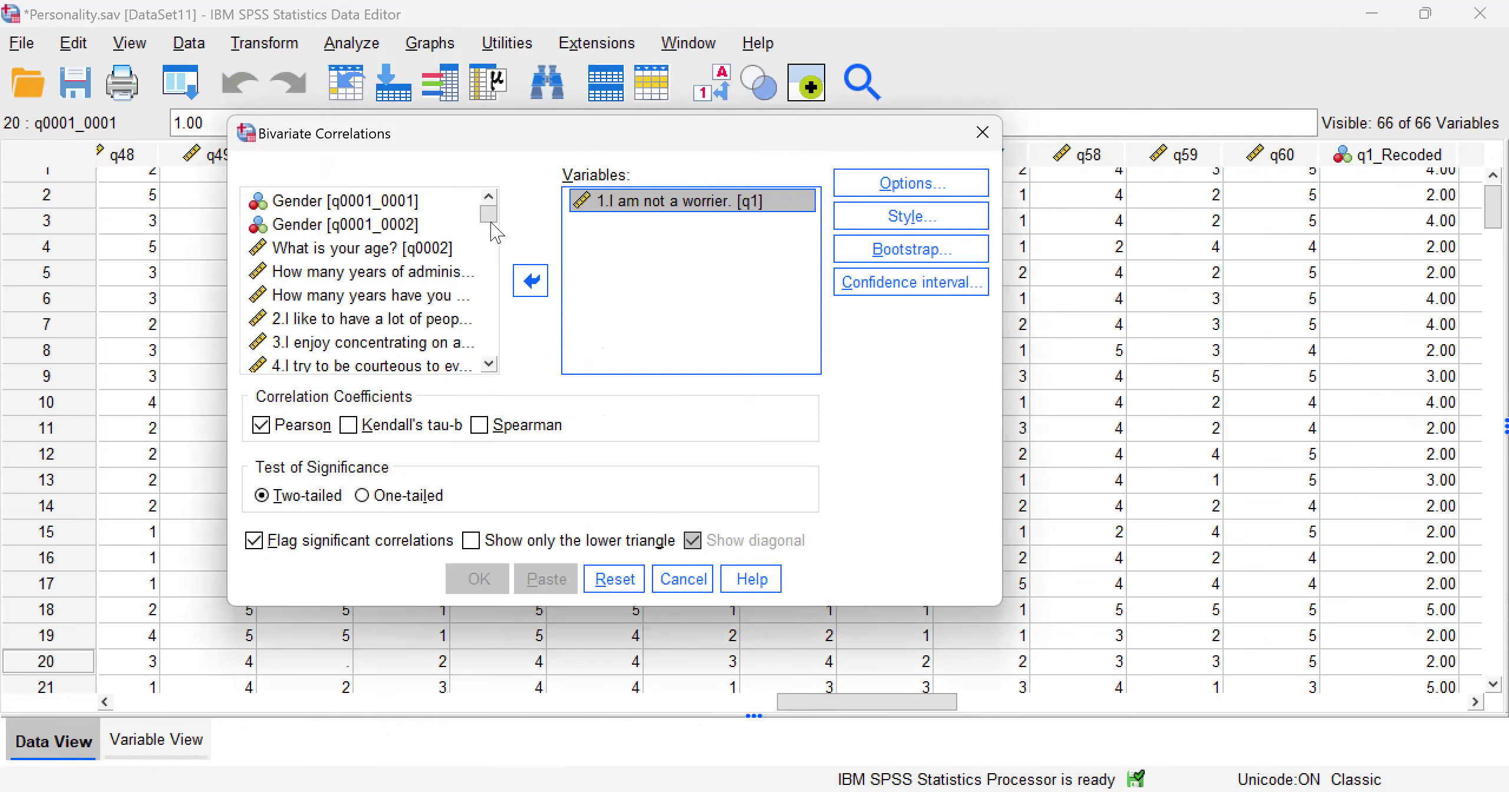
drag(496, 233, 495, 368)
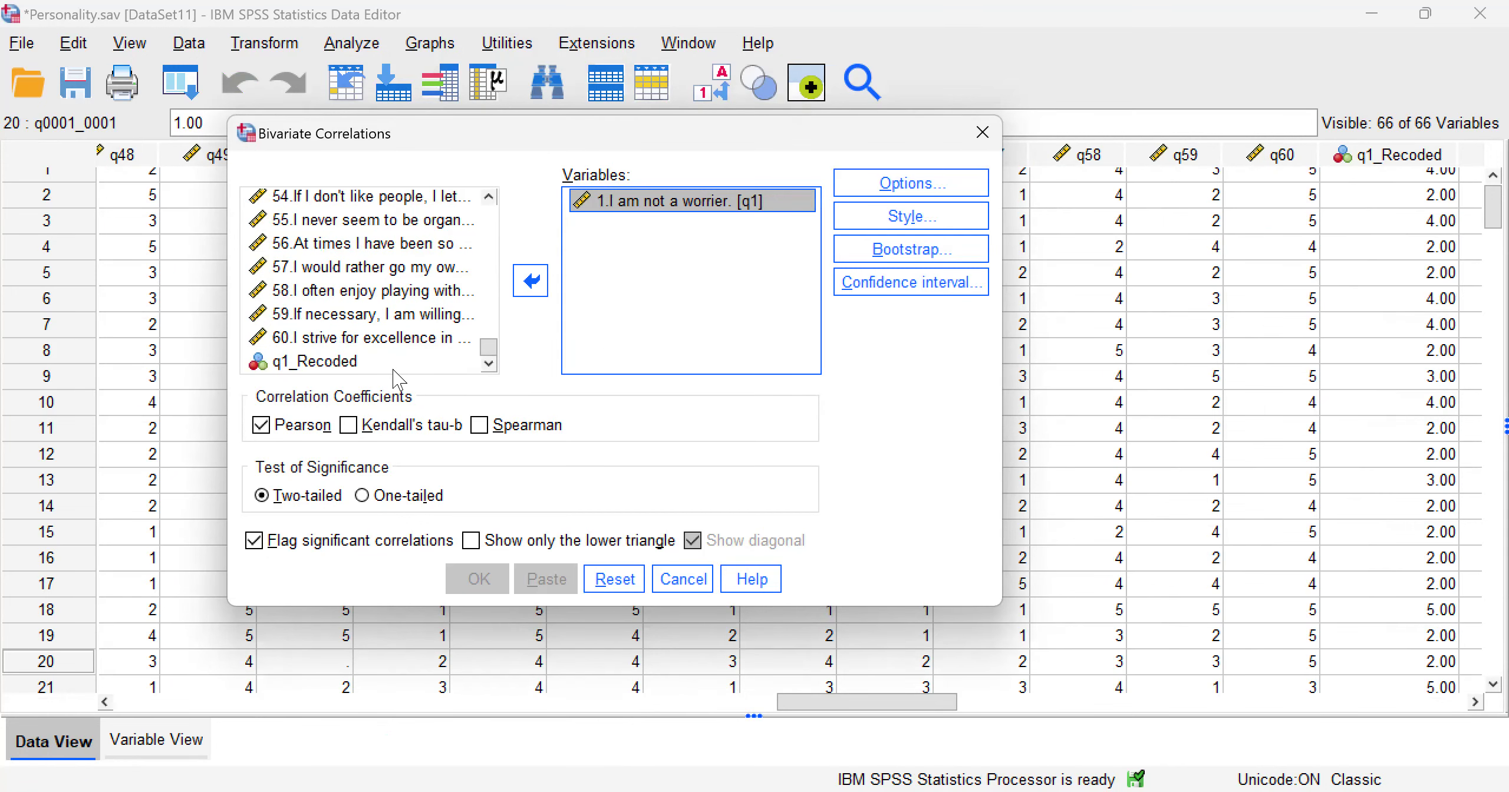
click(340, 360)
click(532, 281)
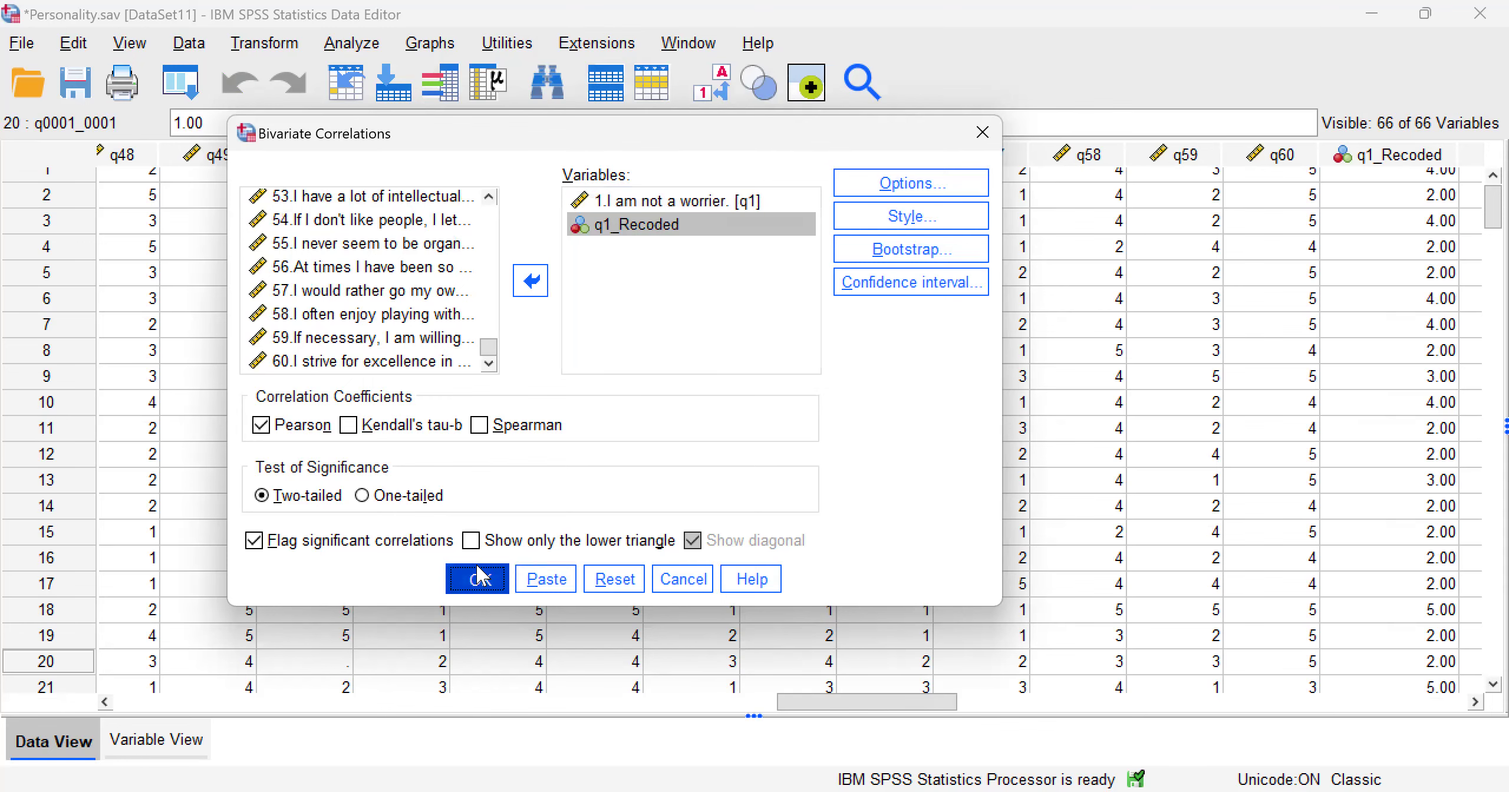
click(481, 574)
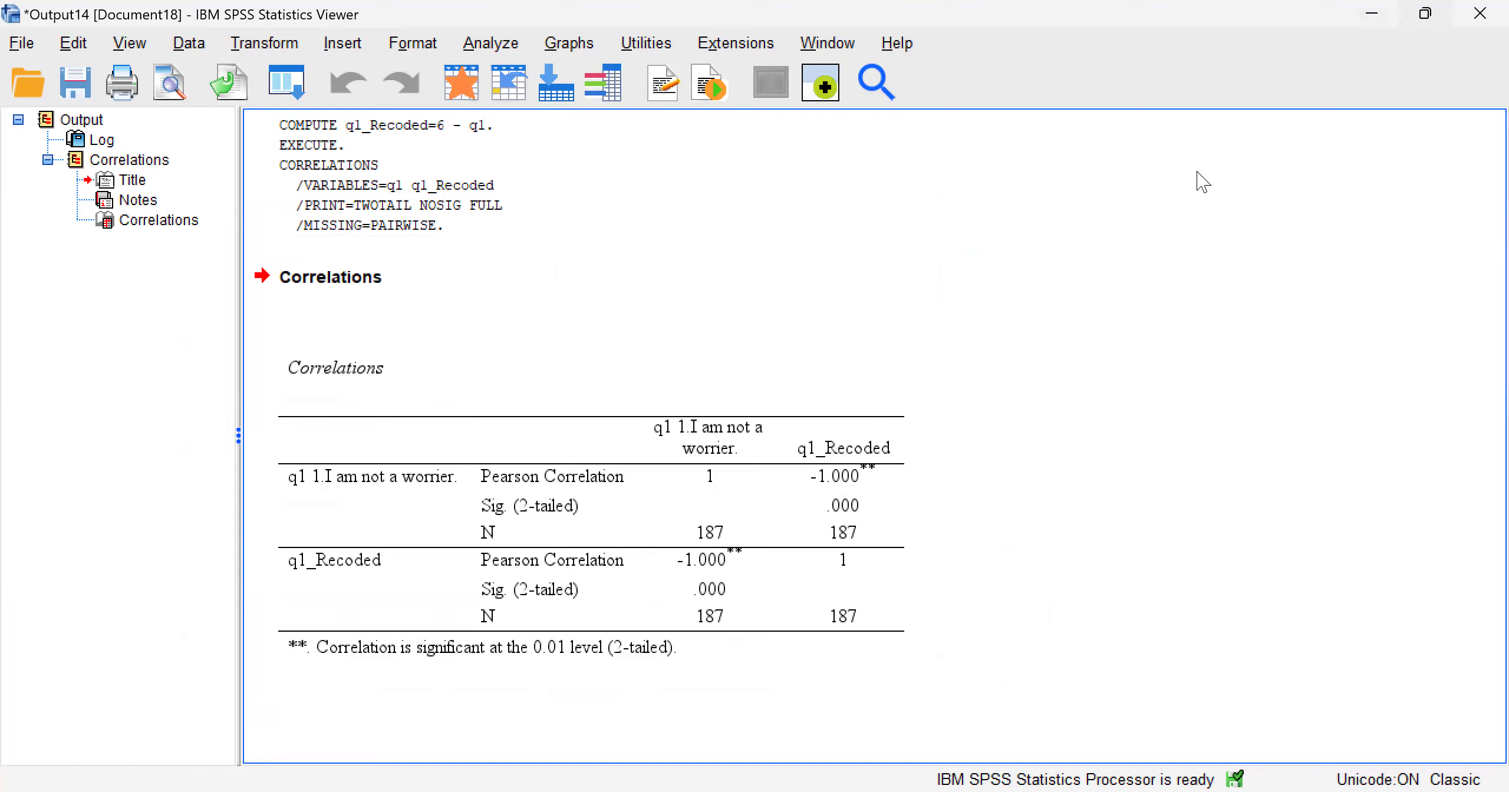
Examine the correlation output, and return to the variable definitions of the Personality.sav dataset
key(super+Down)
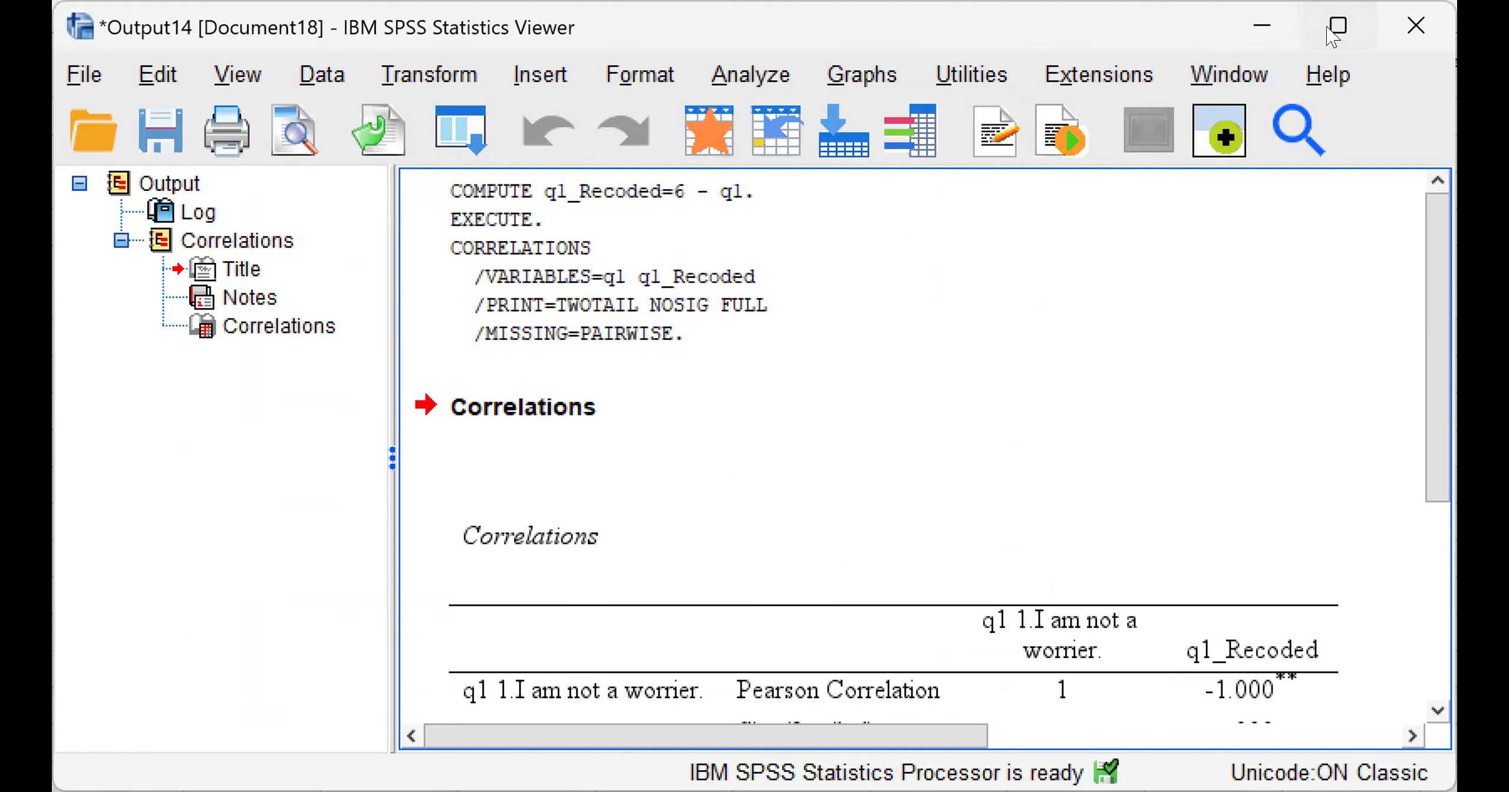
click(1331, 29)
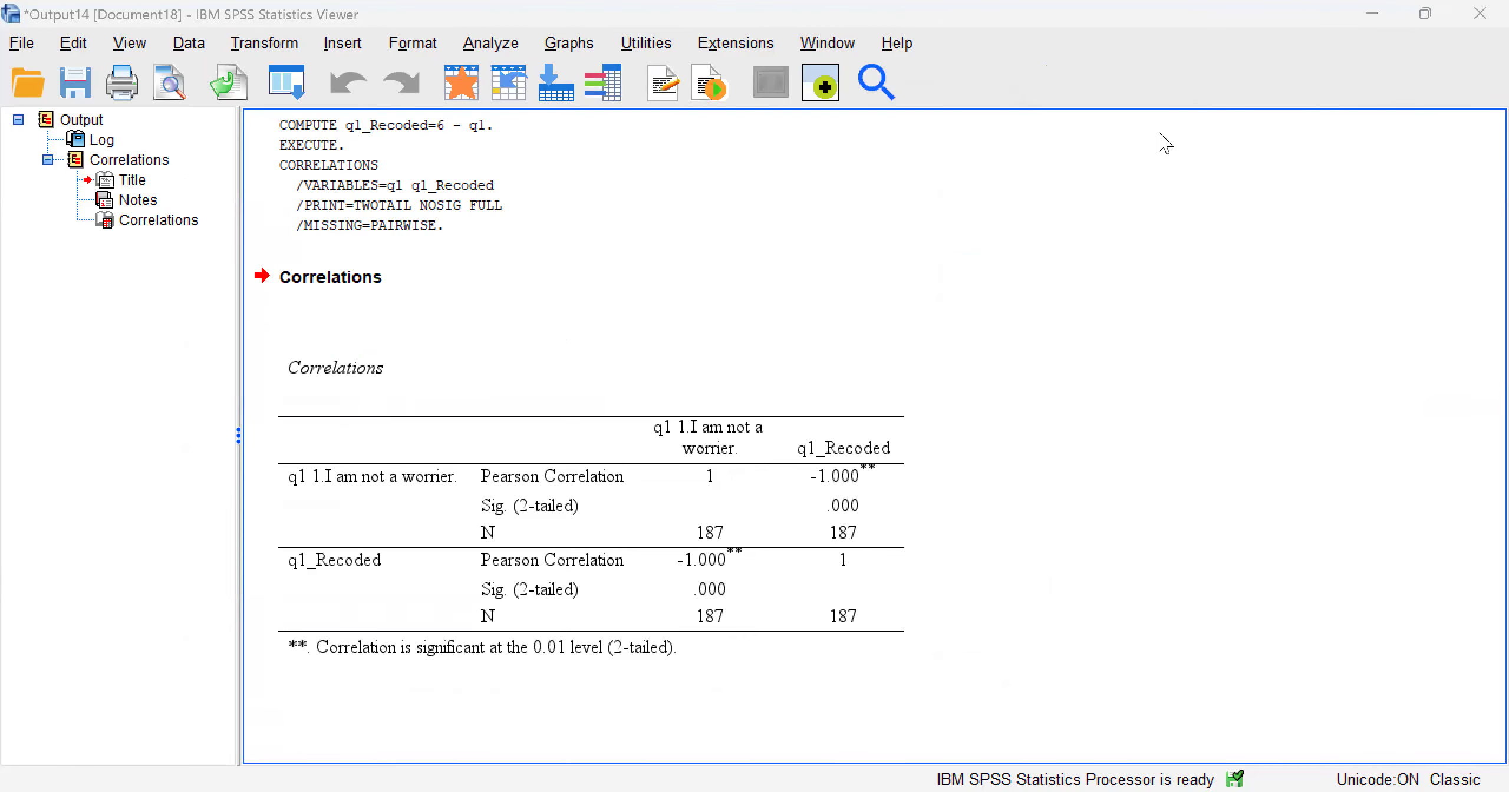
click(158, 739)
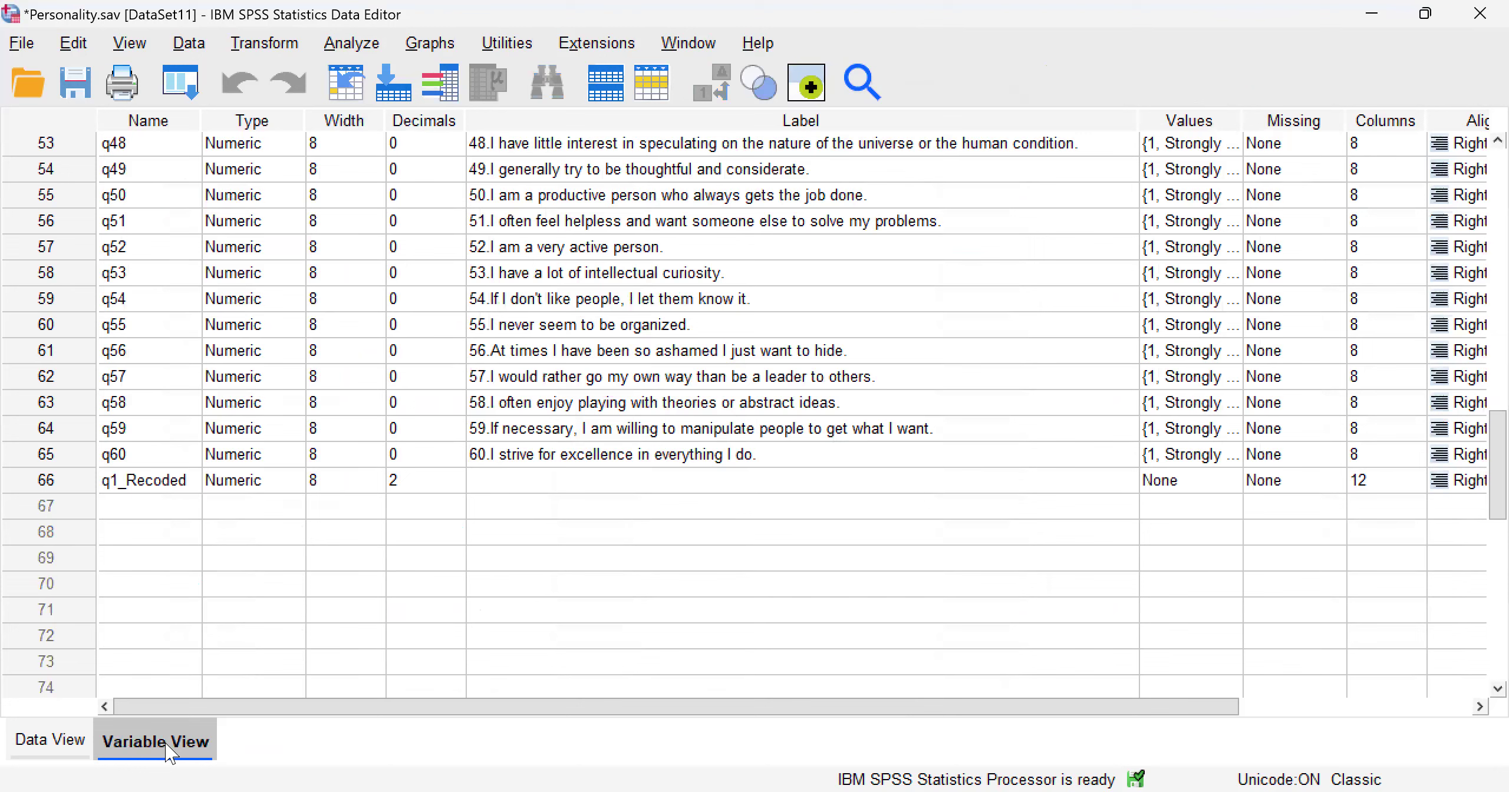
Start Recode into Different Variables, add item q12 as input, and assign it the output variable name q12_Recoded
click(282, 45)
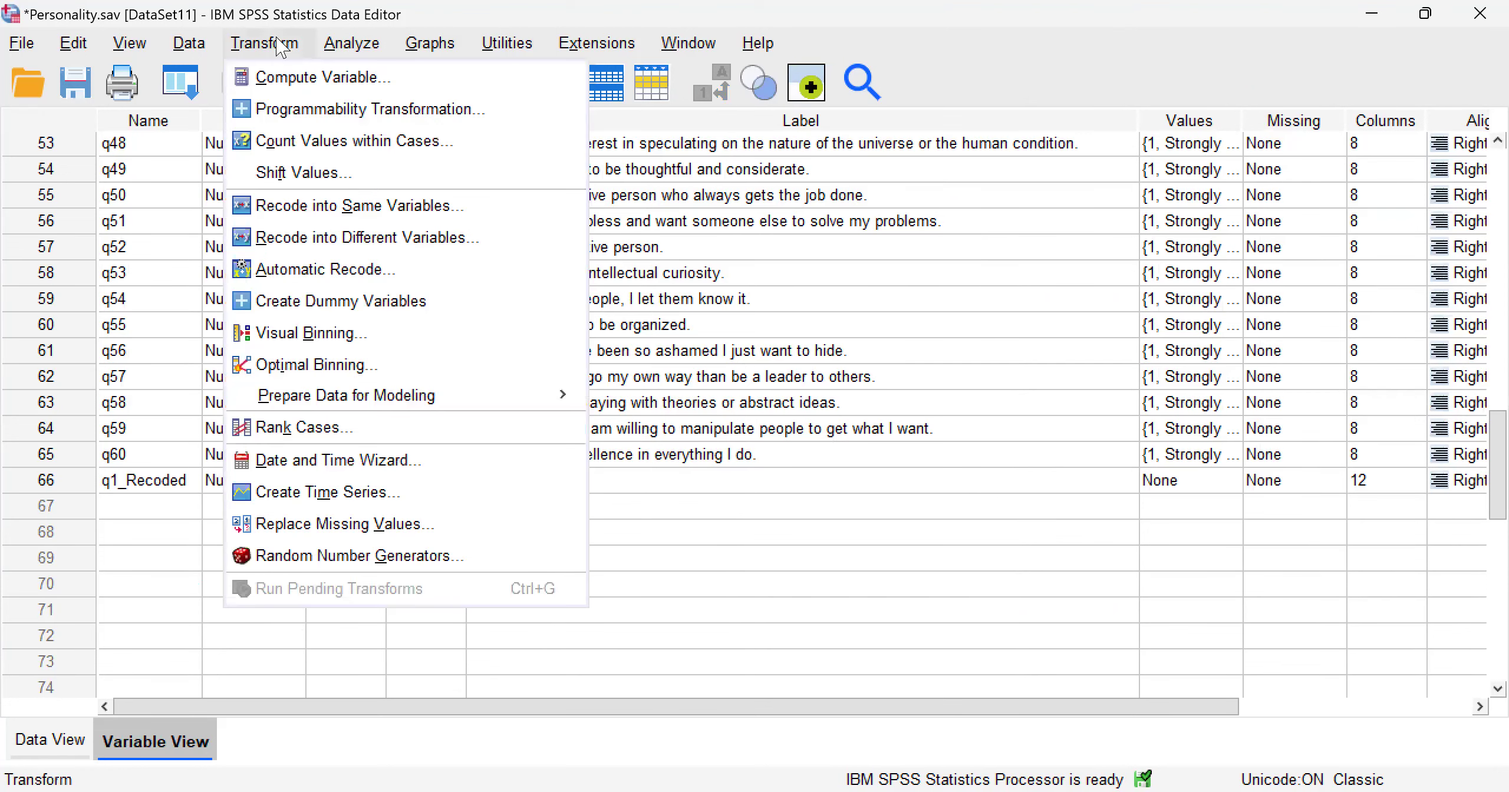
click(423, 240)
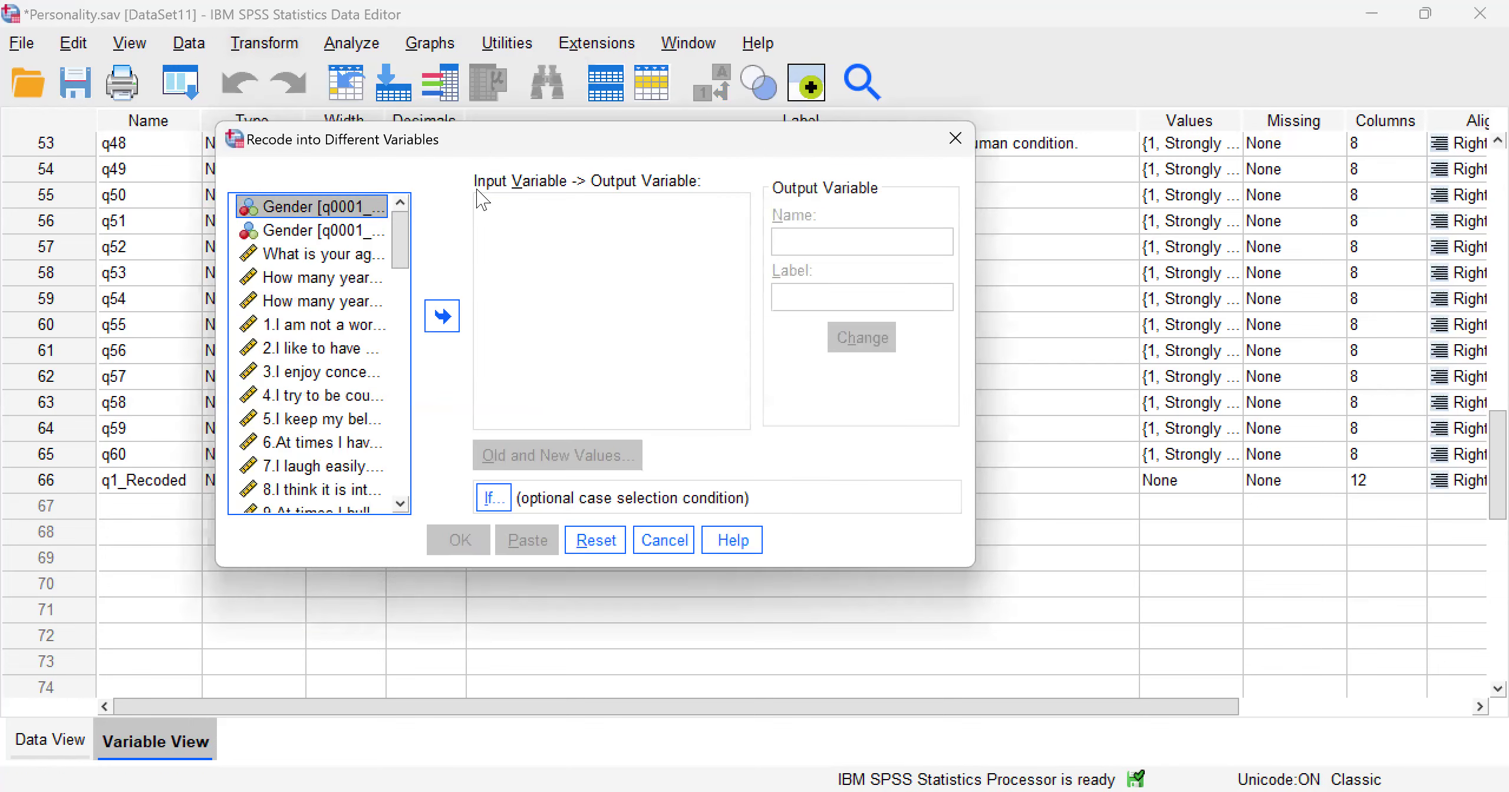
drag(499, 141, 536, 141)
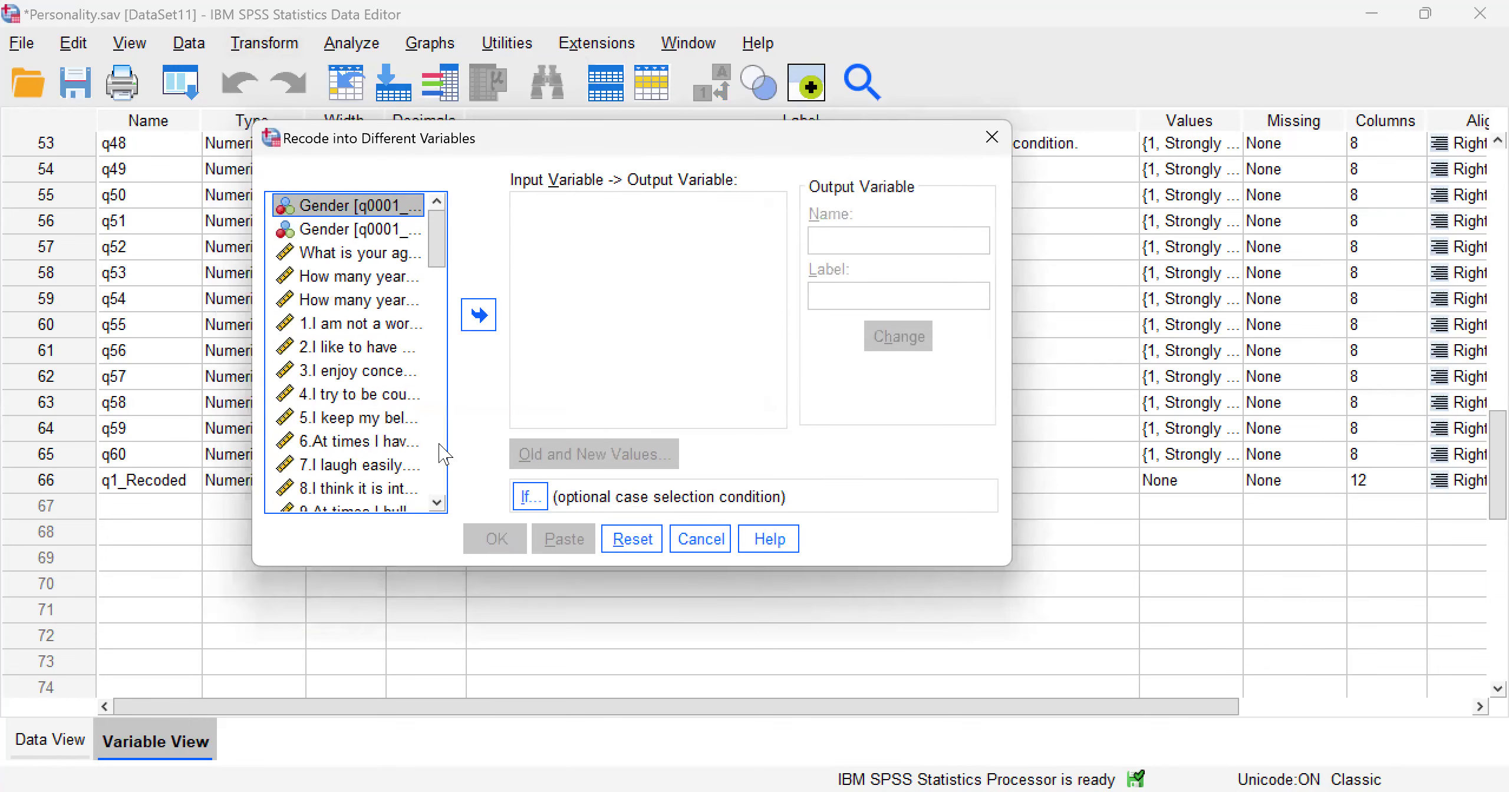
click(438, 503)
click(438, 503)
click(438, 503)
click(437, 503)
click(390, 493)
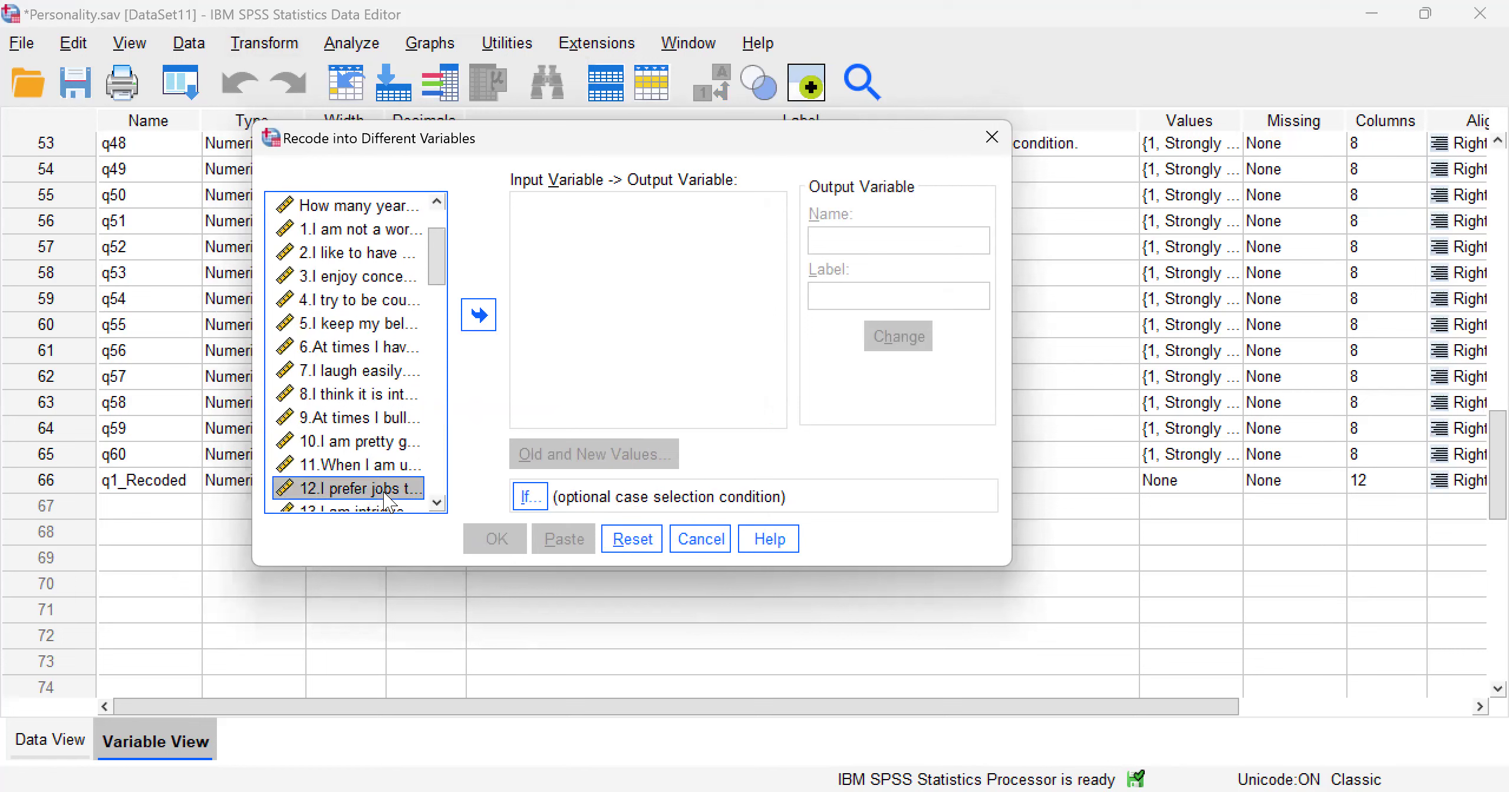
click(479, 318)
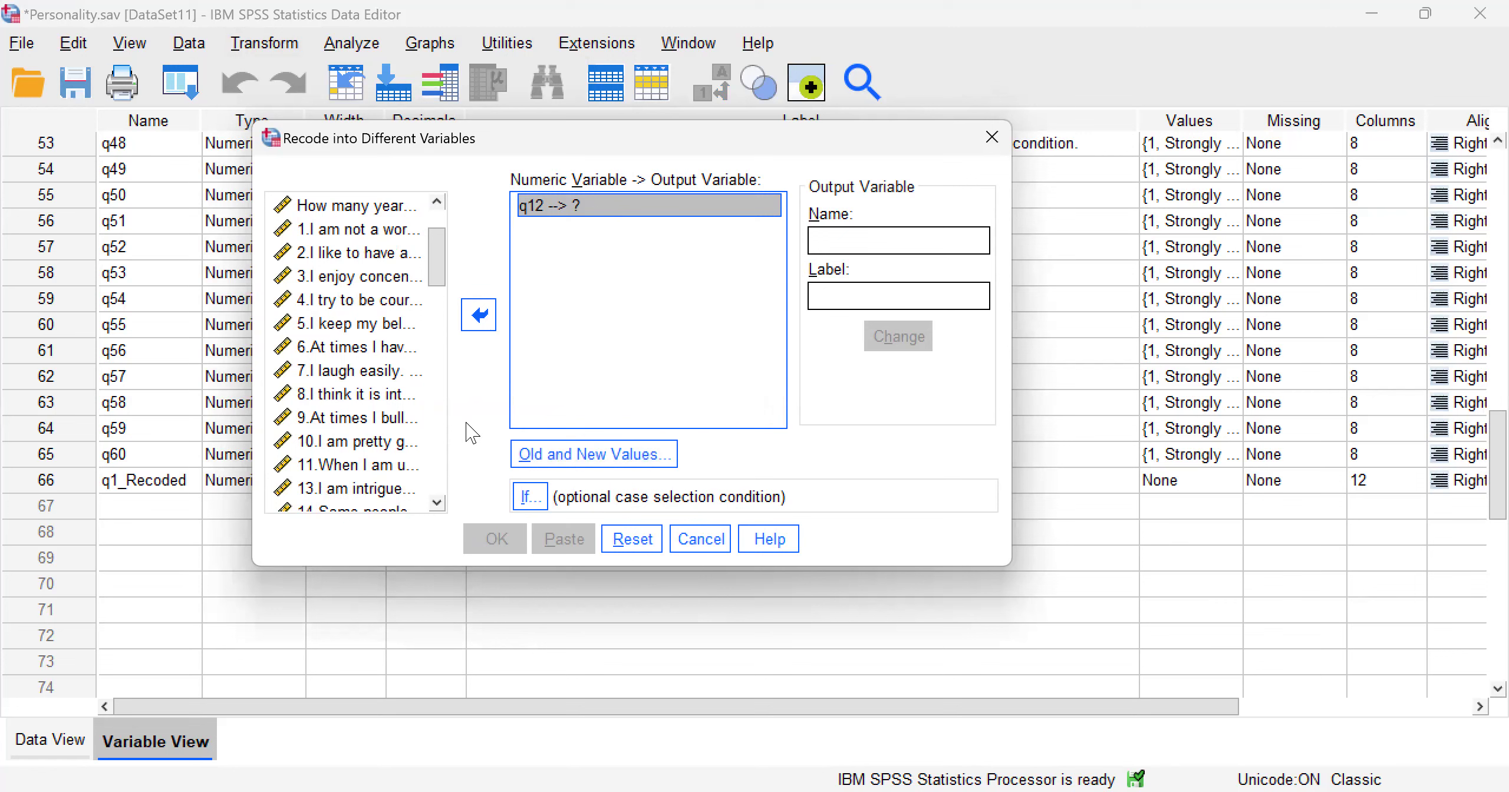
click(834, 241)
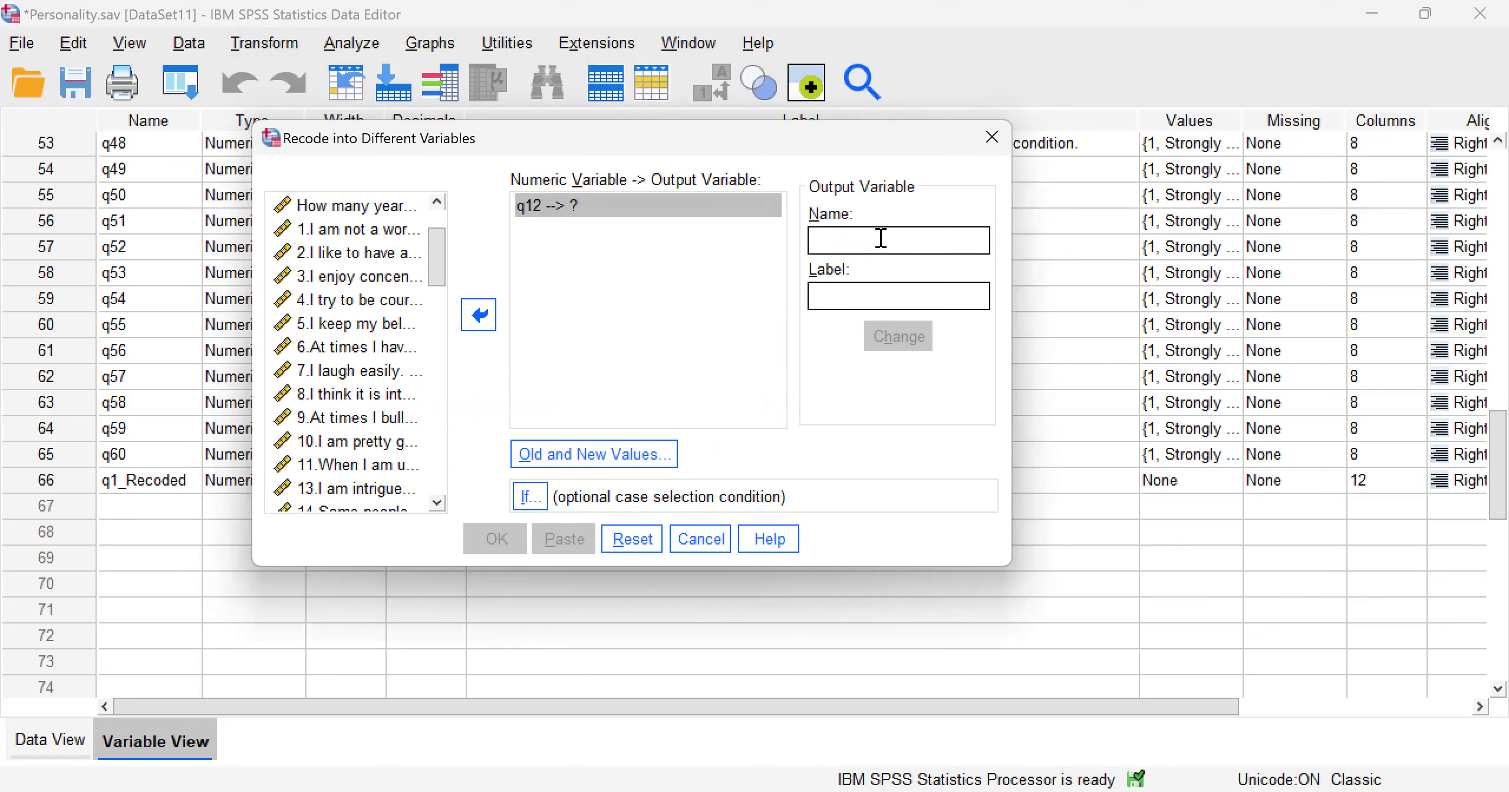
text(q12_Recoded)
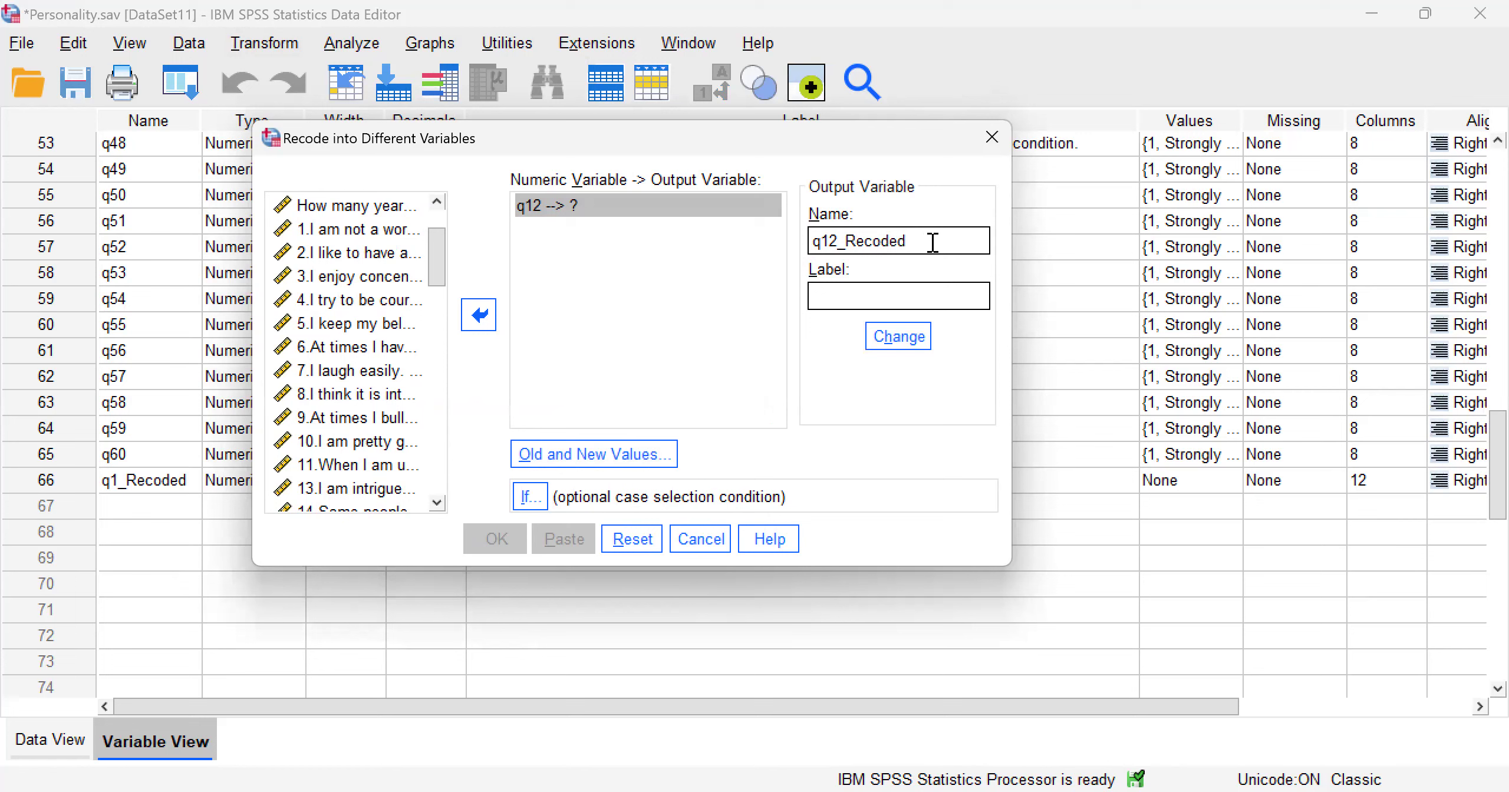
click(897, 337)
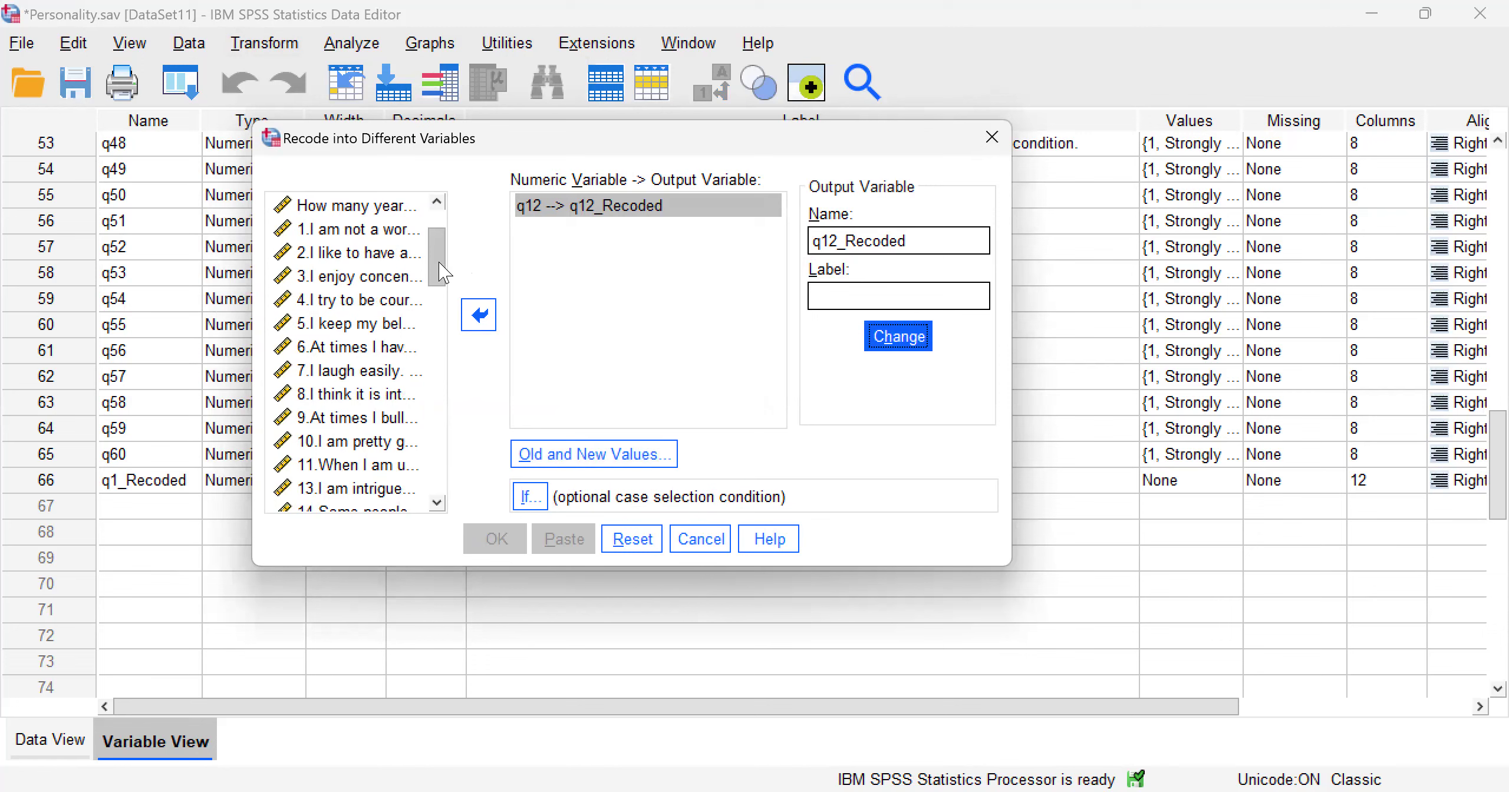
Add item q16 to the recode list and assign it the output variable name q16_Recoded
drag(437, 262, 438, 319)
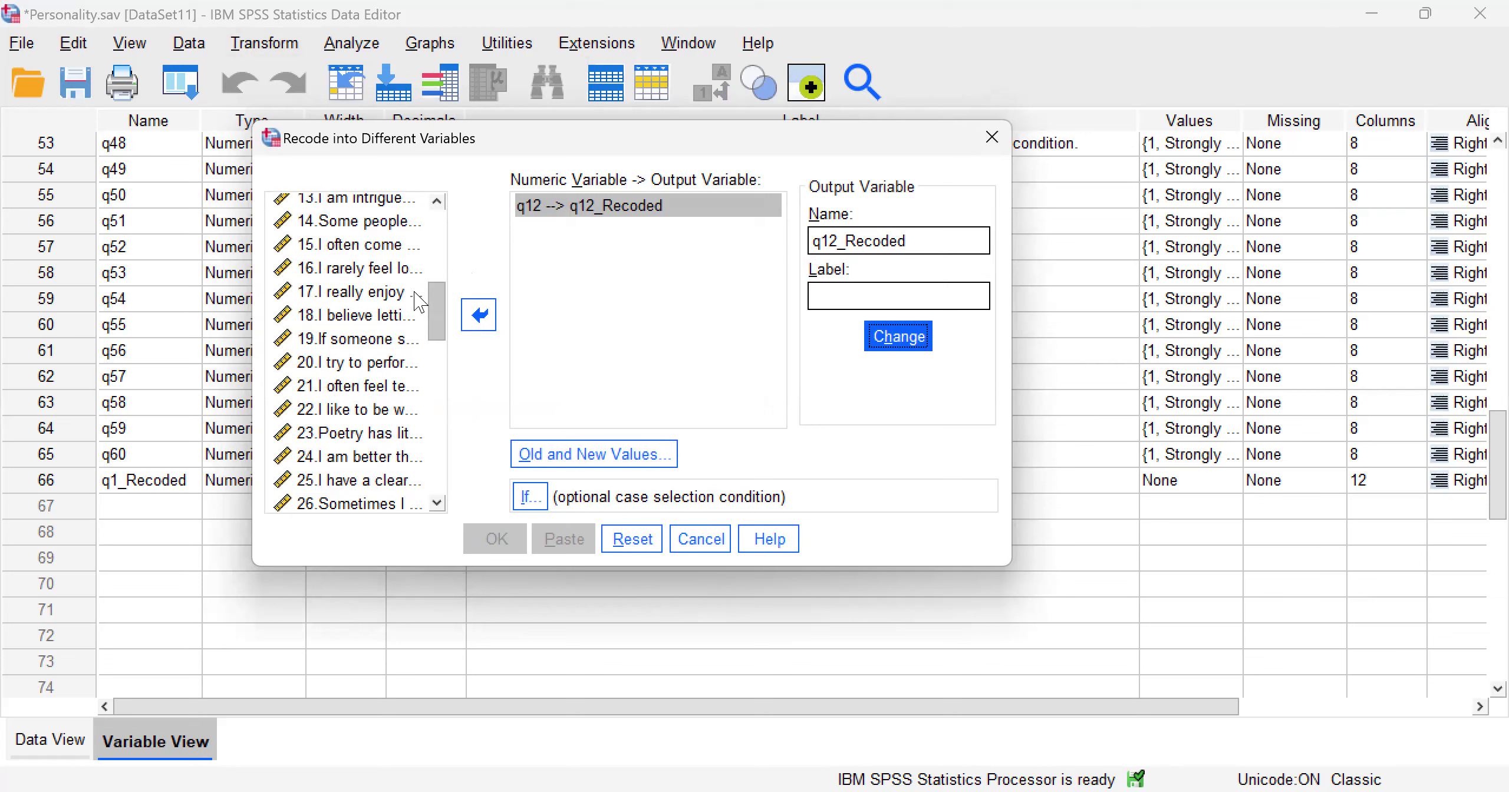
click(371, 268)
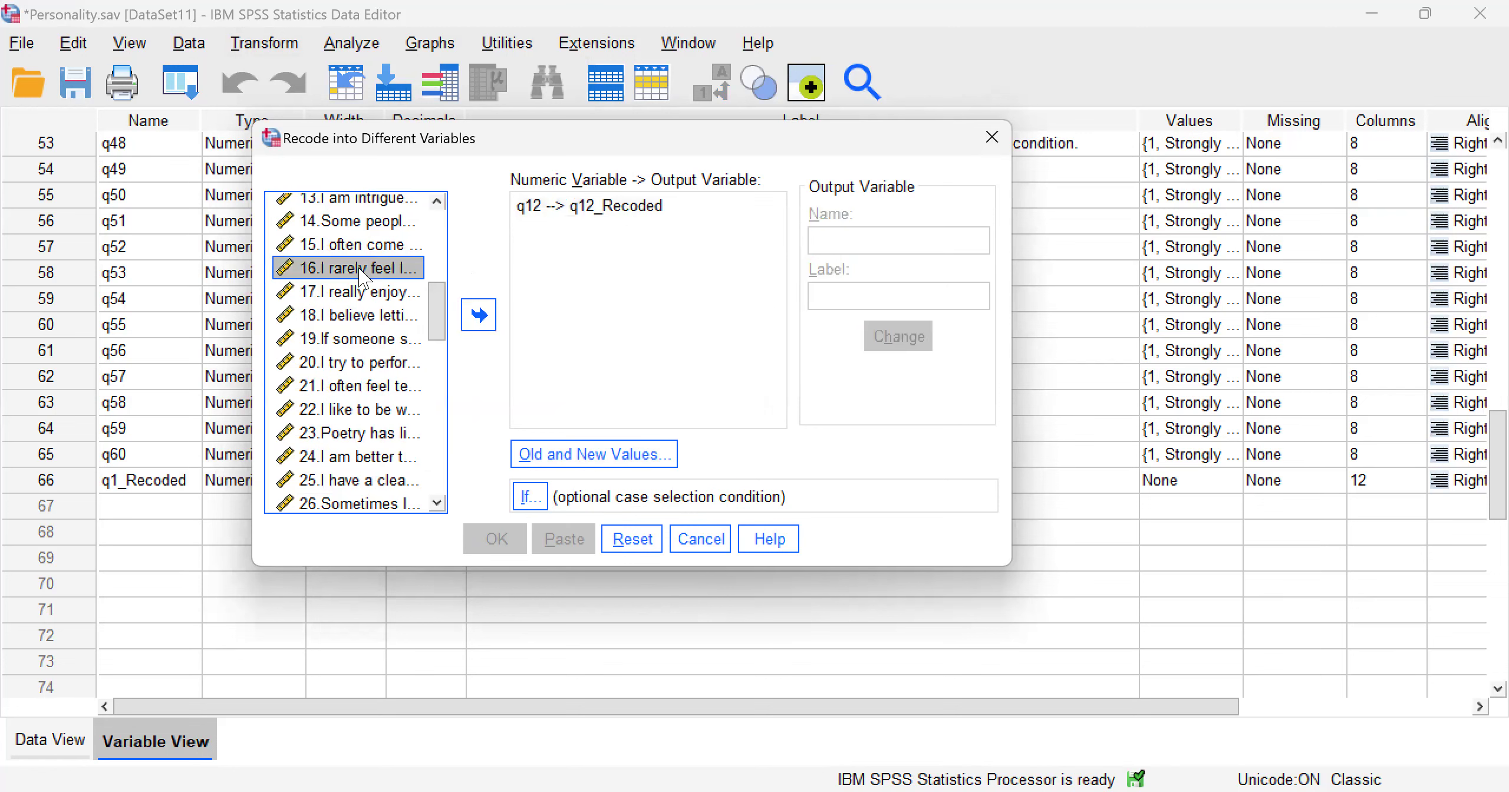
click(478, 315)
click(859, 234)
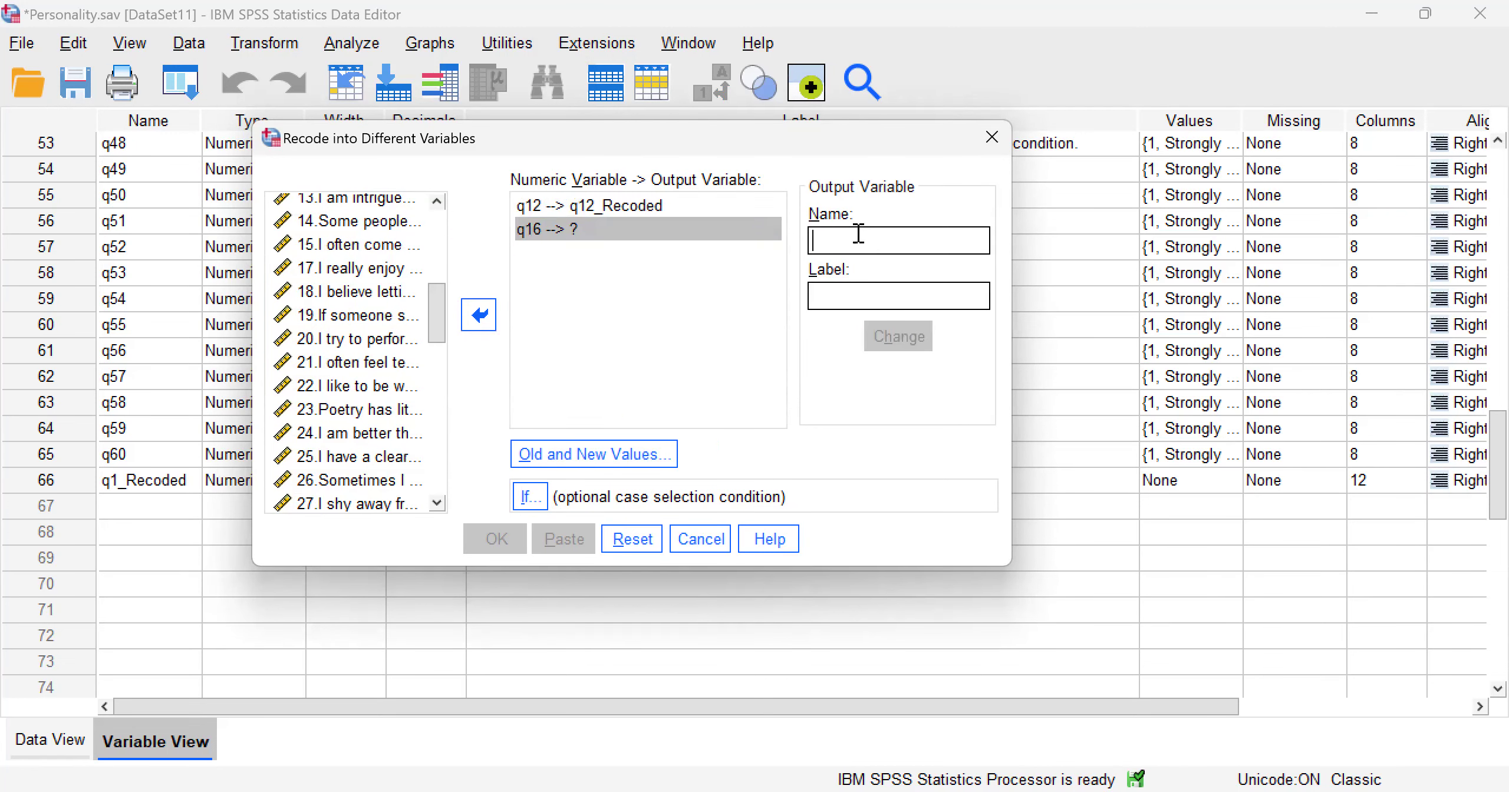
text(q16)
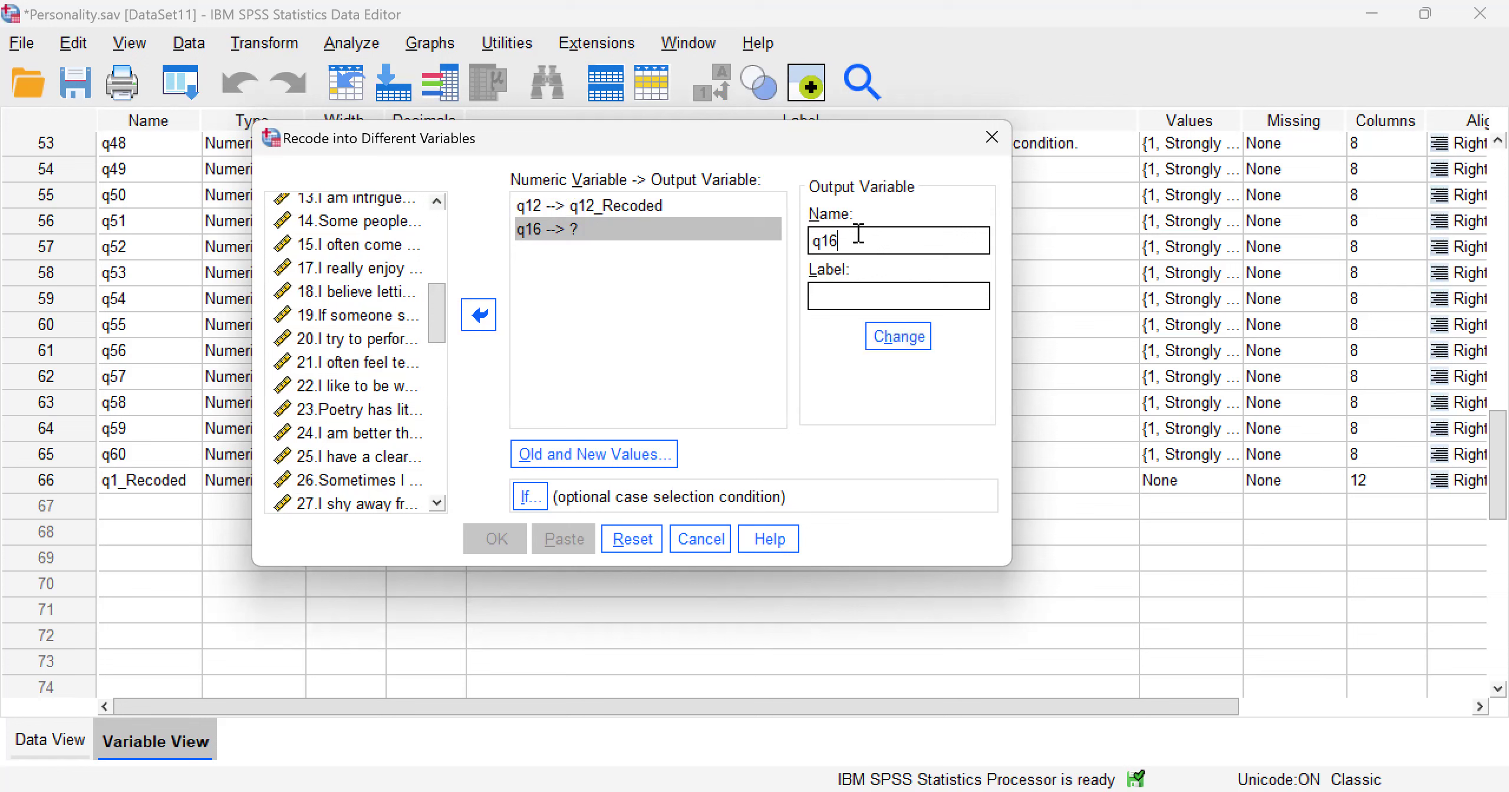
text(_Re)
click(890, 338)
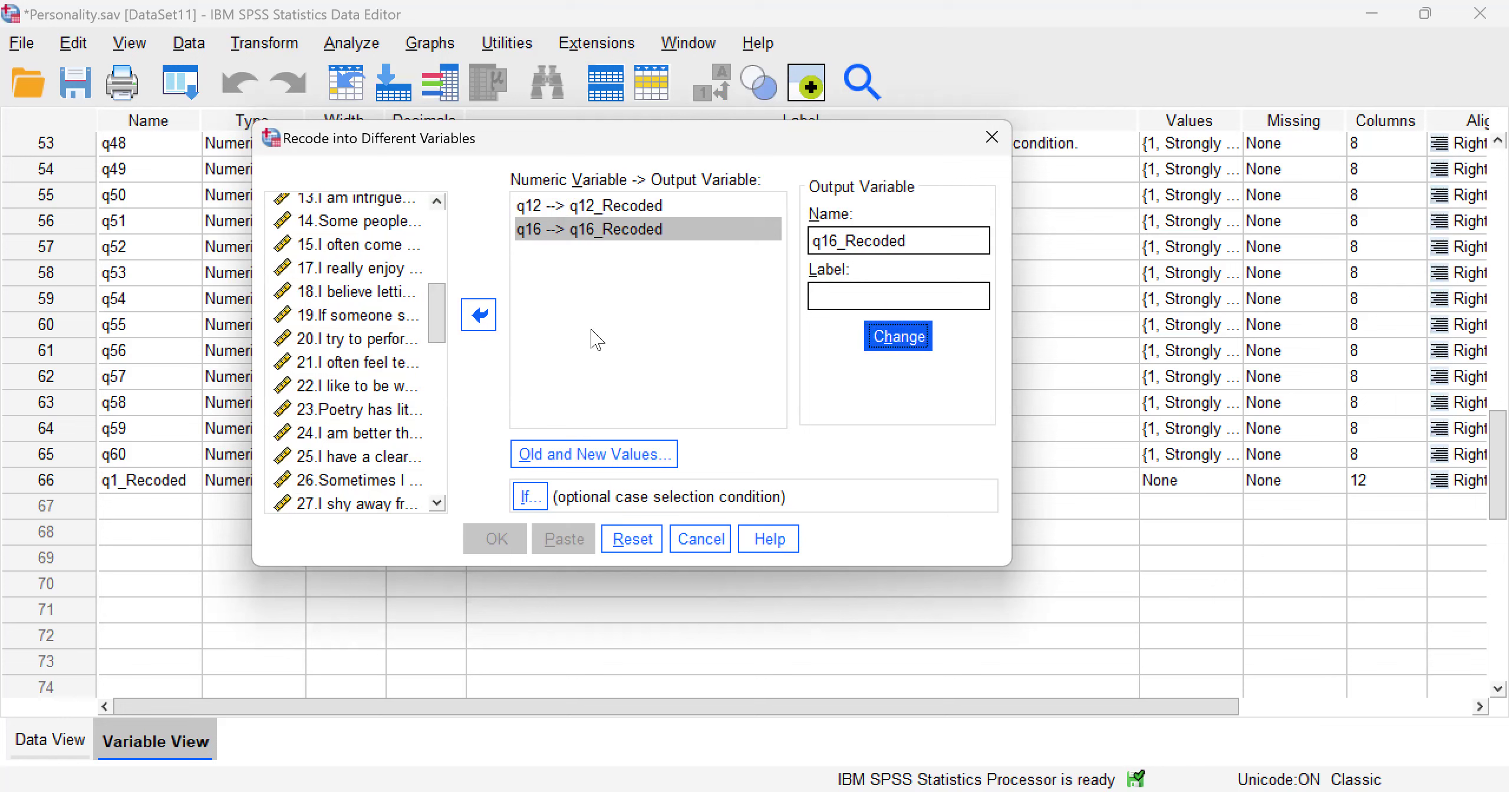
Add item q27 to the recode list and assign it the output variable name q27_Recoded
click(387, 503)
click(479, 315)
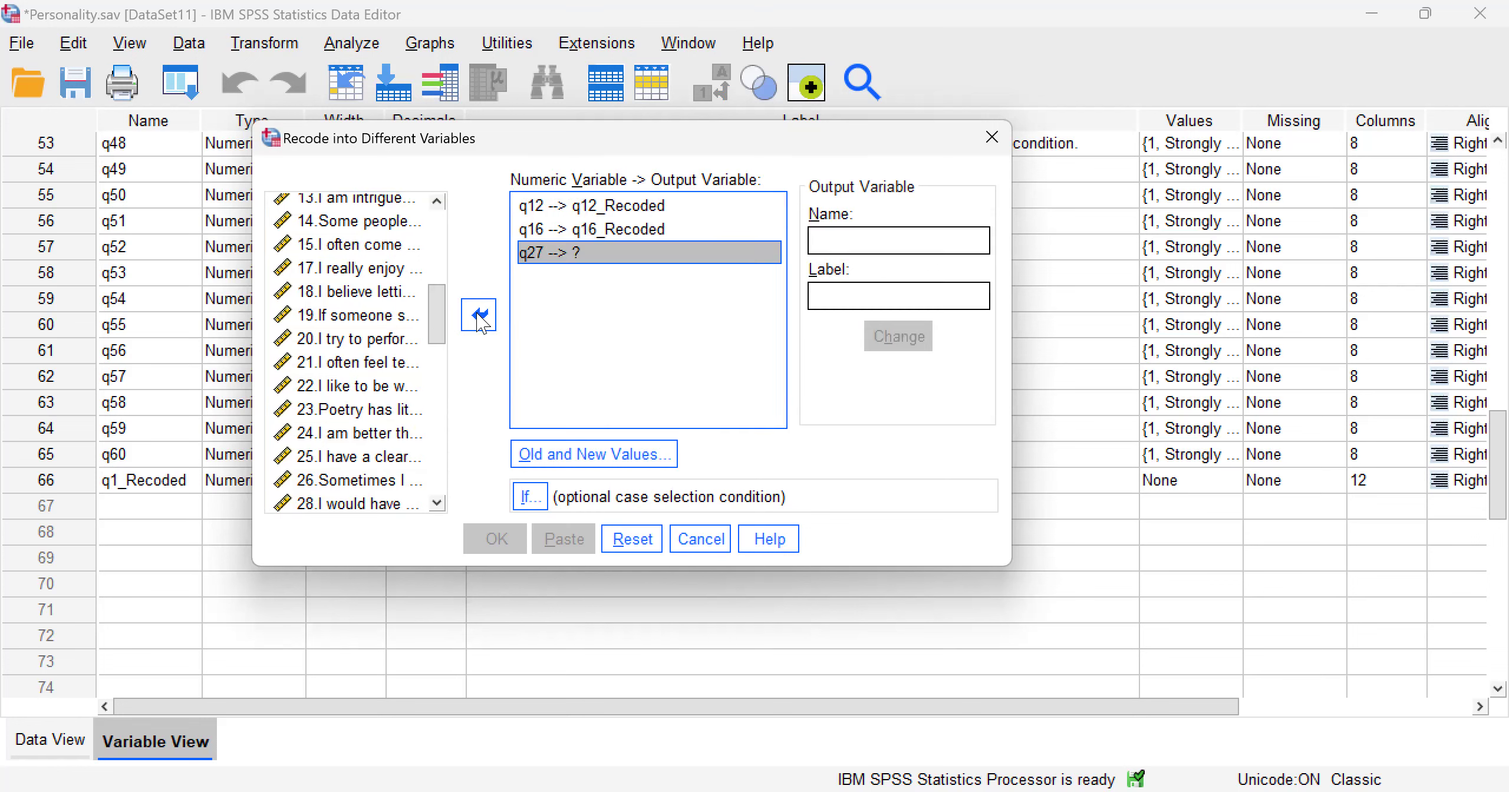
click(888, 238)
text(q27_)
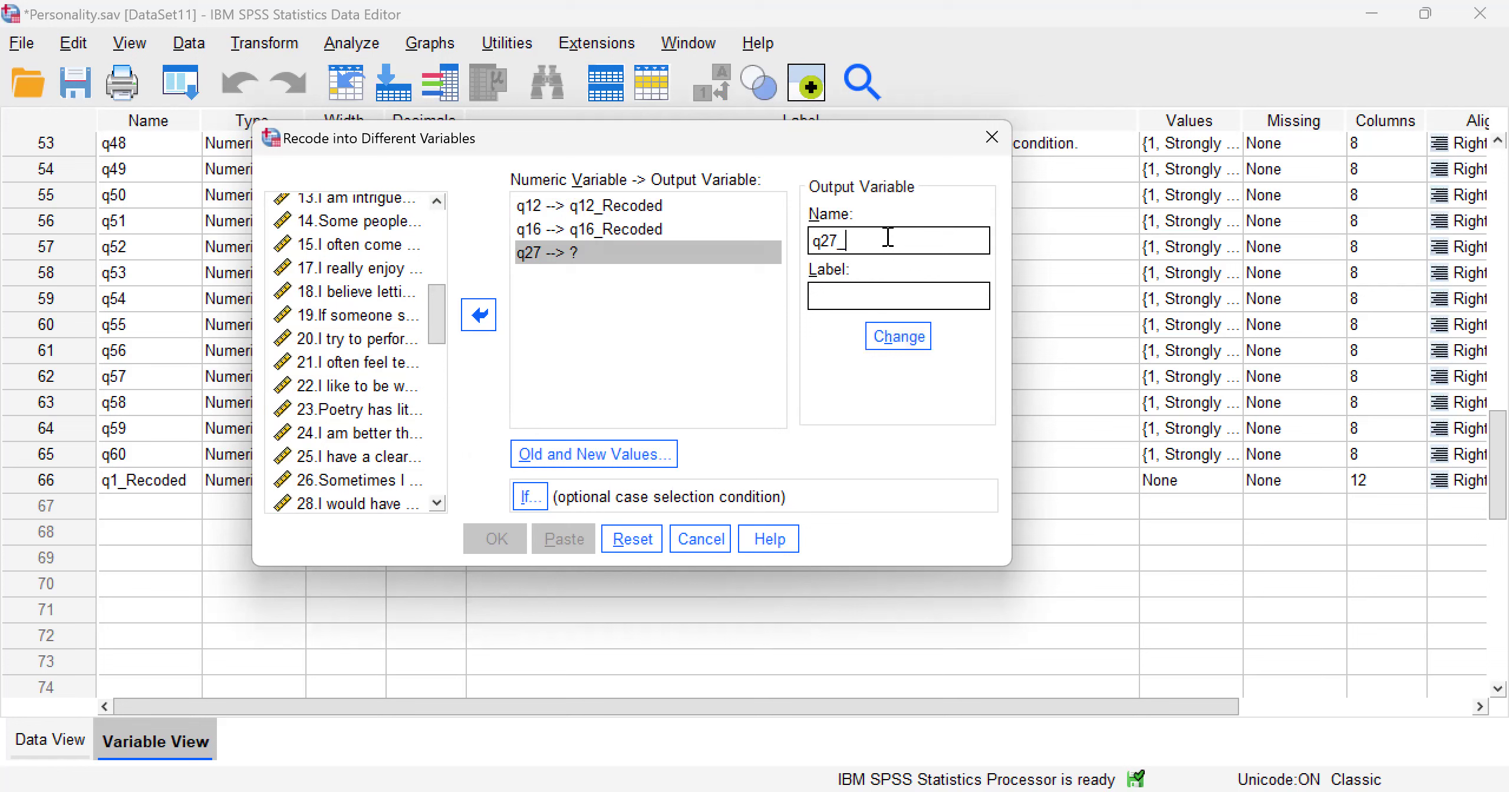
text(recoded)
key(BackSpace)
key(BackSpace)
key(BackSpace)
key(BackSpace)
key(BackSpace)
text(Recoded)
click(917, 339)
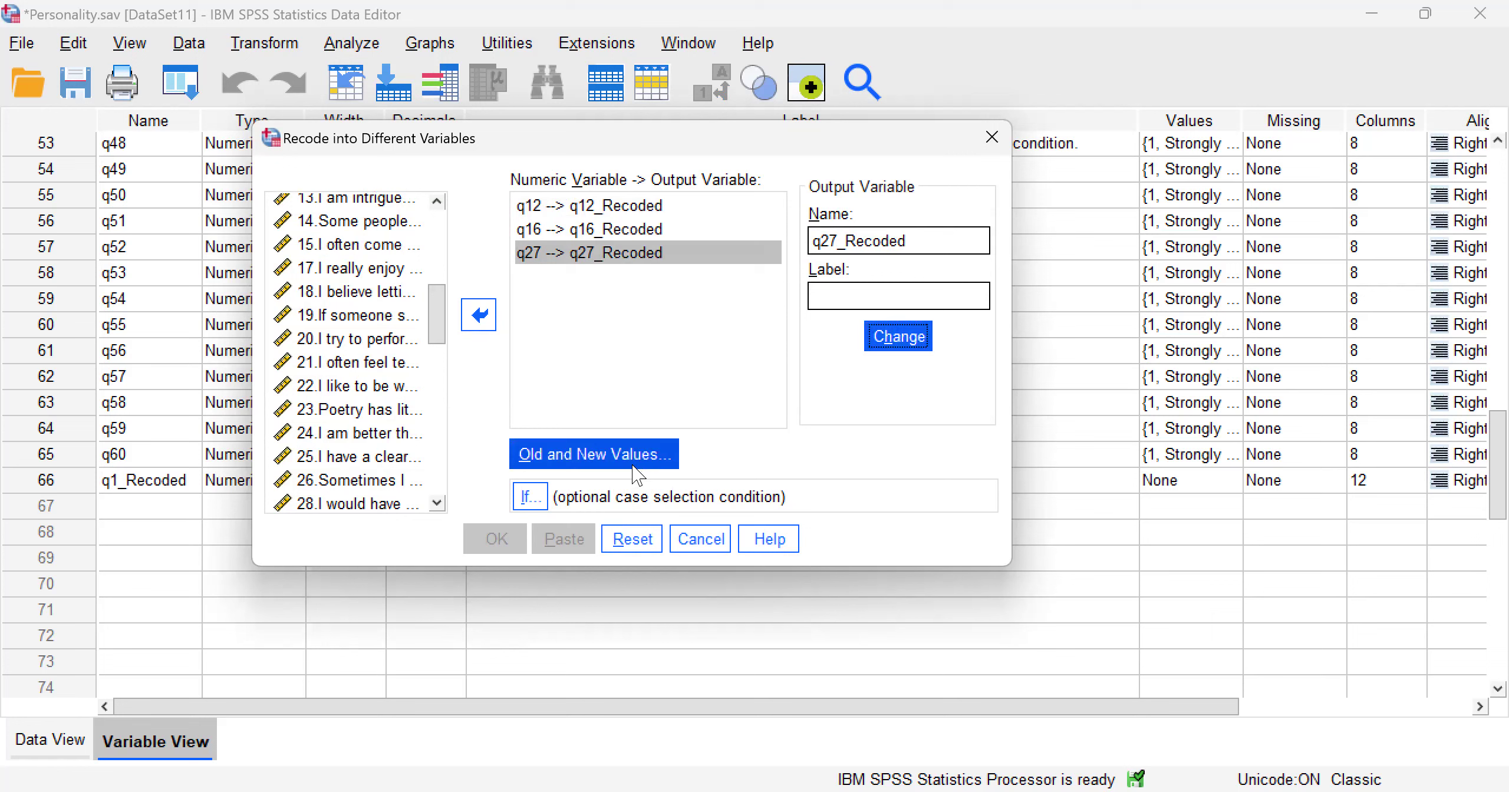
In the old and new value definitions, add the reverse-coding rules 1 to 5 and 2 to 4
click(581, 450)
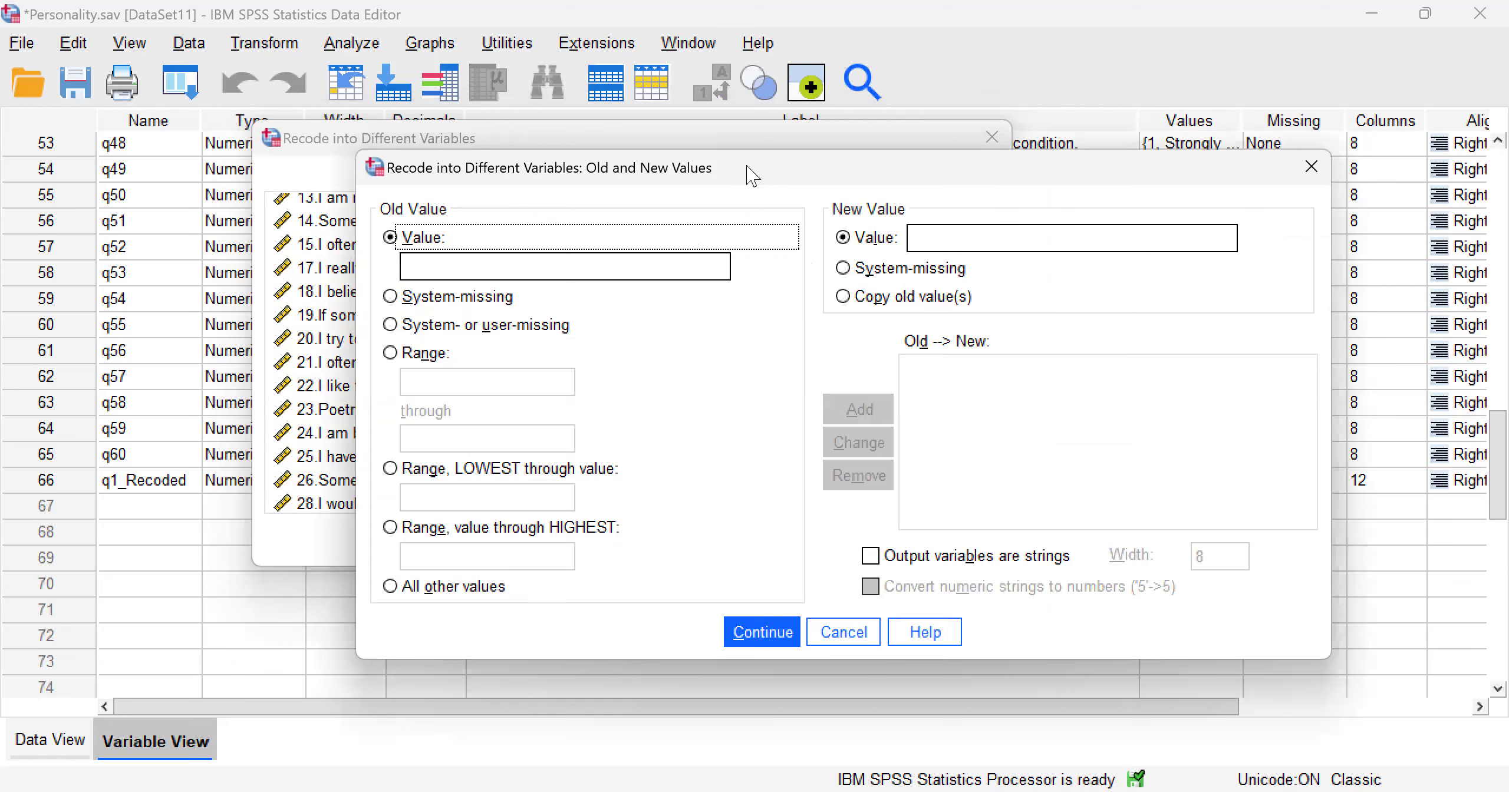
drag(750, 175, 777, 150)
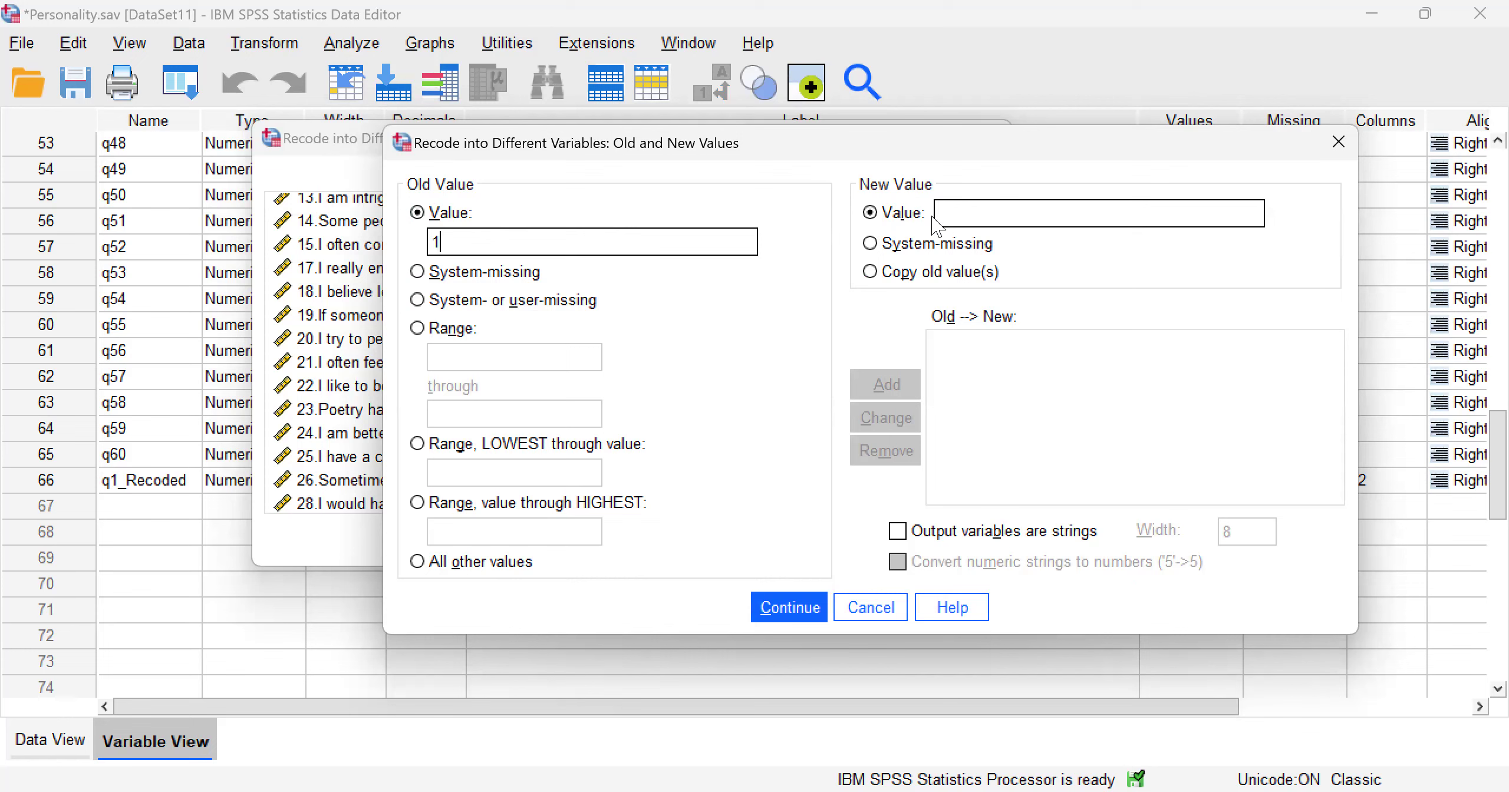
text(5)
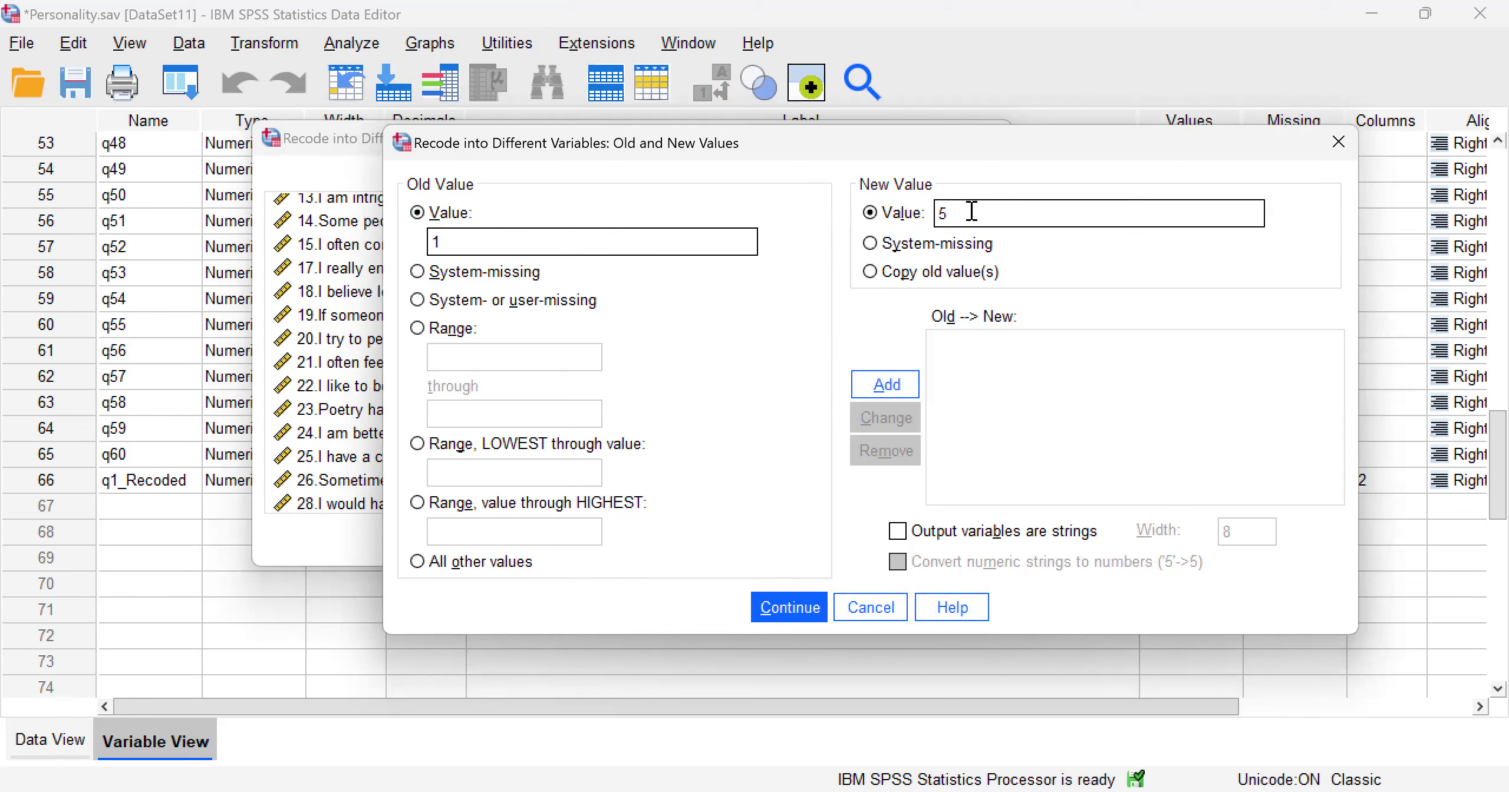
click(870, 388)
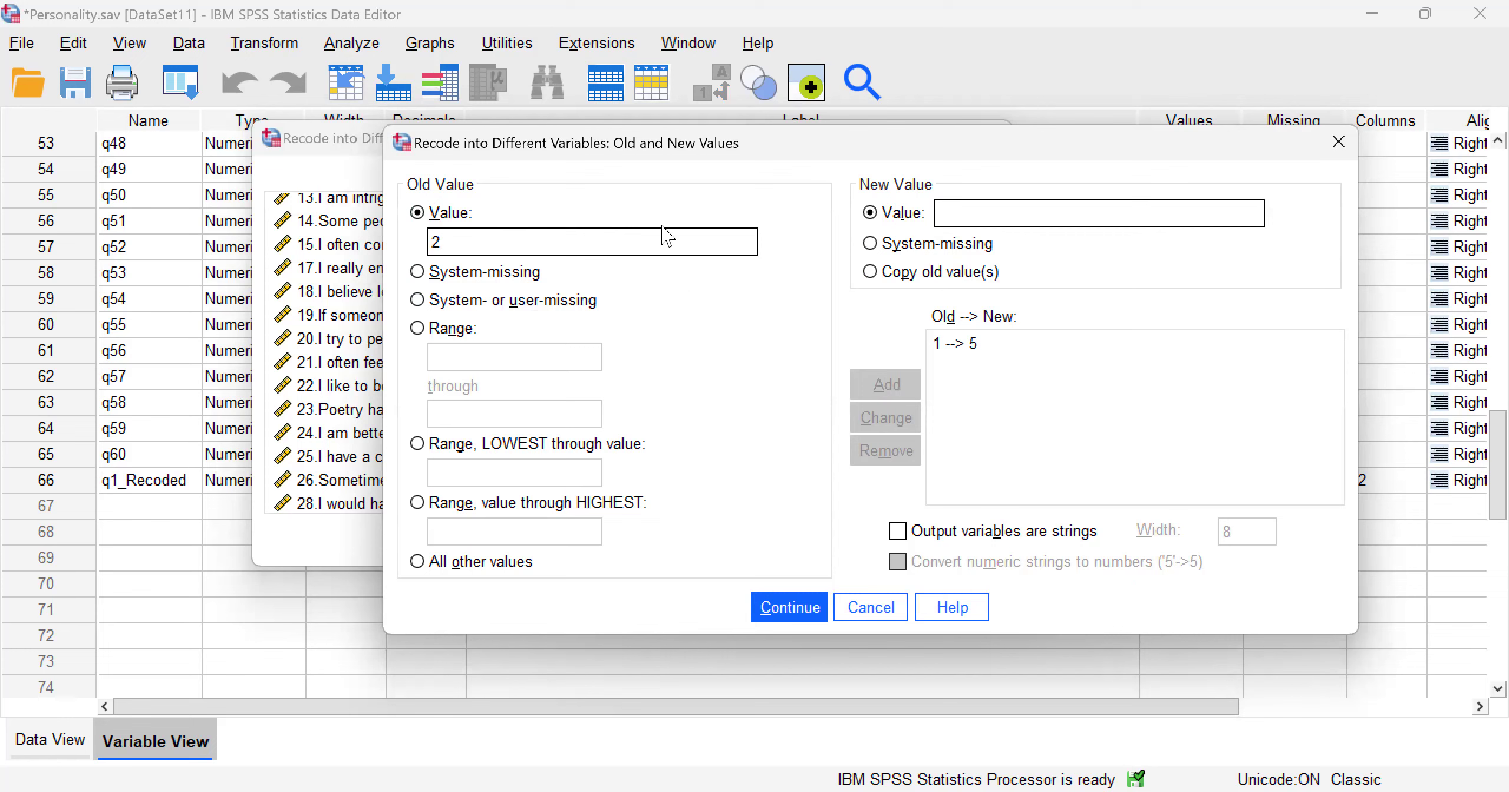
click(957, 219)
text(4)
click(891, 386)
Add the remaining reverse-coding rules: 3 to 3, 4 to 2 and 5 to 1
text(3)
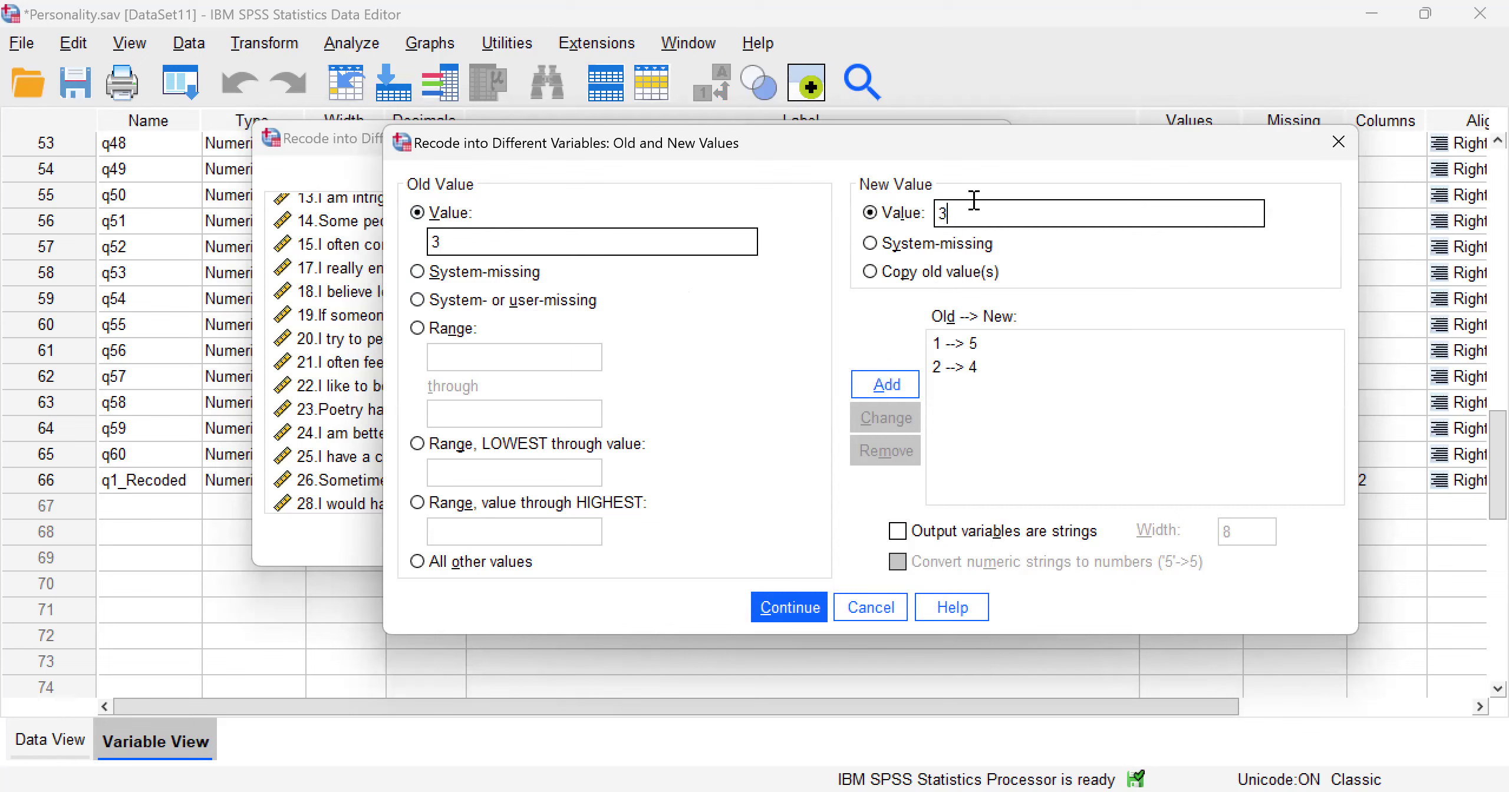
click(888, 387)
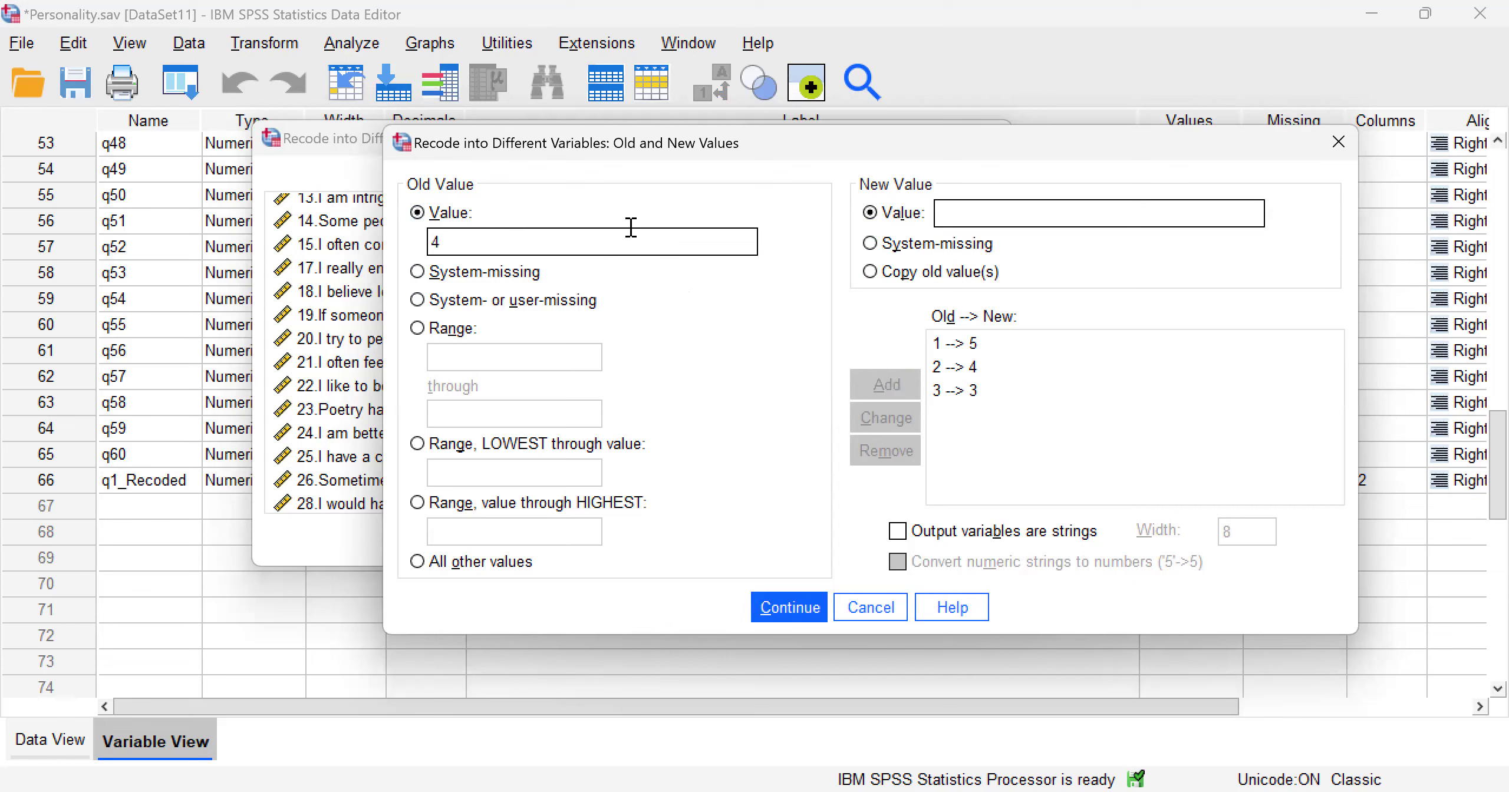
click(962, 210)
text(2)
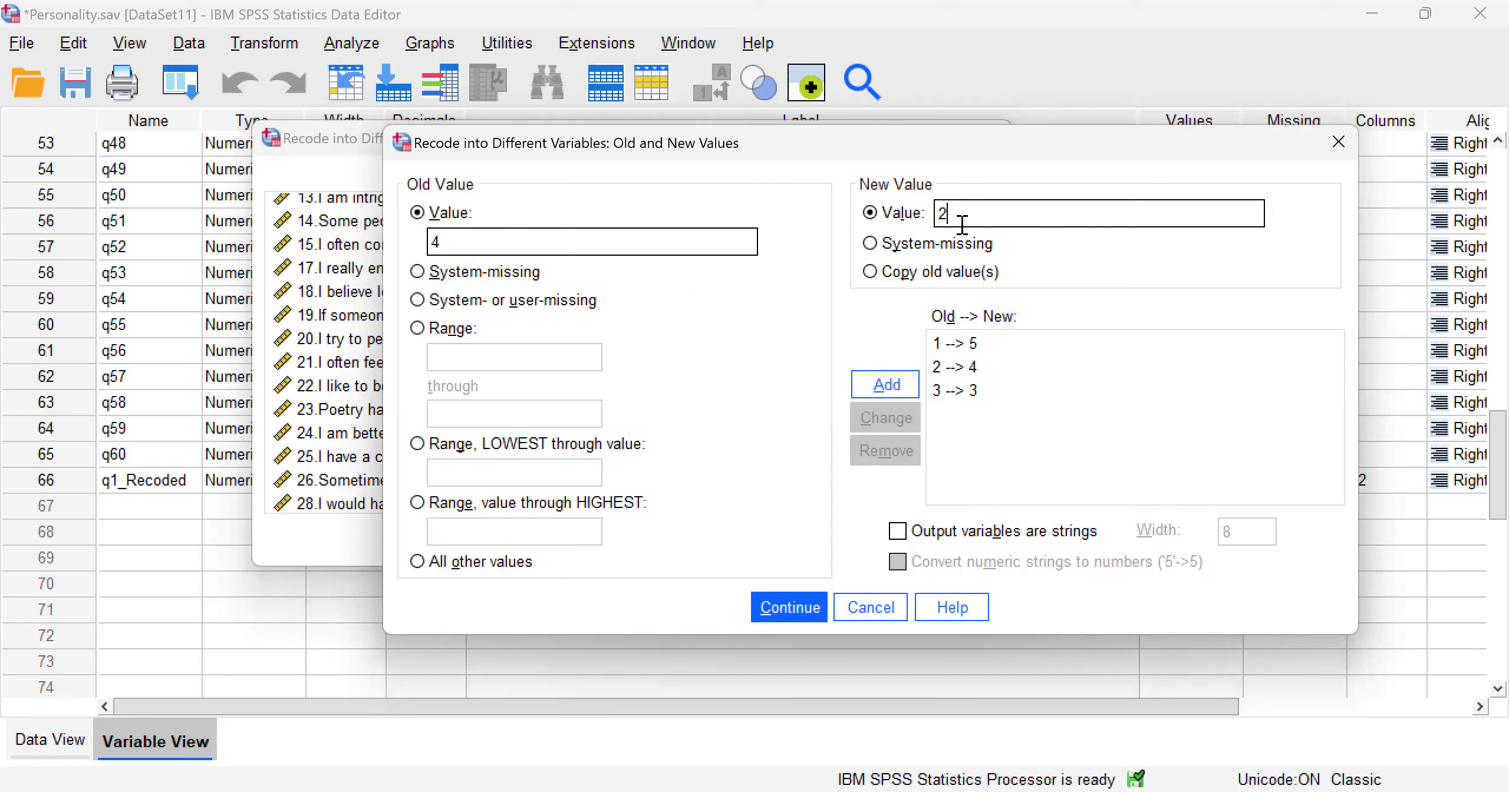
click(887, 385)
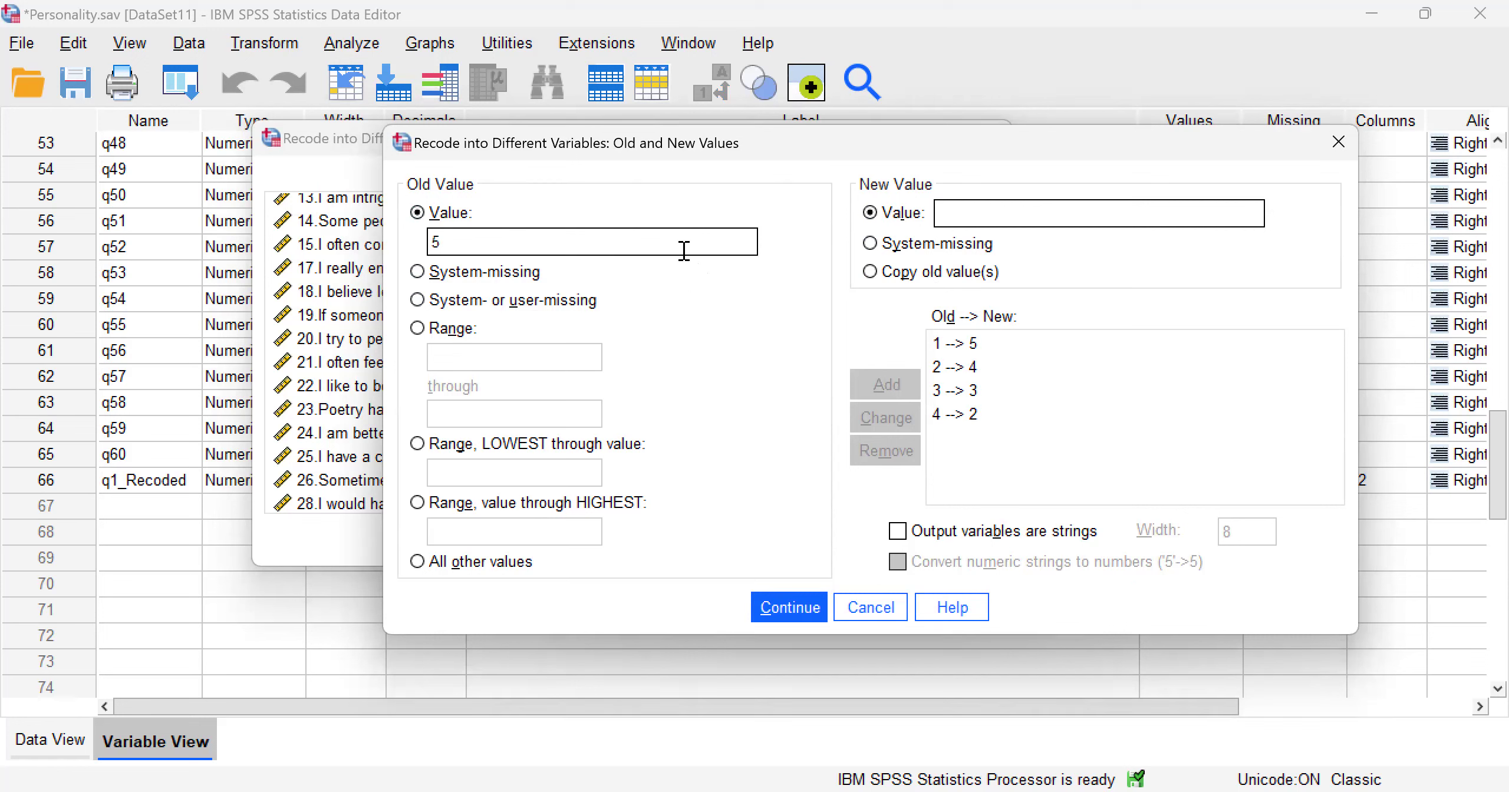
click(999, 211)
text(1)
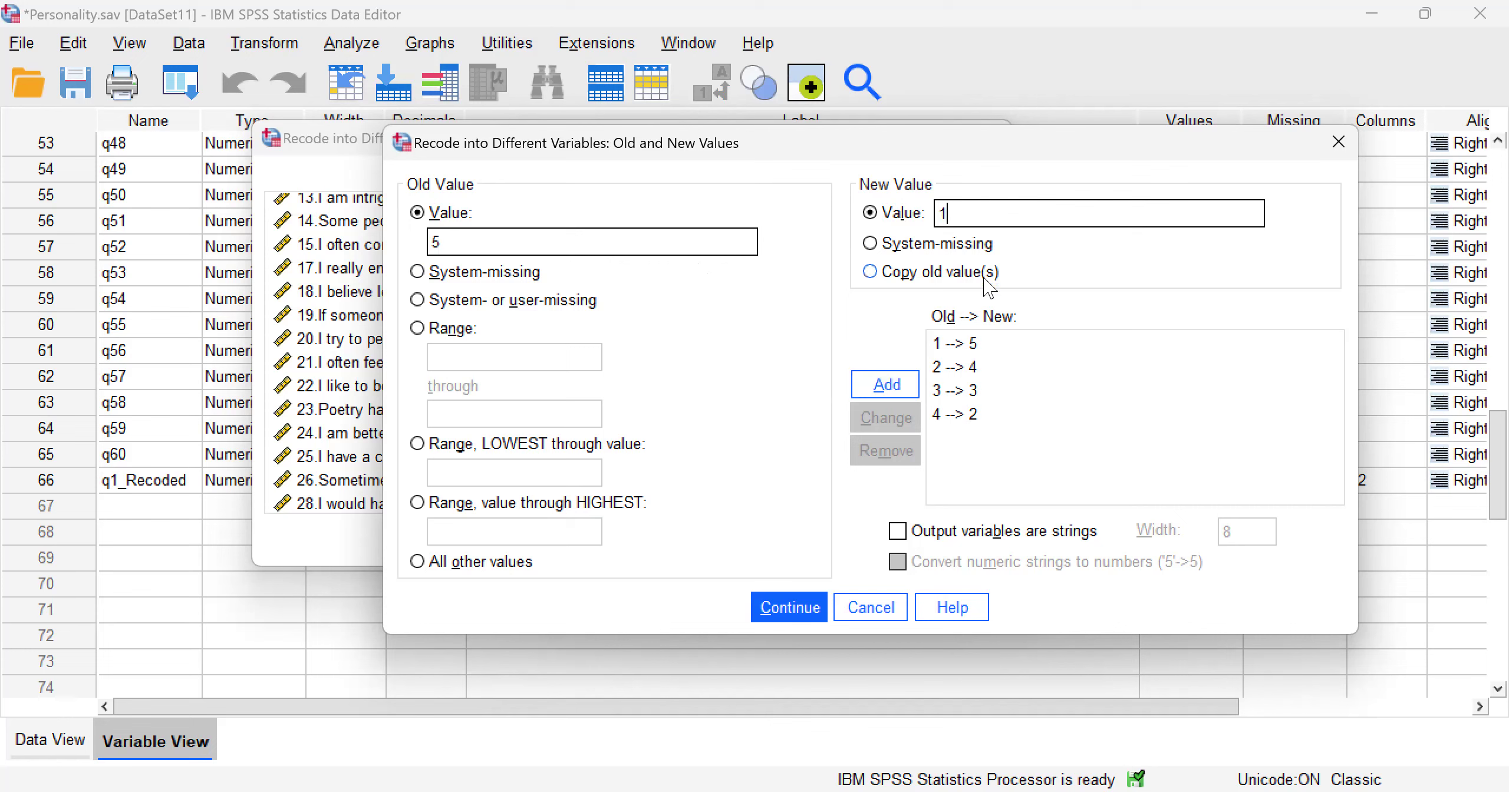
click(887, 386)
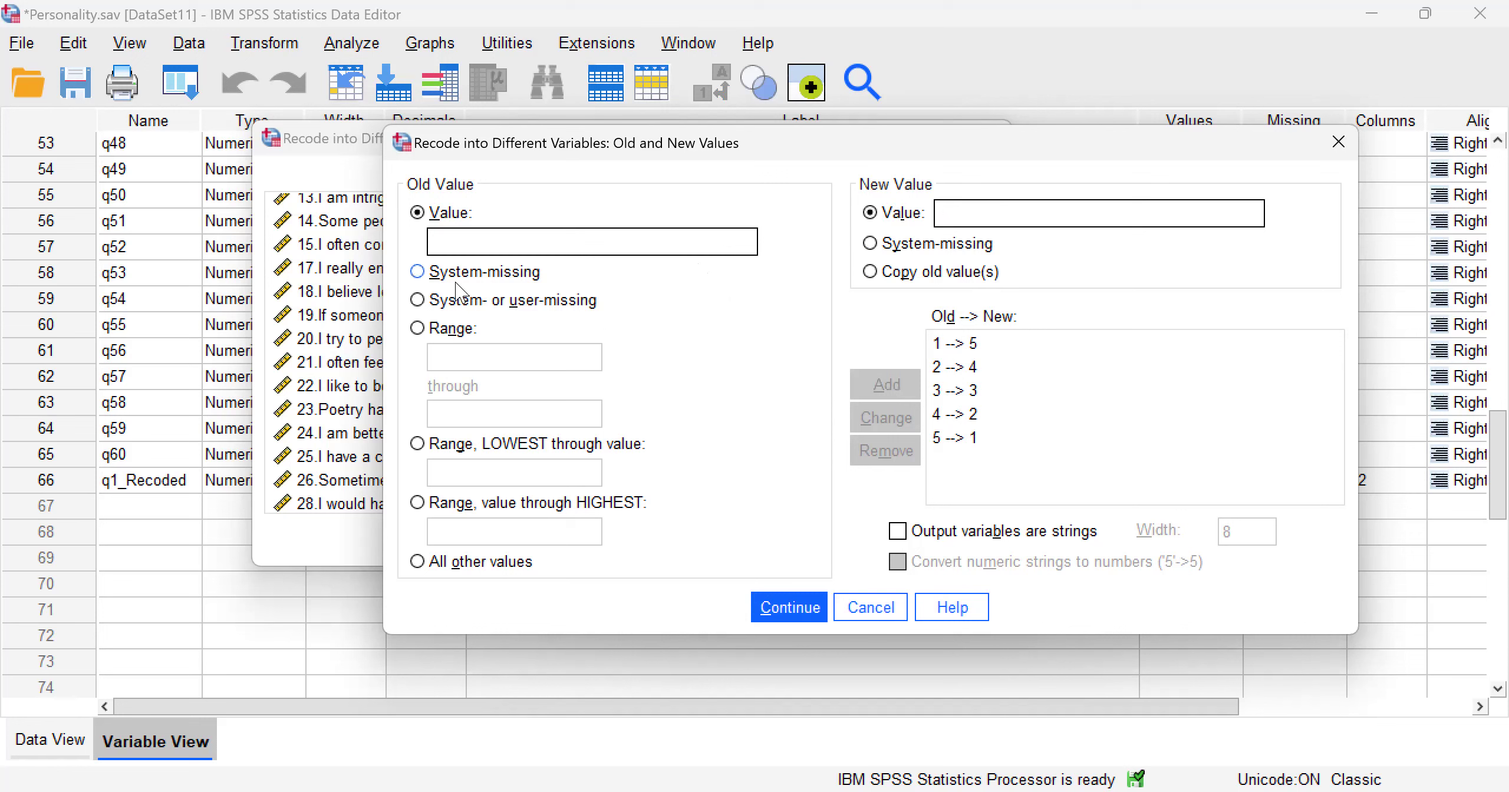
Add a rule that keeps system-missing values as system-missing, accept the value definitions, and run the recode
click(418, 273)
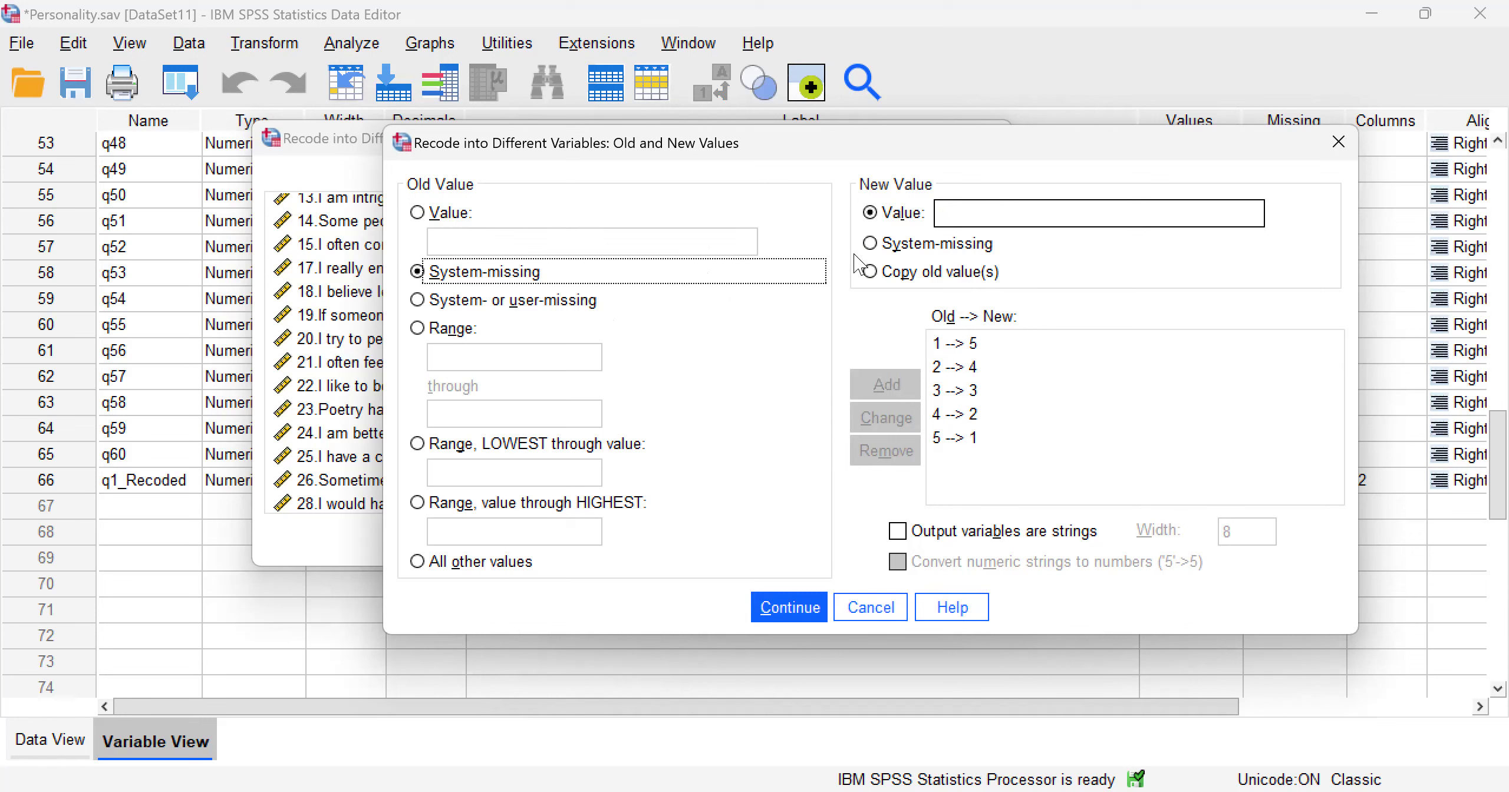
click(871, 244)
click(890, 388)
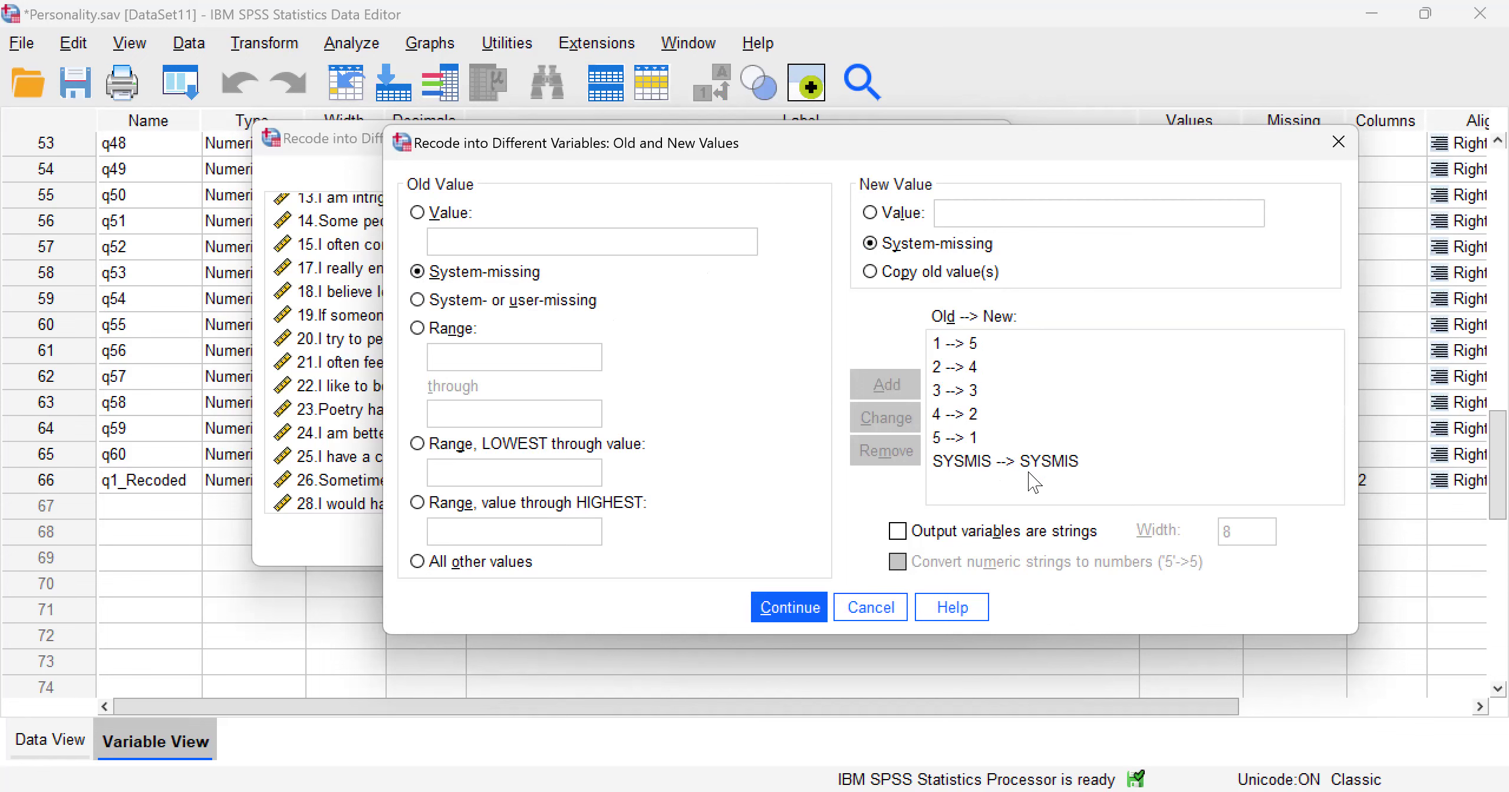
click(814, 617)
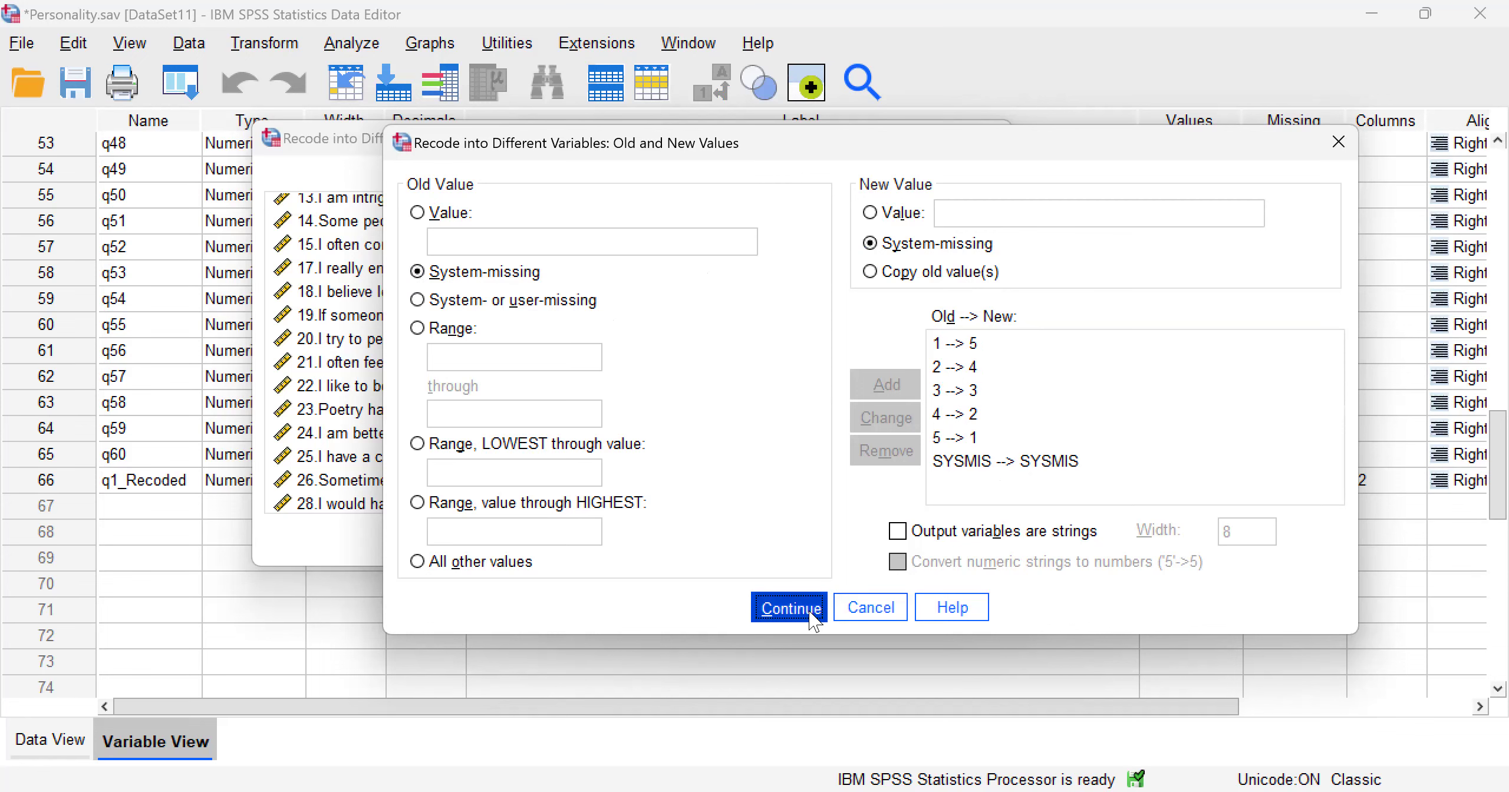
click(496, 538)
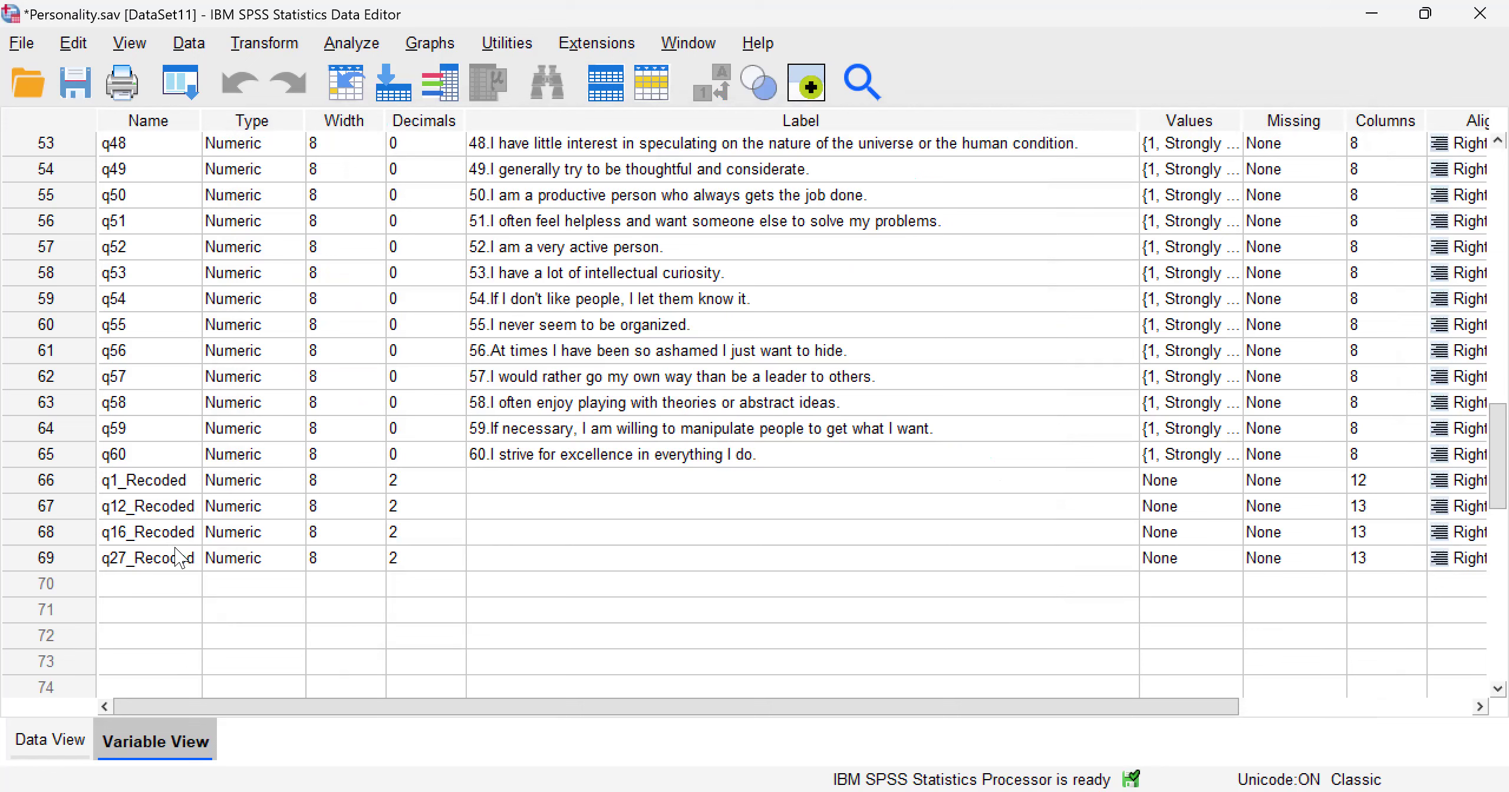
Inspect the case values of the recoded variables q12_Recoded, q16_Recoded and q27_Recoded in the data
click(49, 753)
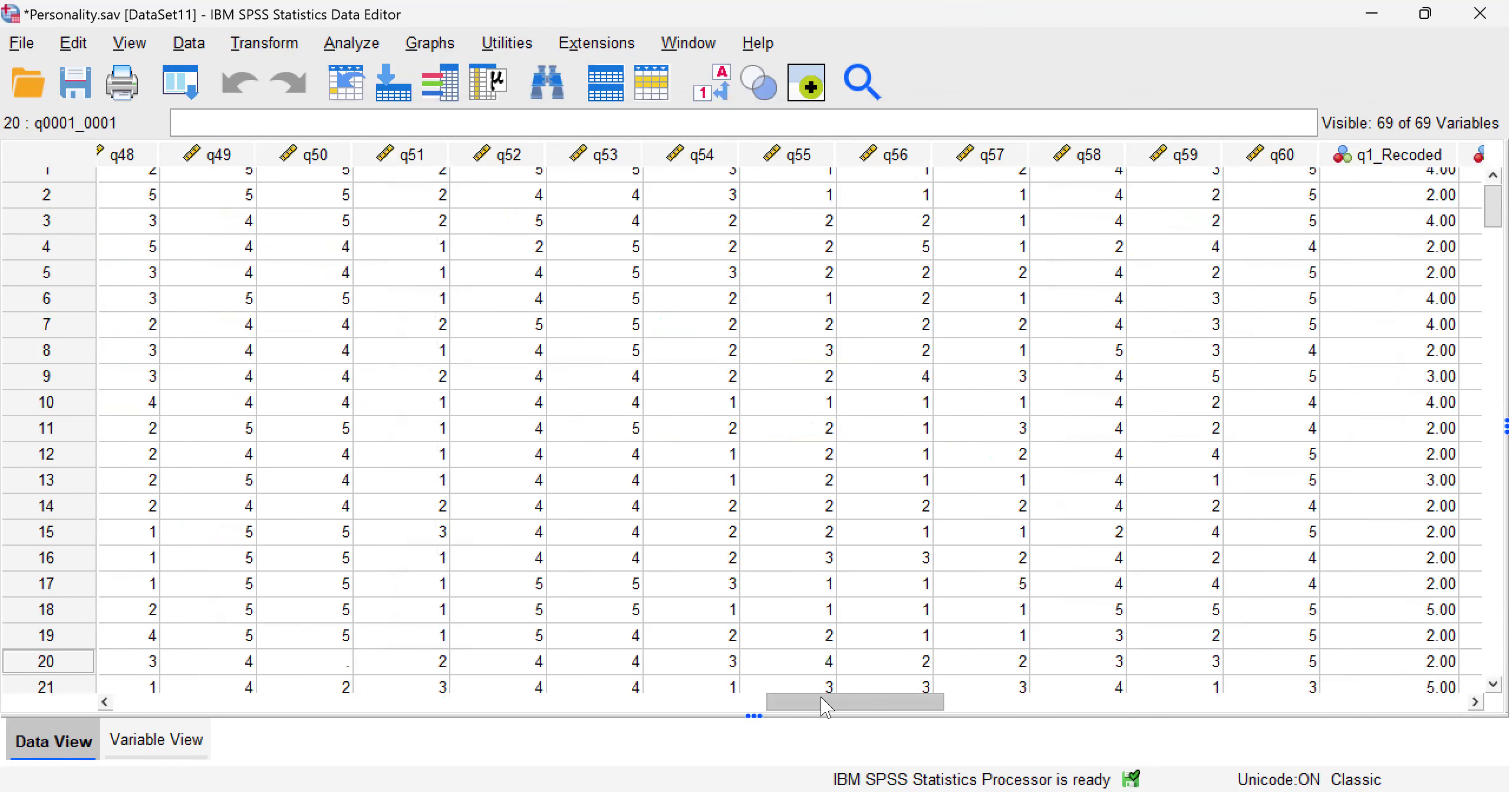
drag(915, 706, 963, 705)
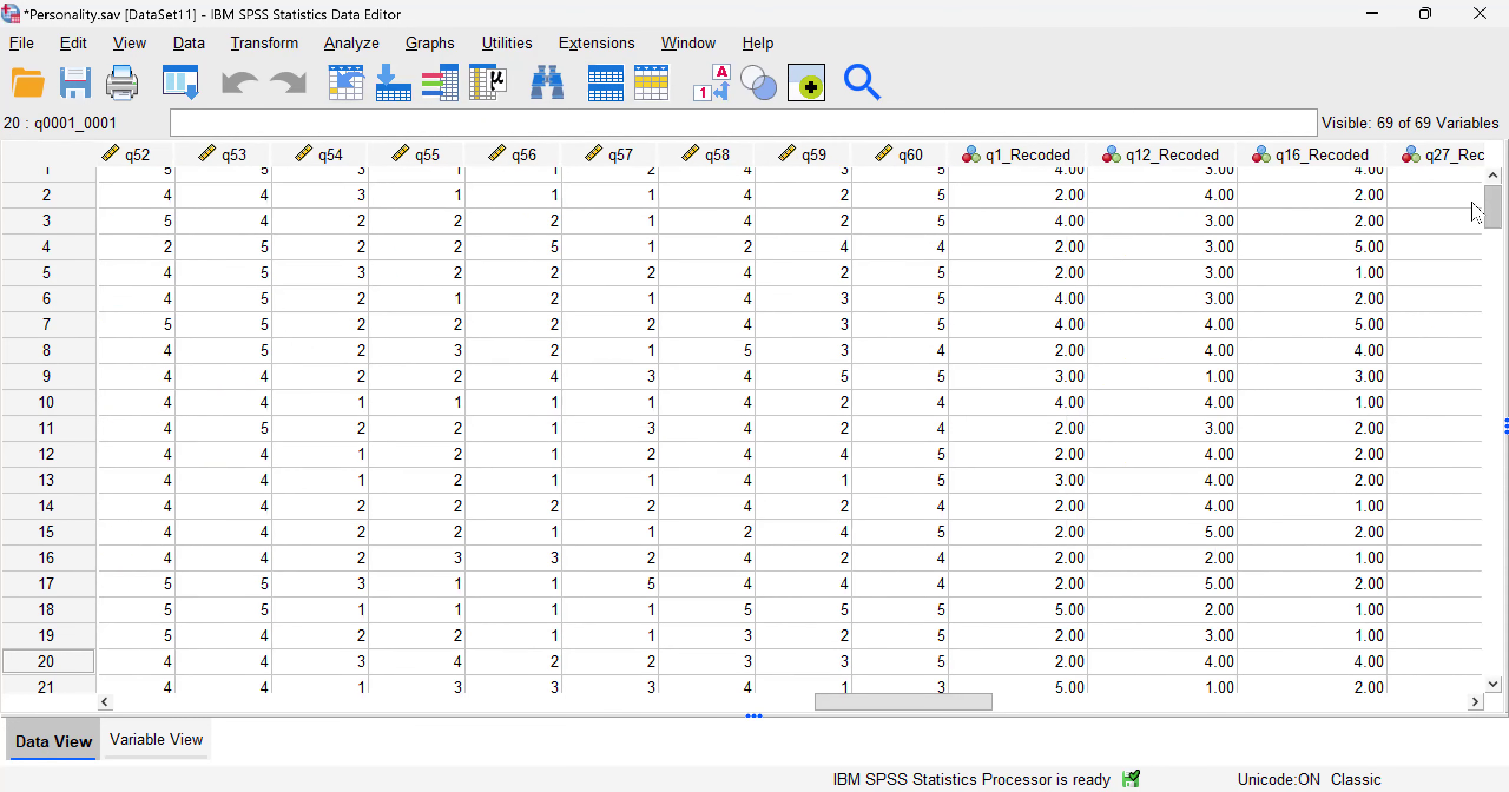
scroll(1485, 208, up, 1)
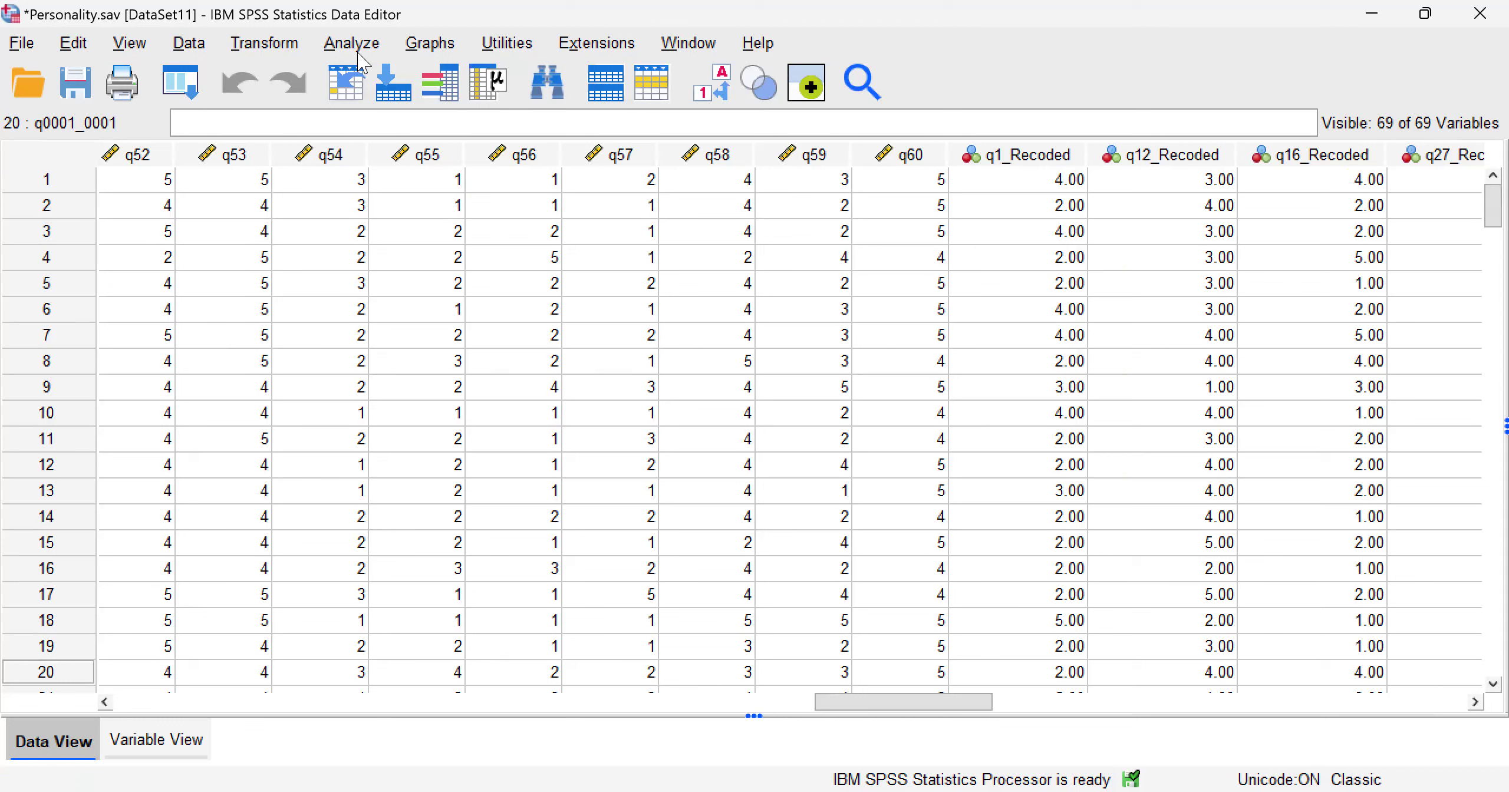
Start defining a matrix scatterplot from the legacy Scatter/Dot charts
click(429, 43)
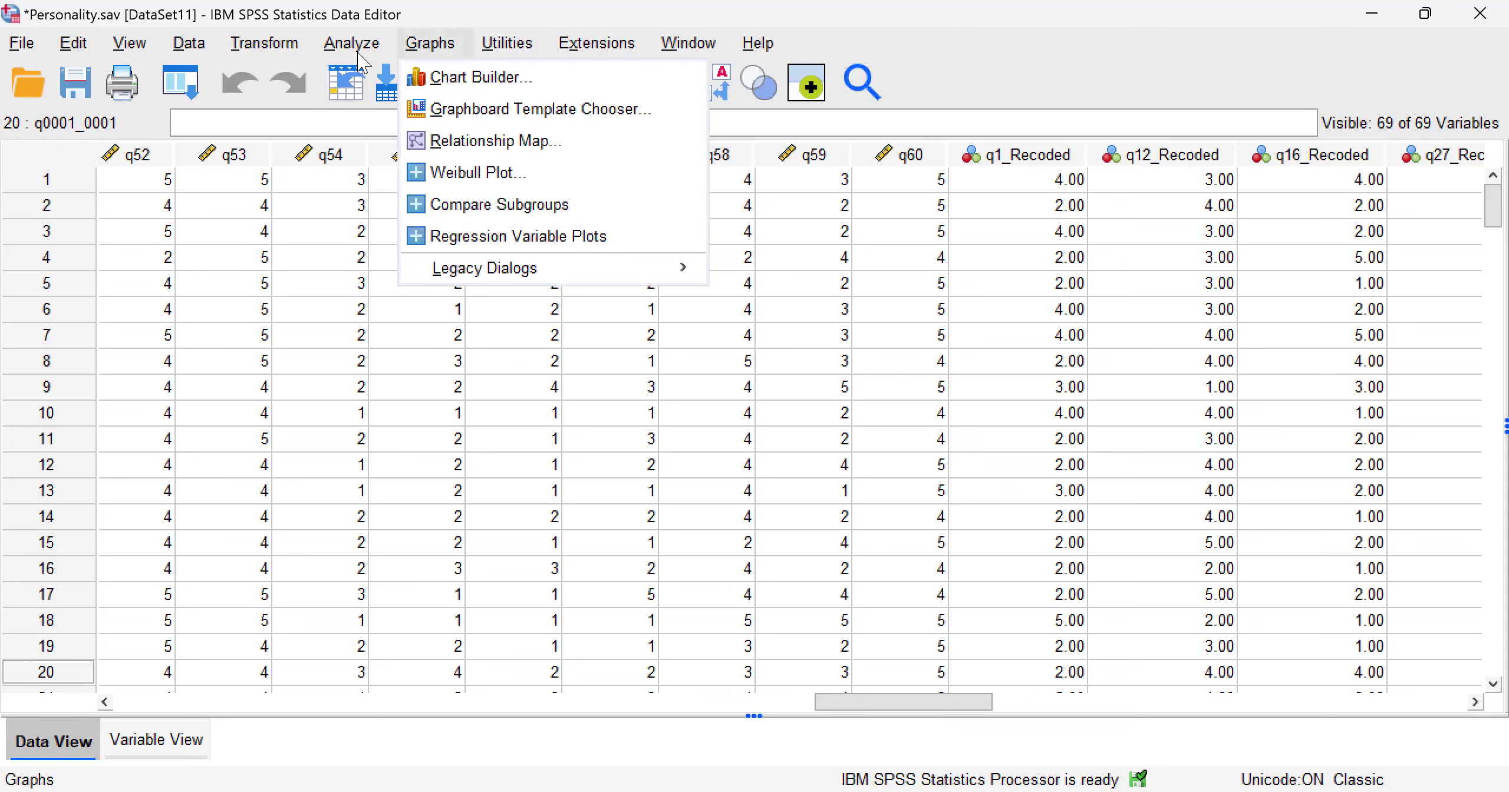
mouse_move(559, 270)
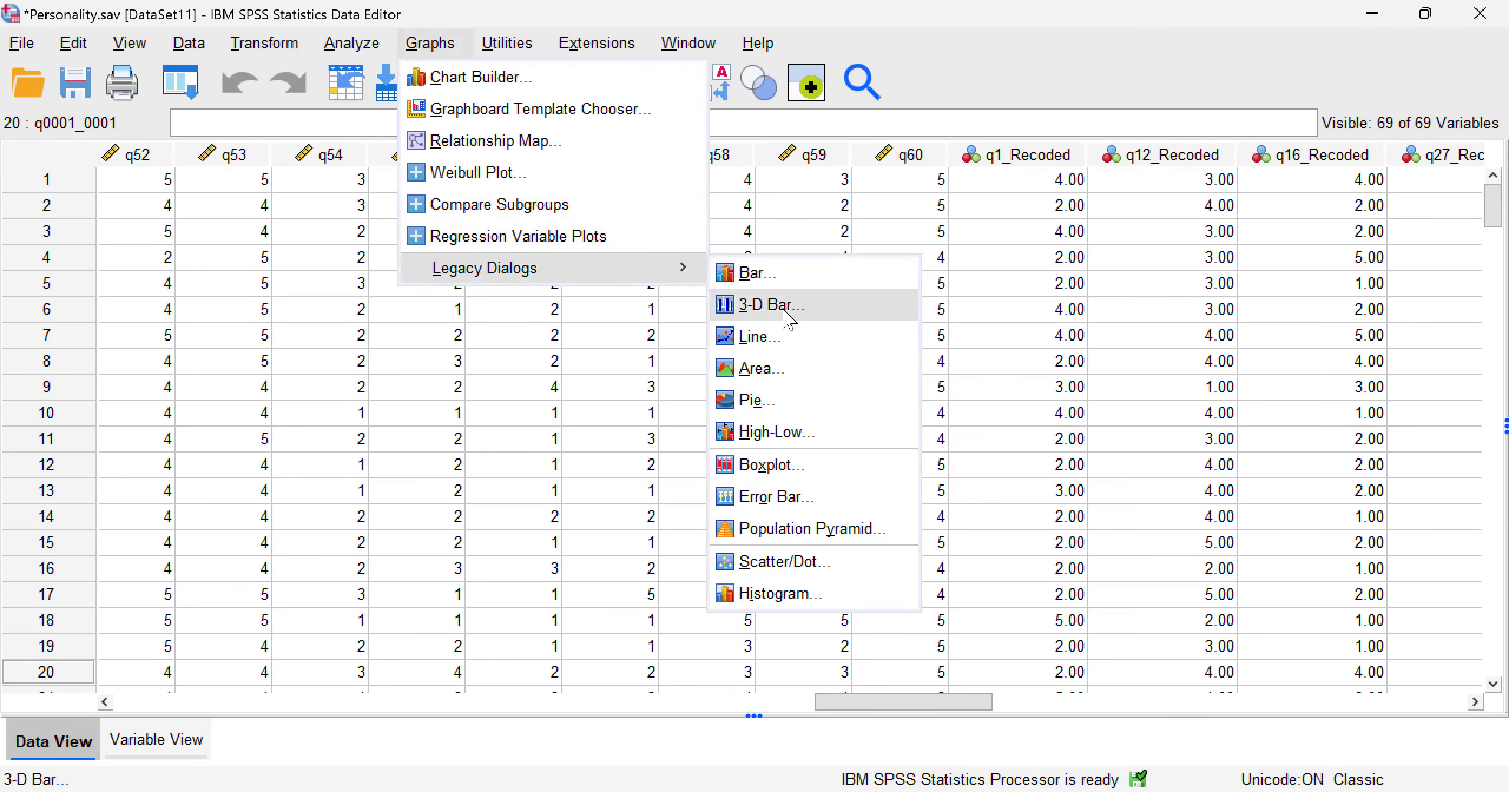
click(807, 567)
click(725, 365)
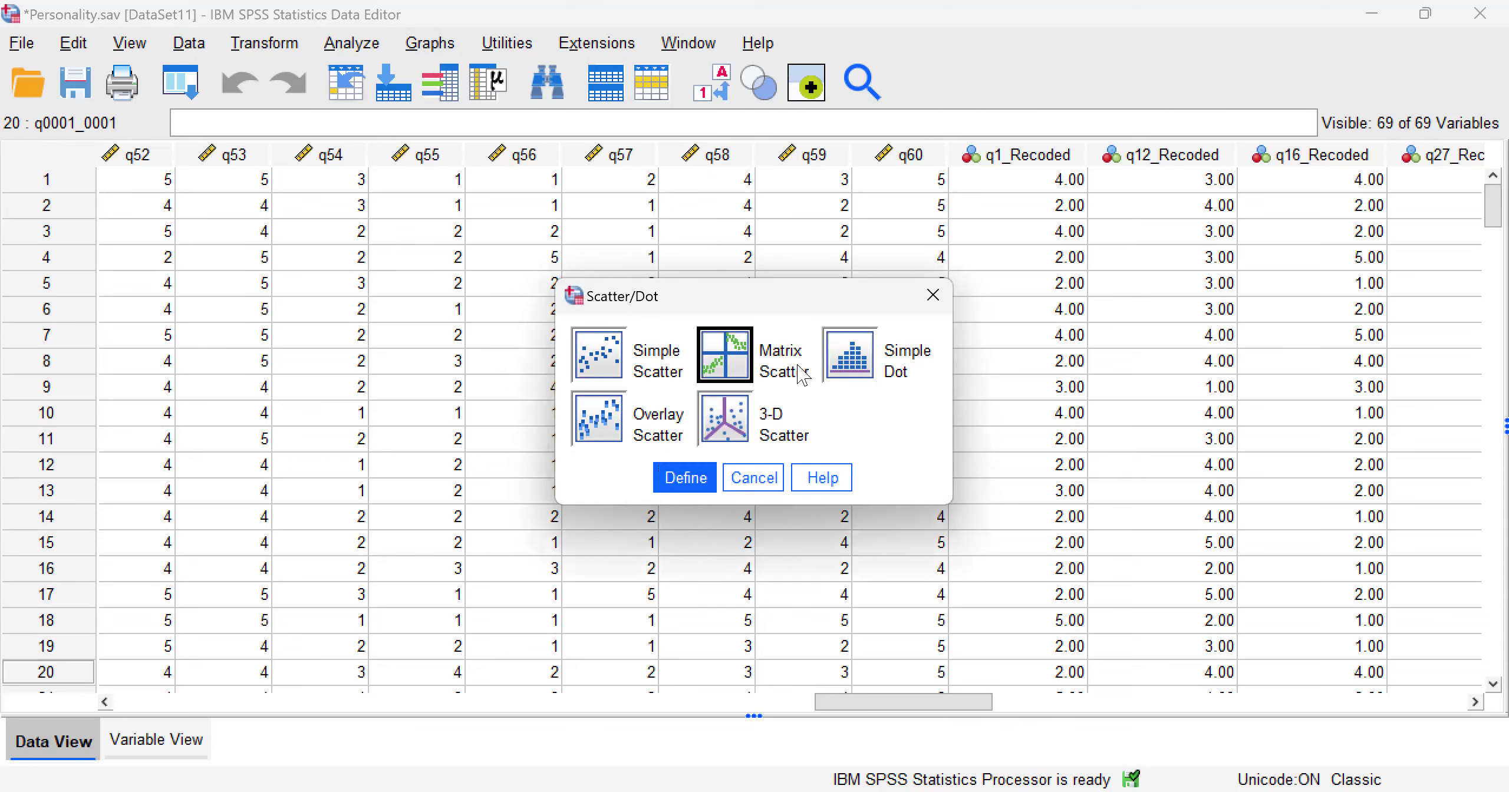
click(687, 482)
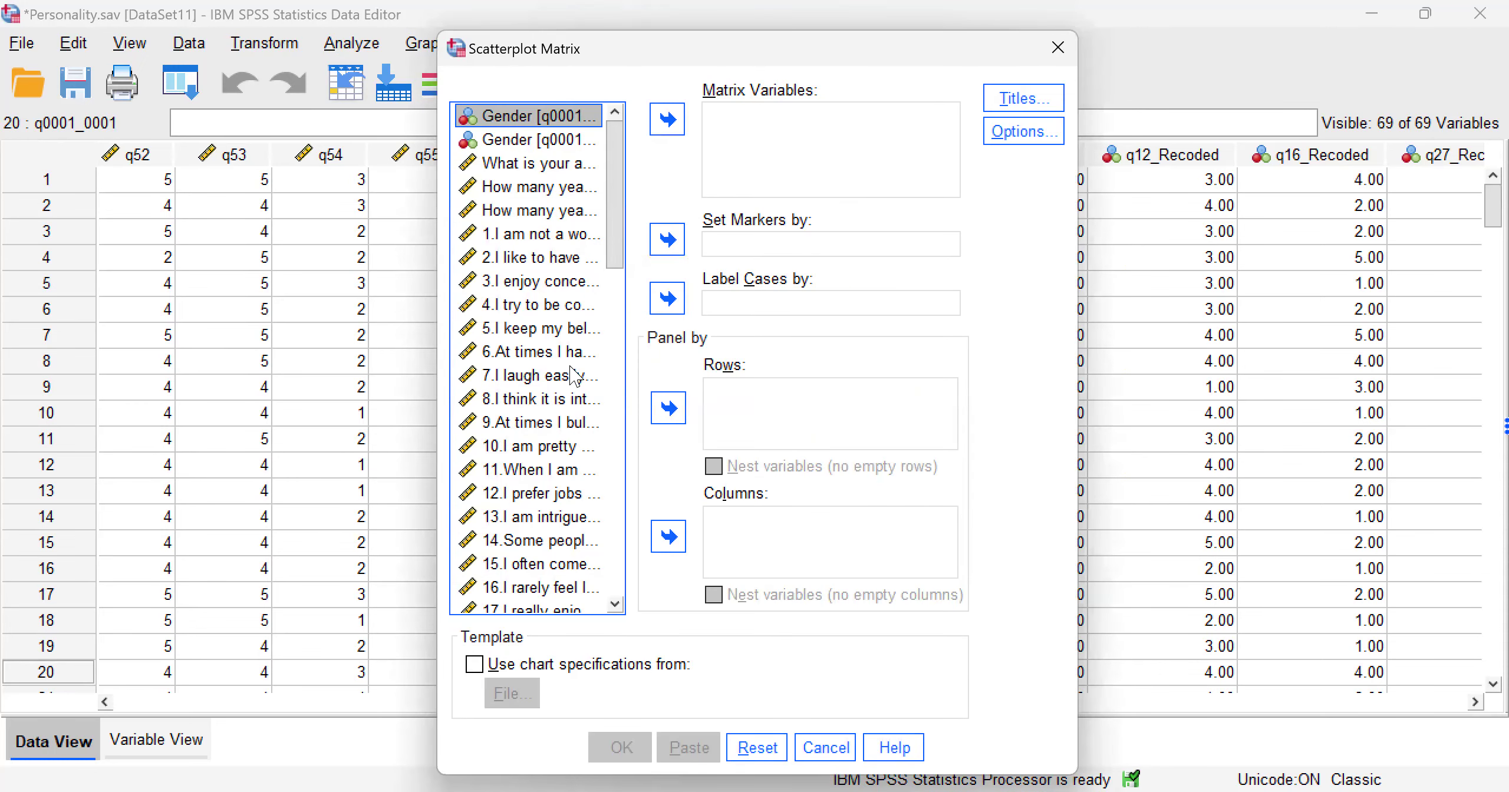
Add the original questionnaire items 12, 16 and 27 as matrix variables of the scatterplot
click(519, 495)
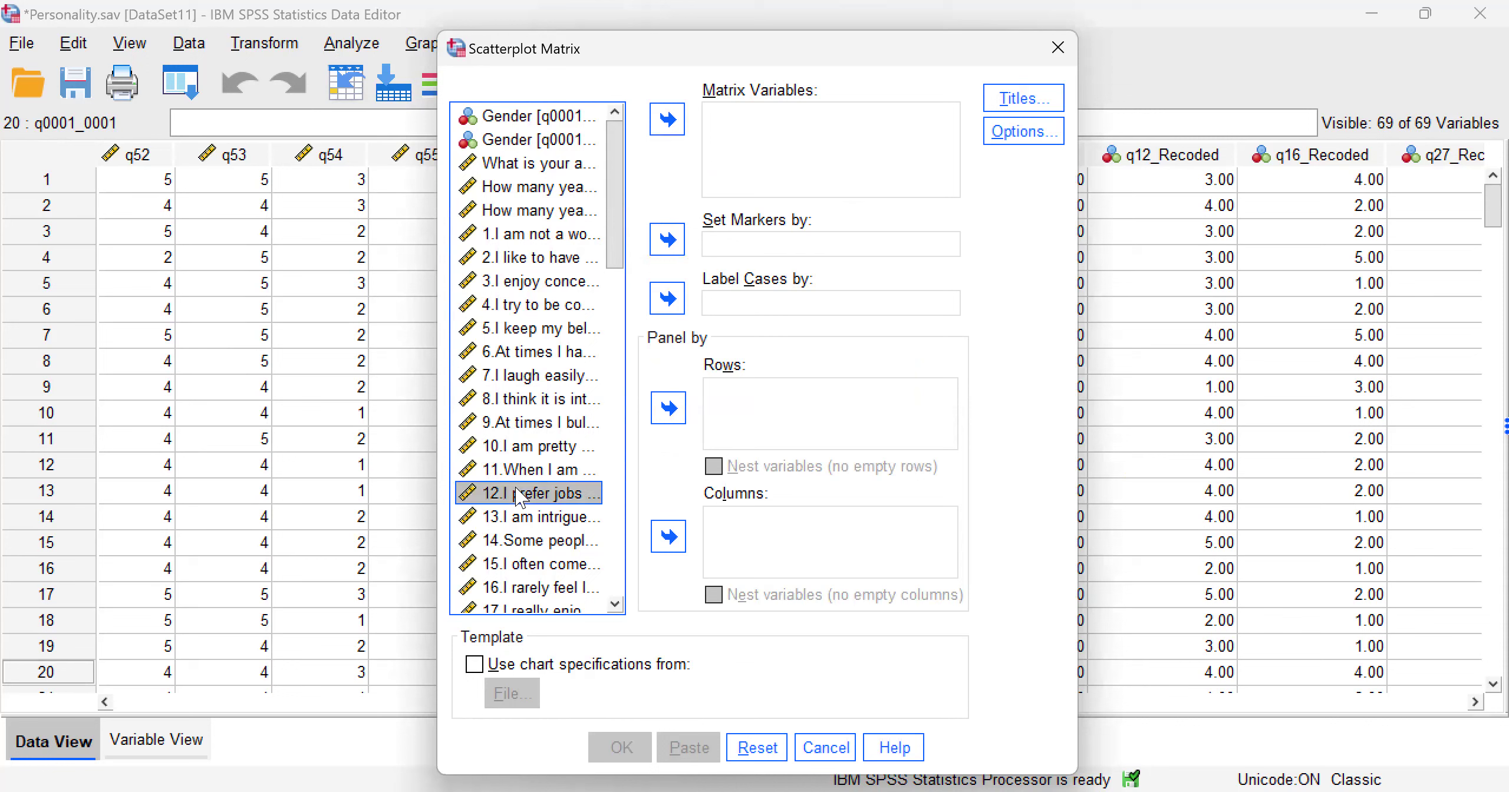
click(674, 126)
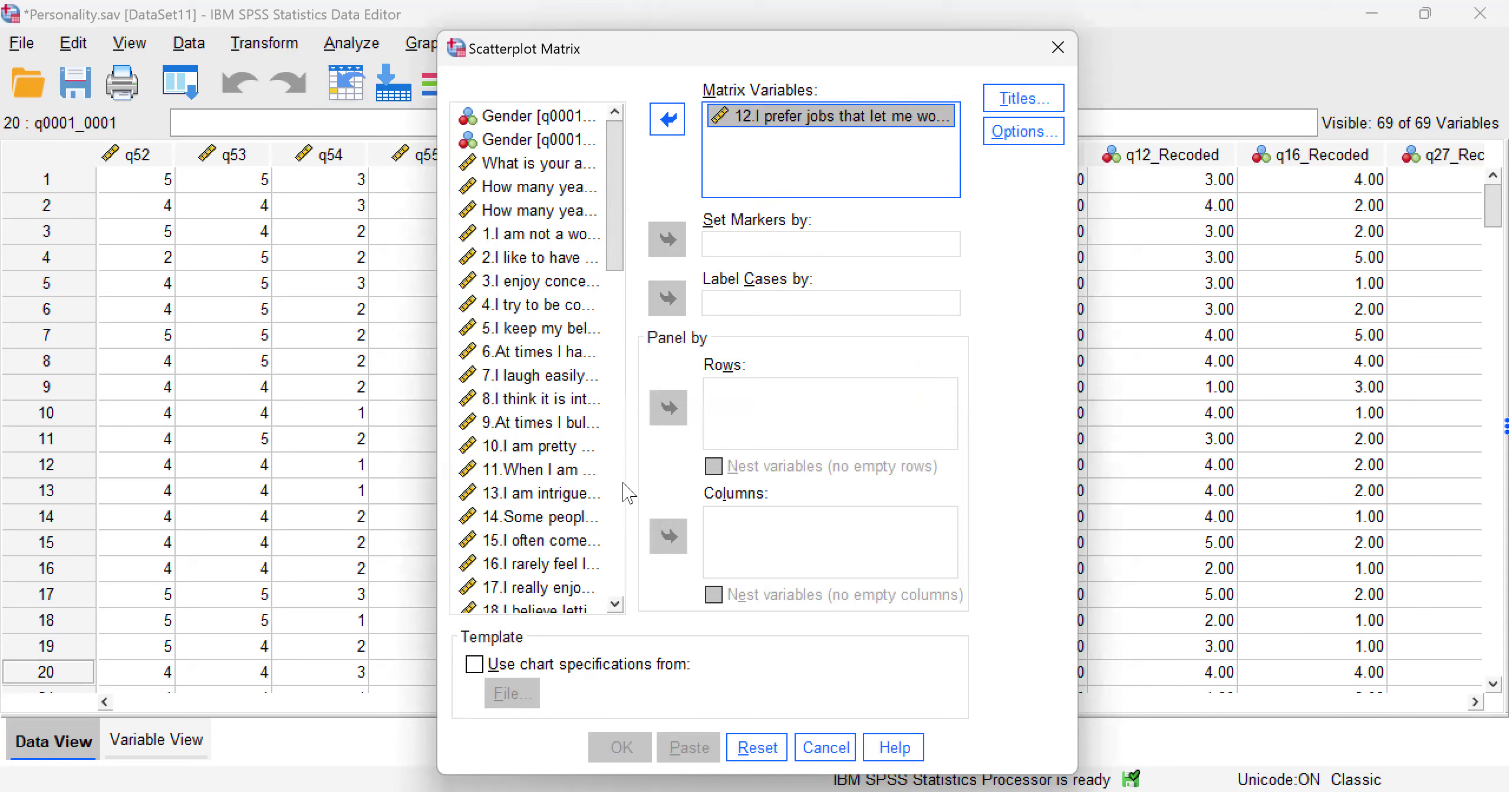
click(555, 567)
click(669, 123)
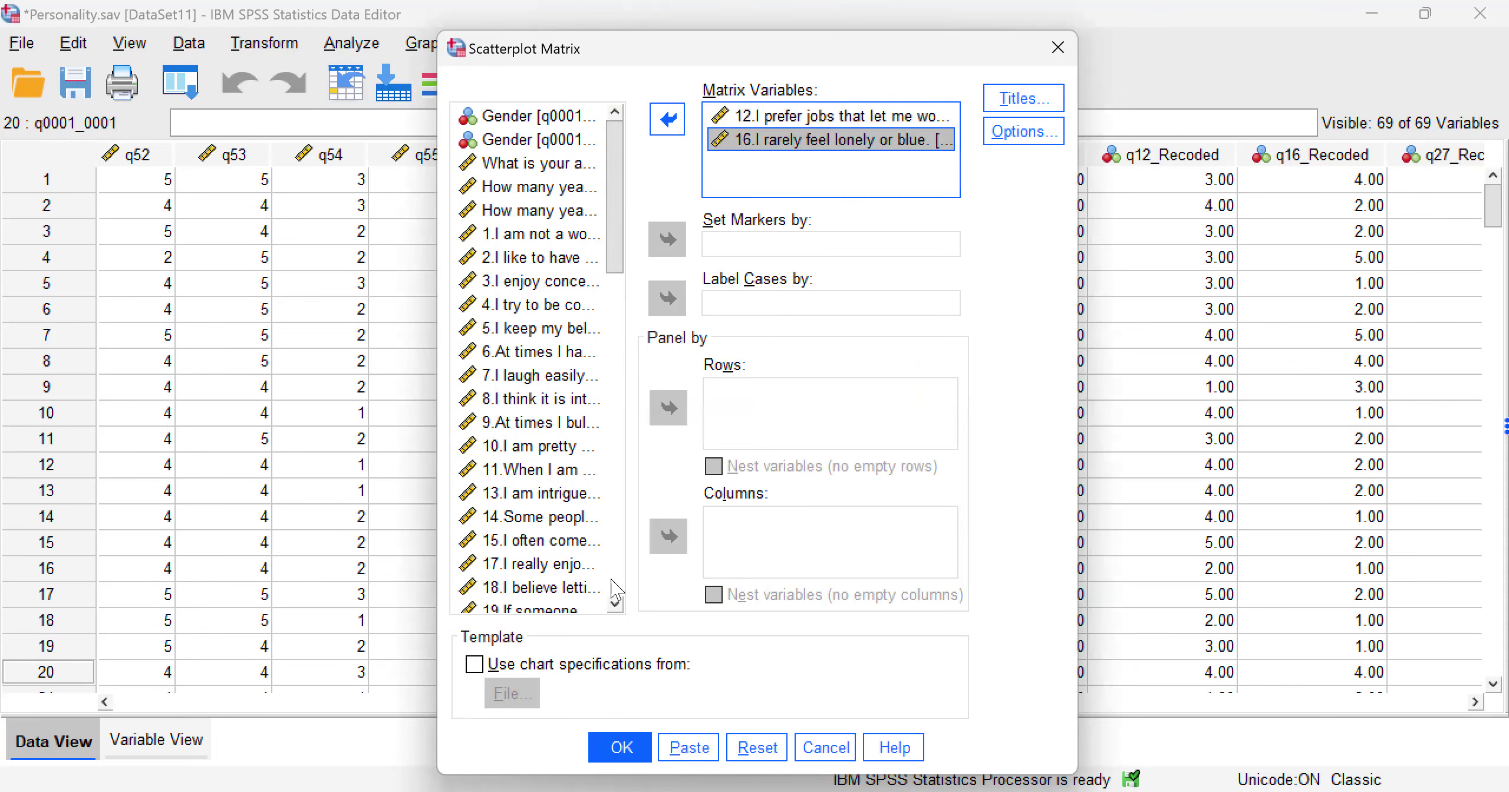
click(615, 586)
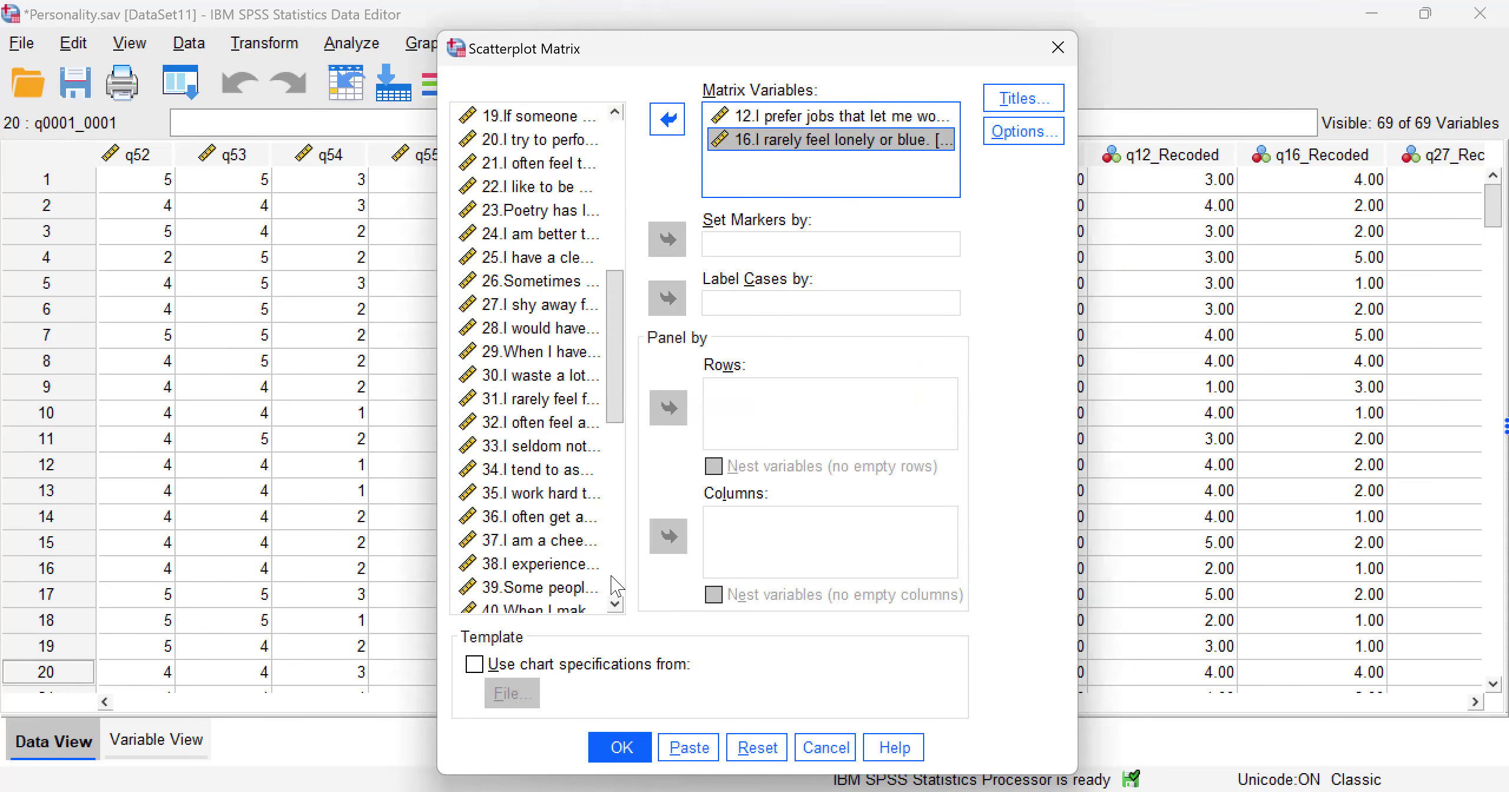
click(529, 312)
click(682, 121)
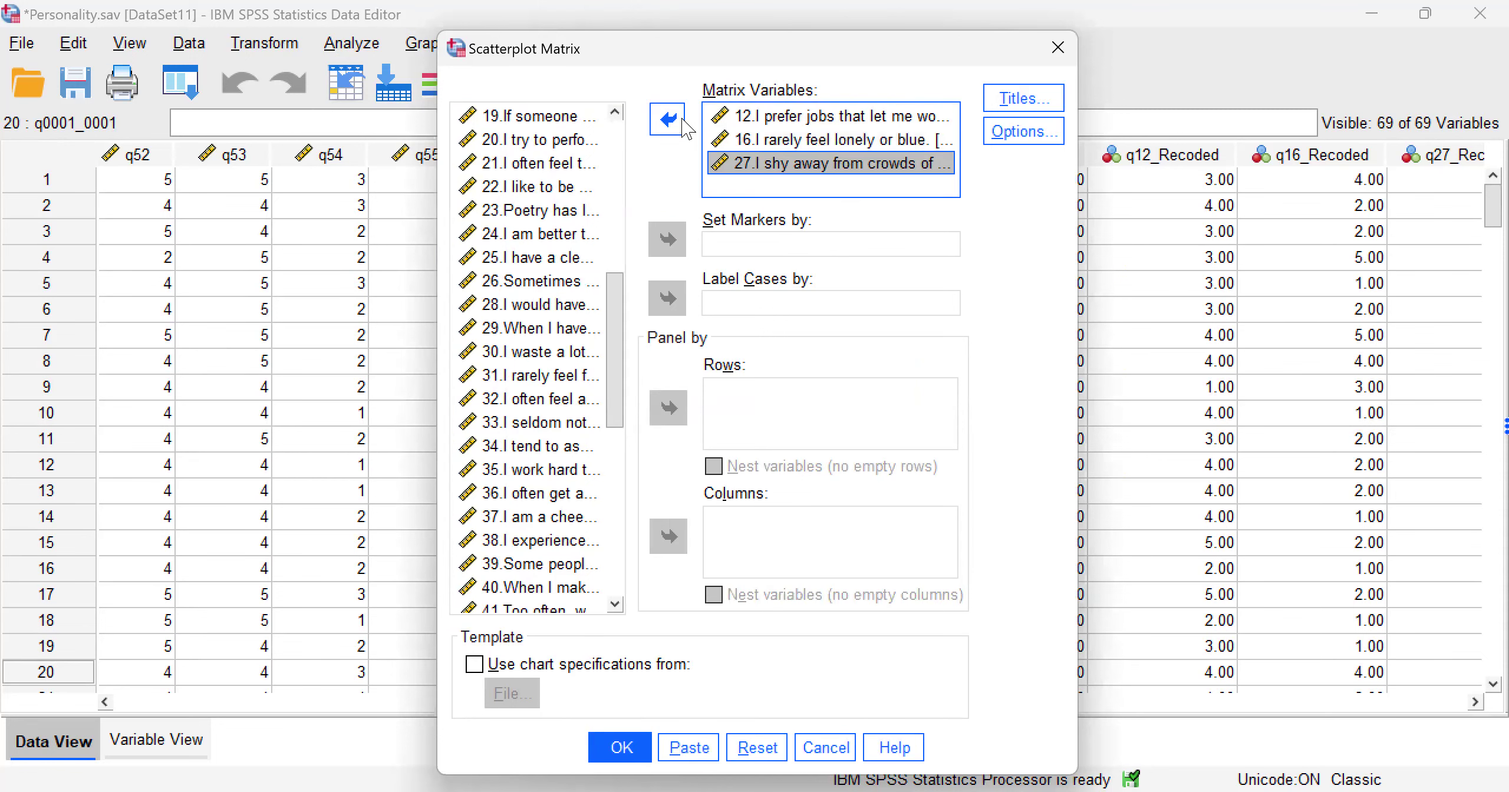
Add q12_Recoded, q16_Recoded and q27_Recoded as matrix variables, then generate the scatterplot matrix and view it in the output
drag(616, 393, 618, 581)
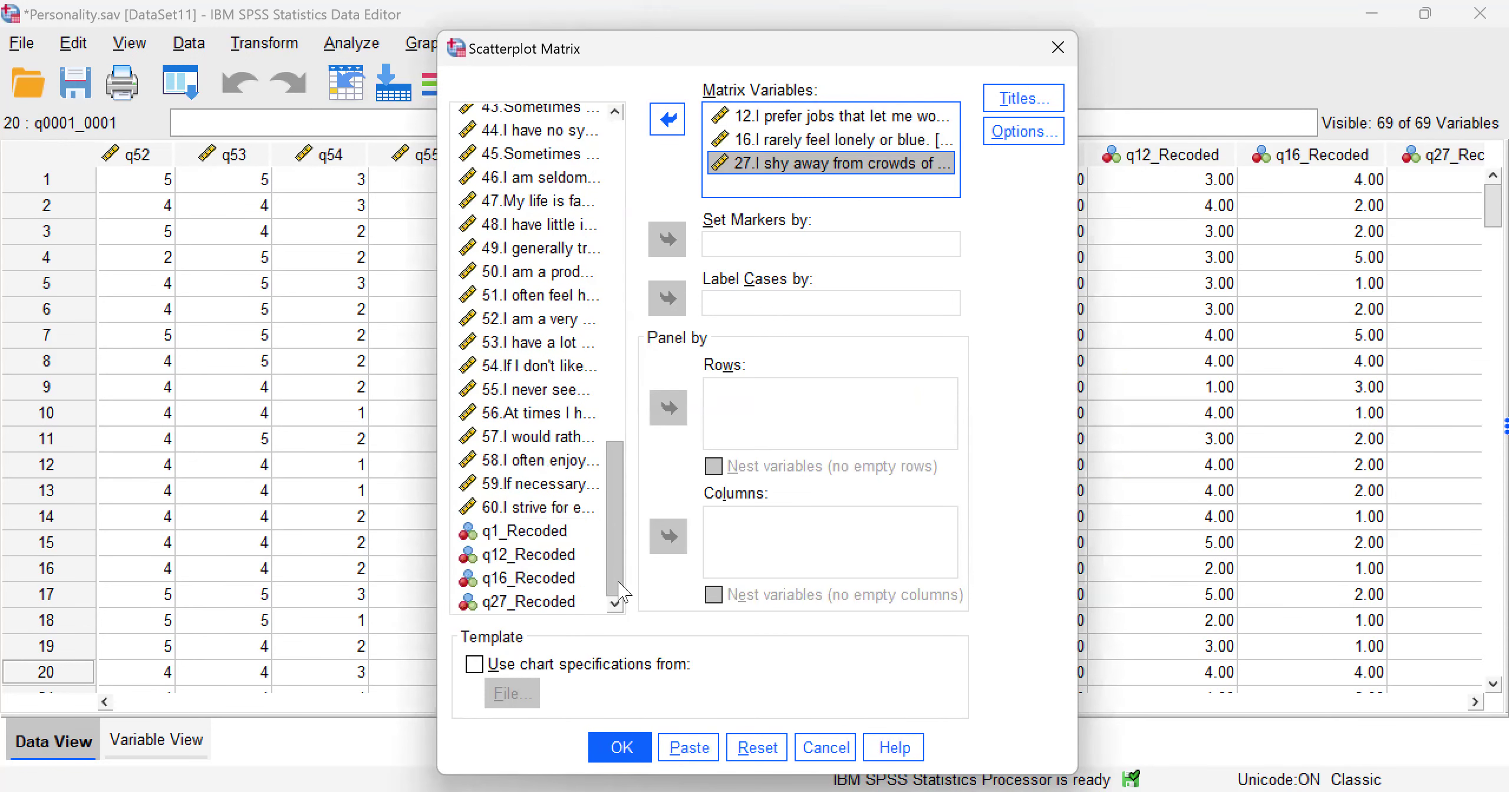
click(510, 555)
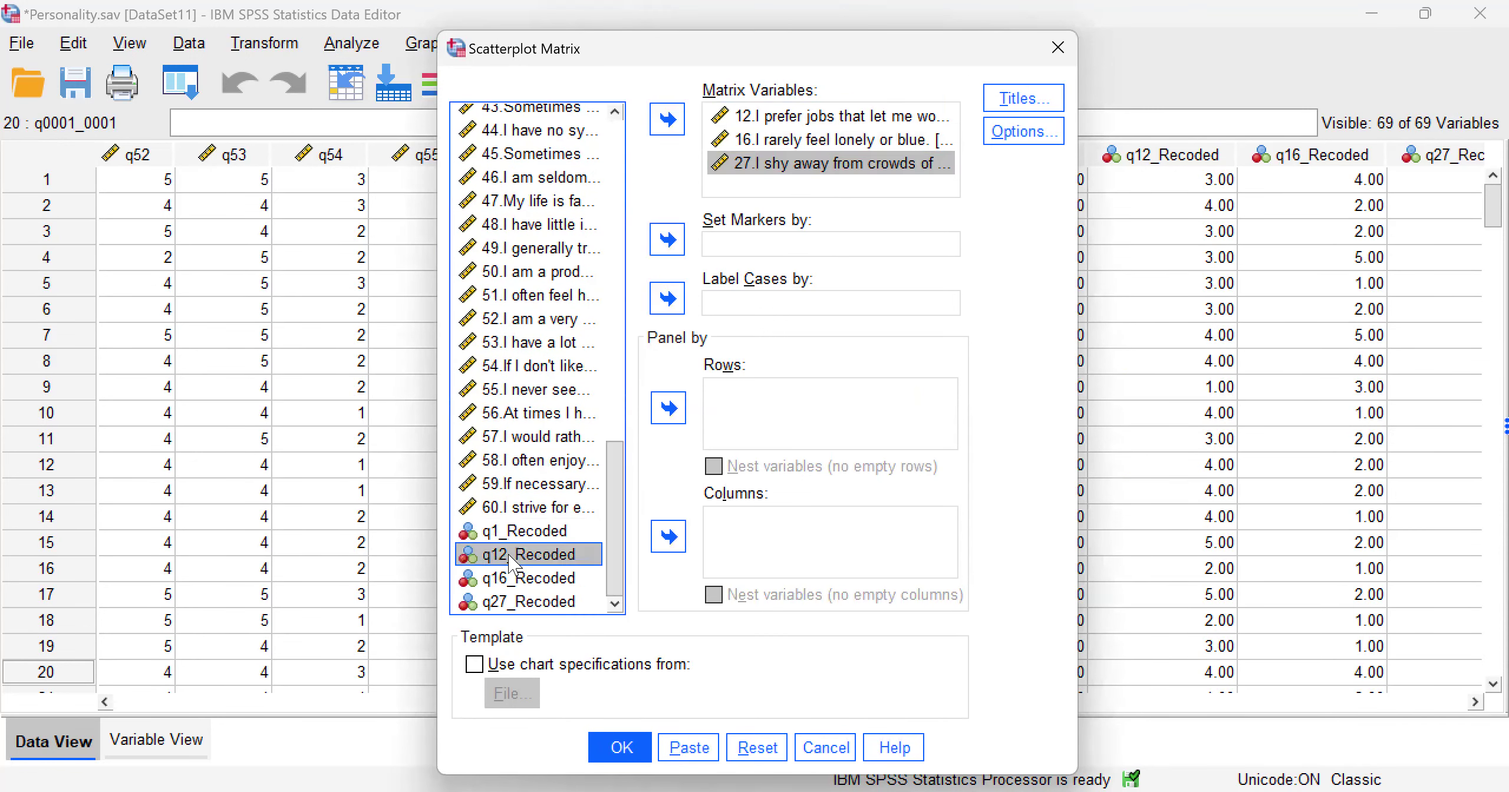
shift+click(529, 602)
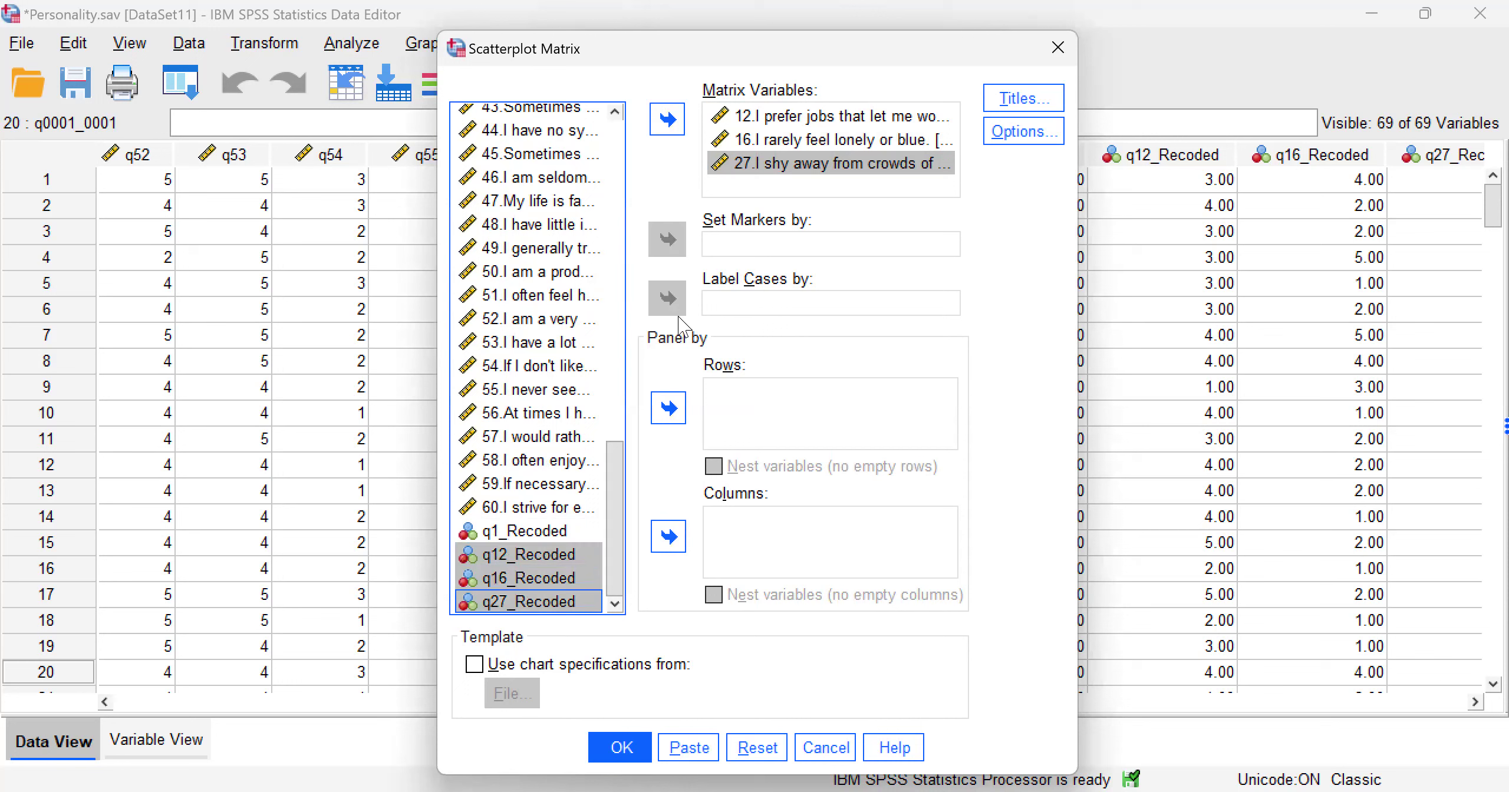
click(672, 127)
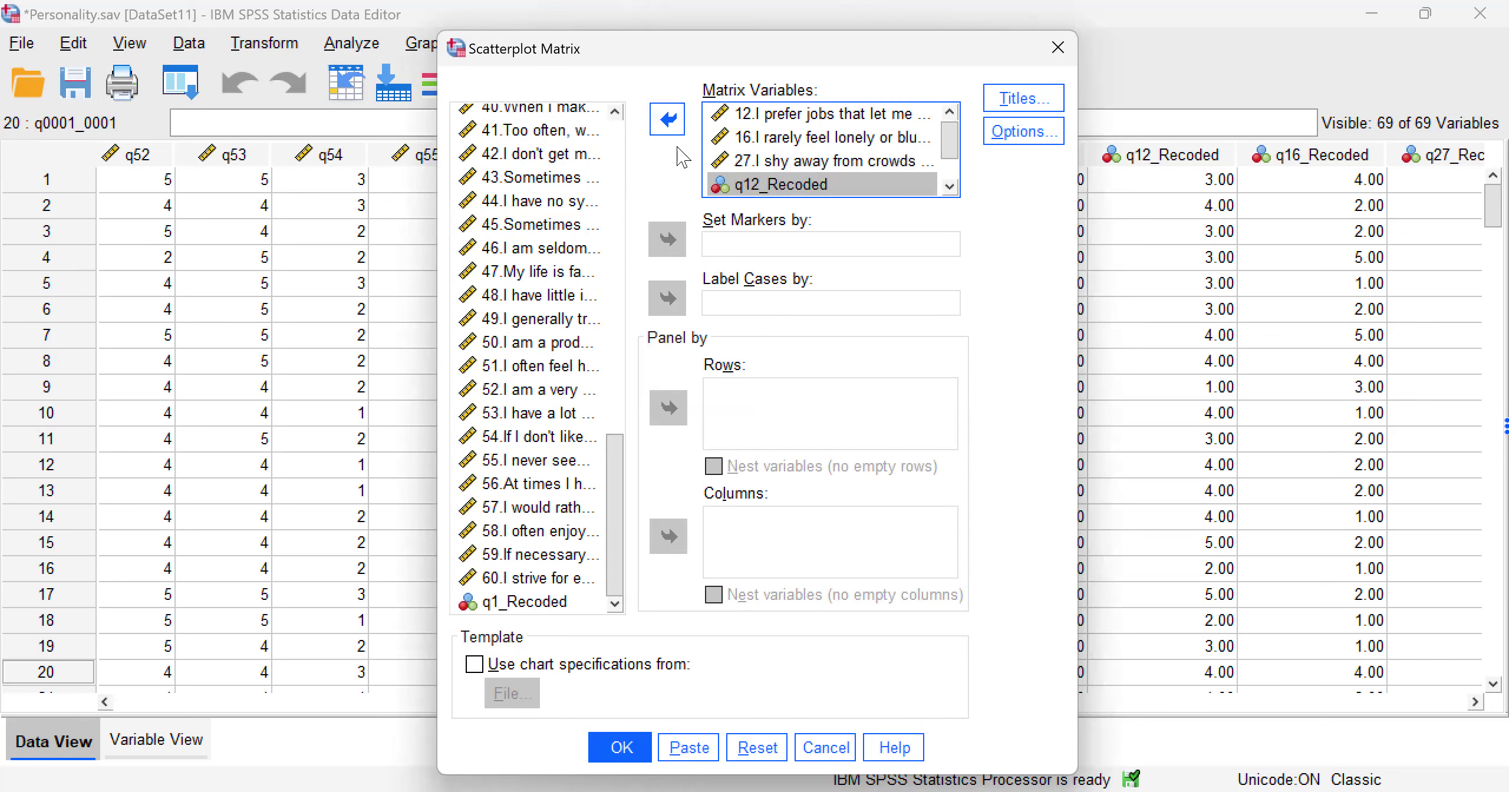
click(620, 751)
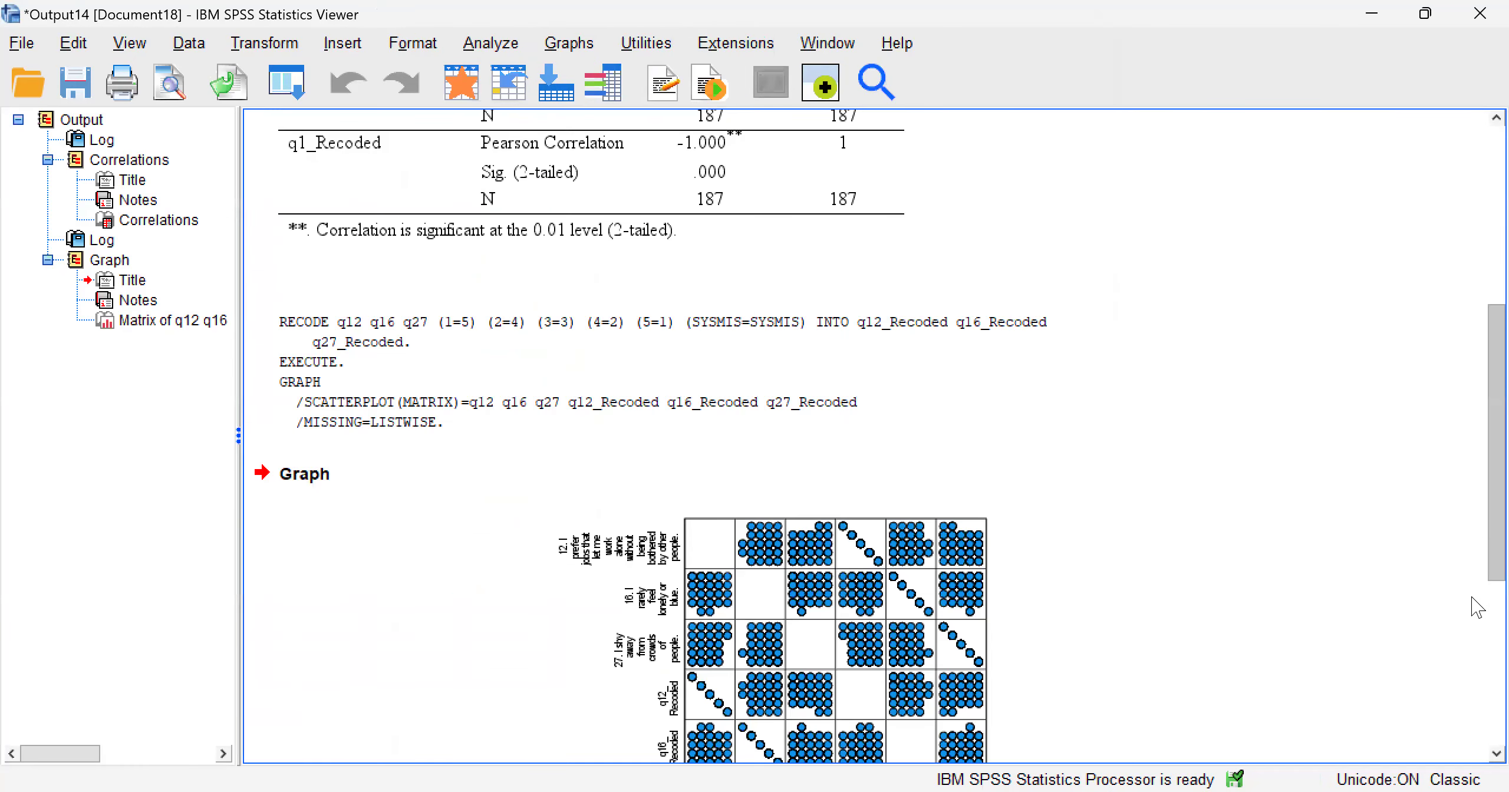
scroll(1474, 627, down, 3)
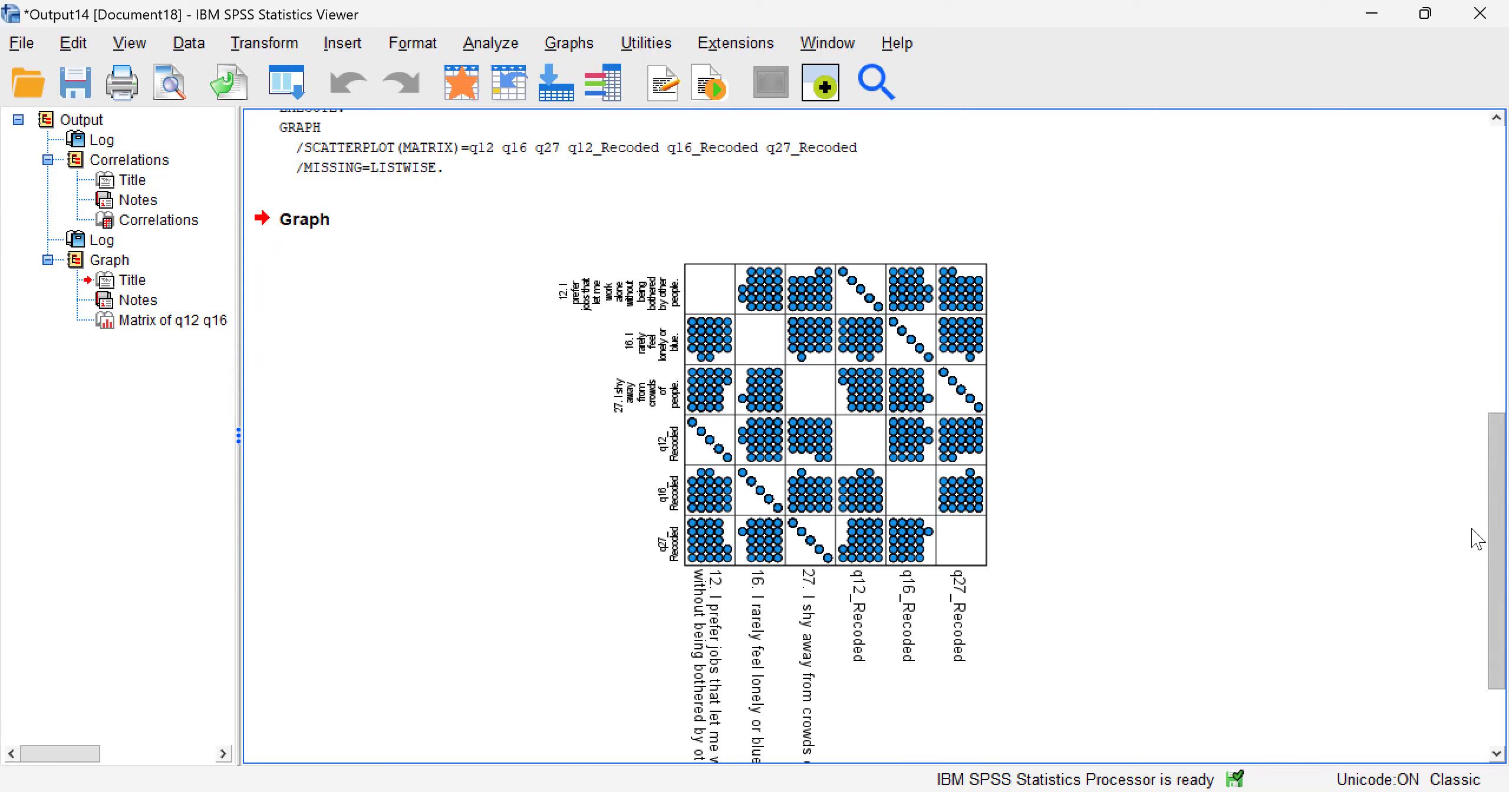
scroll(1472, 534, up, 1)
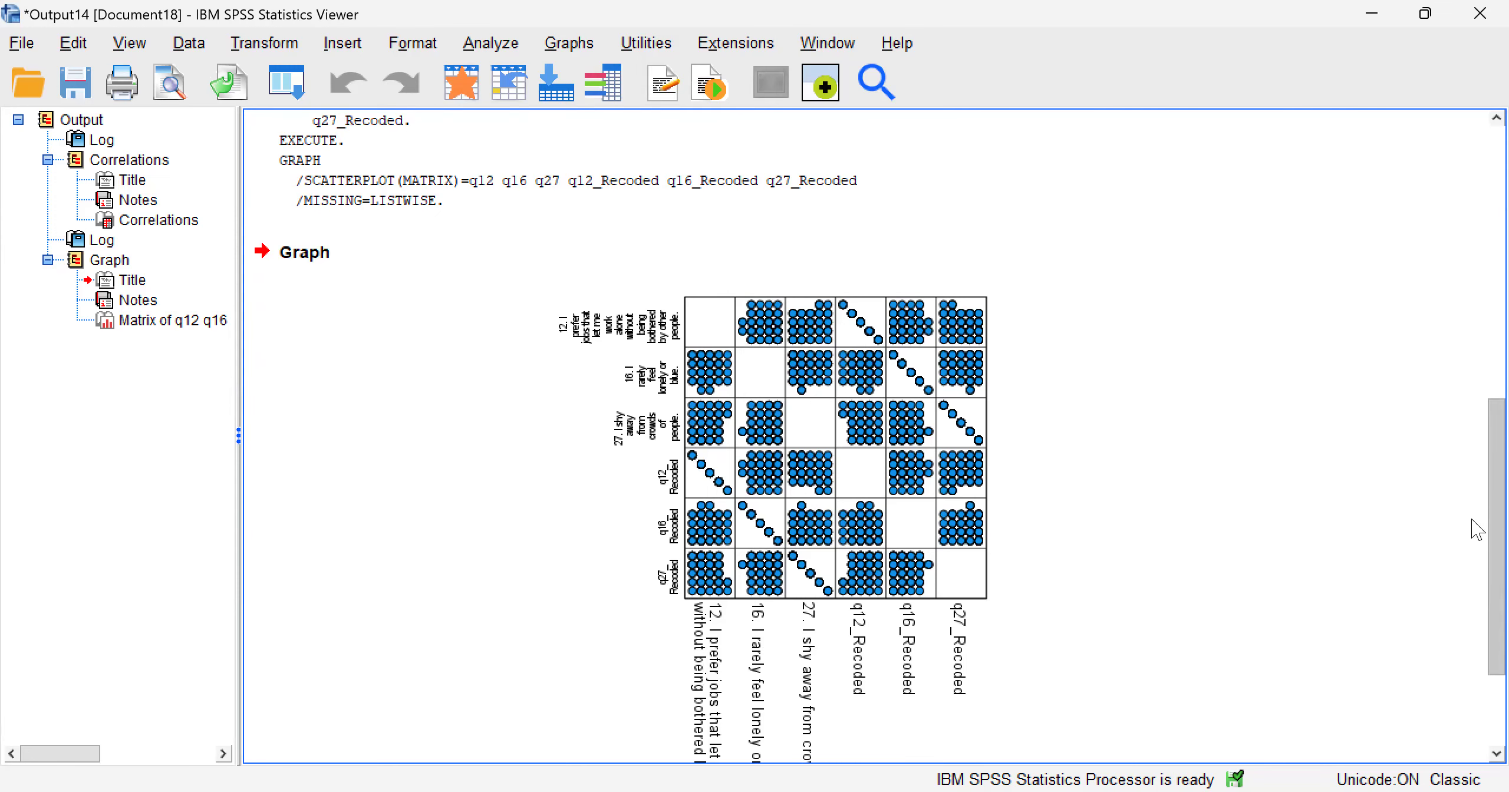